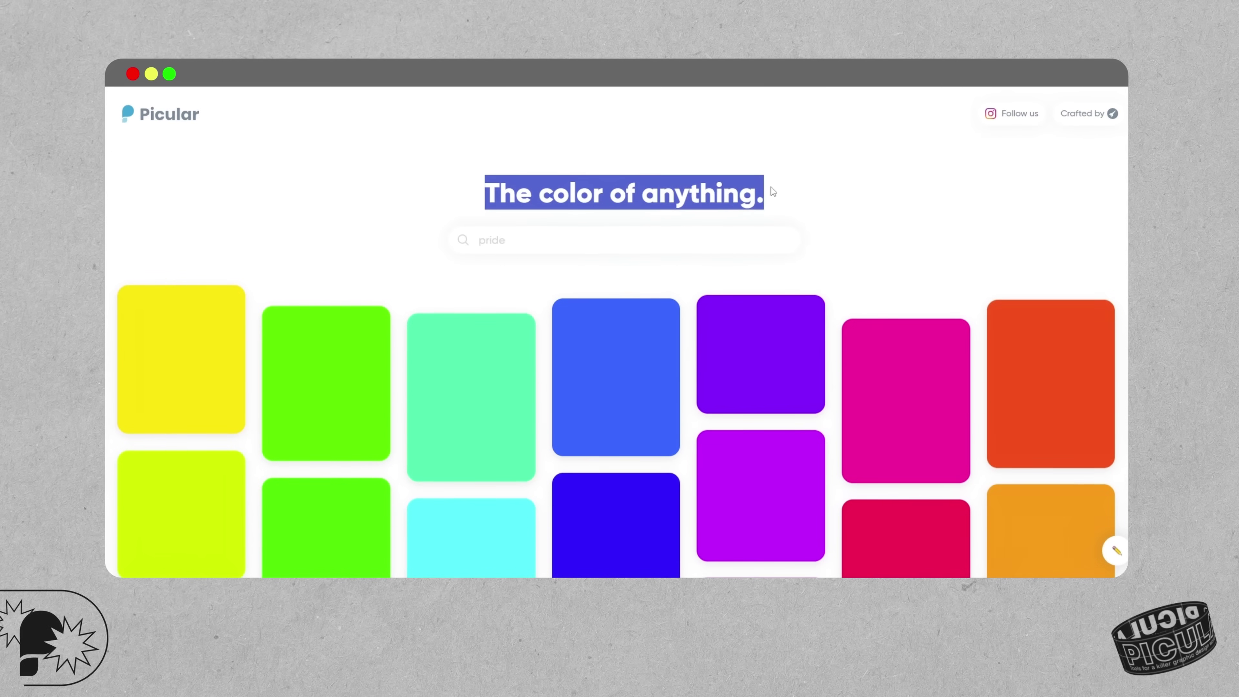
Search Picular for 'calm' and browse the resulting colour swatches
{"action": "left_click", "coordinate": [157, 133]}
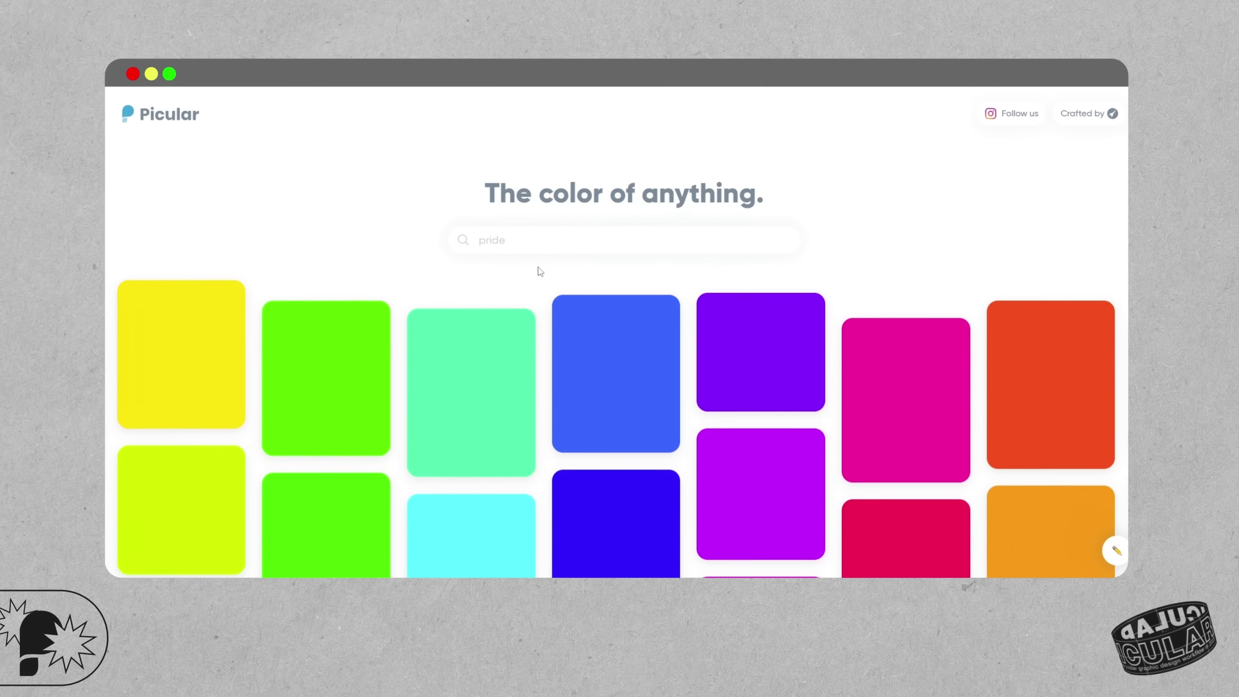
{"action": "left_click", "coordinate": [538, 244]}
{"action": "type", "text": "calm"}
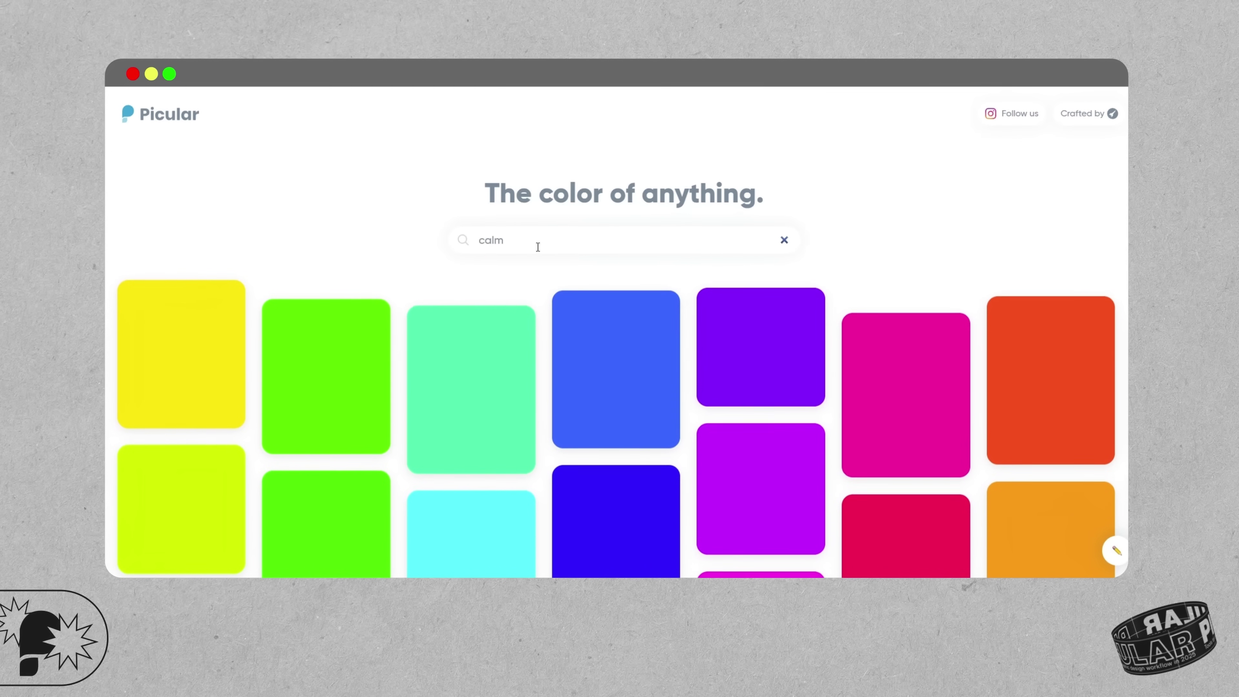
{"action": "key", "text": "Return"}
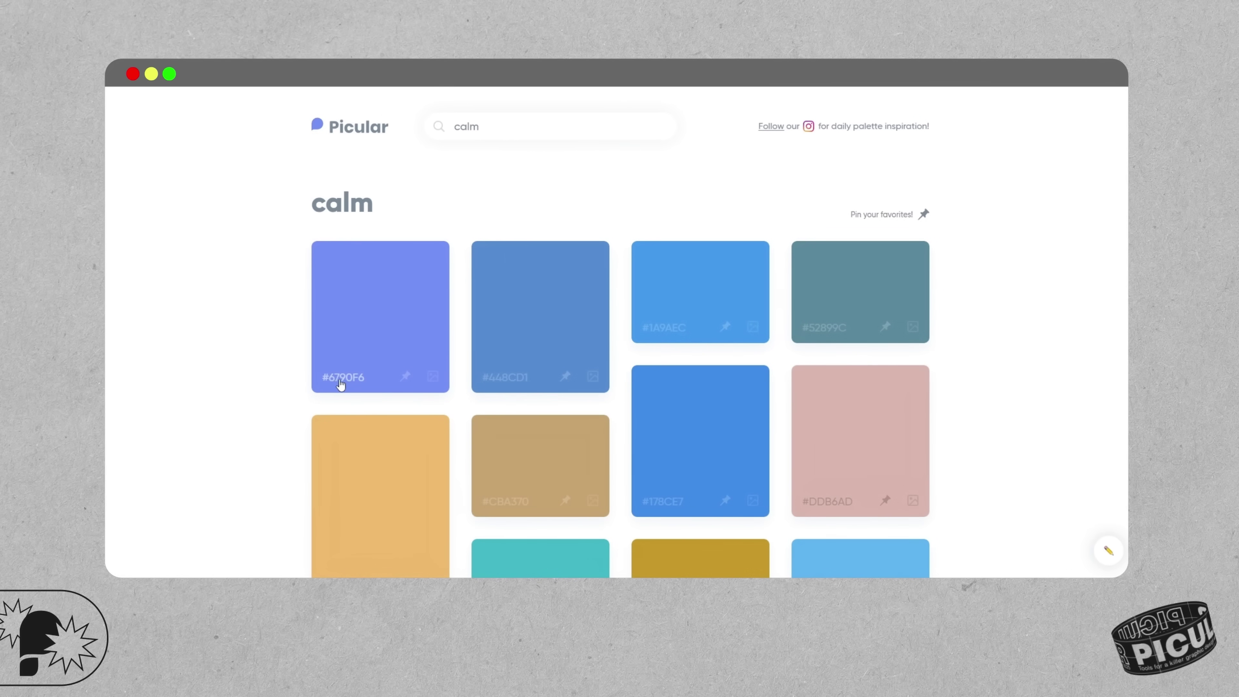
{"action": "scroll", "coordinate": [497, 330], "scroll_direction": "down", "scroll_amount": 10}
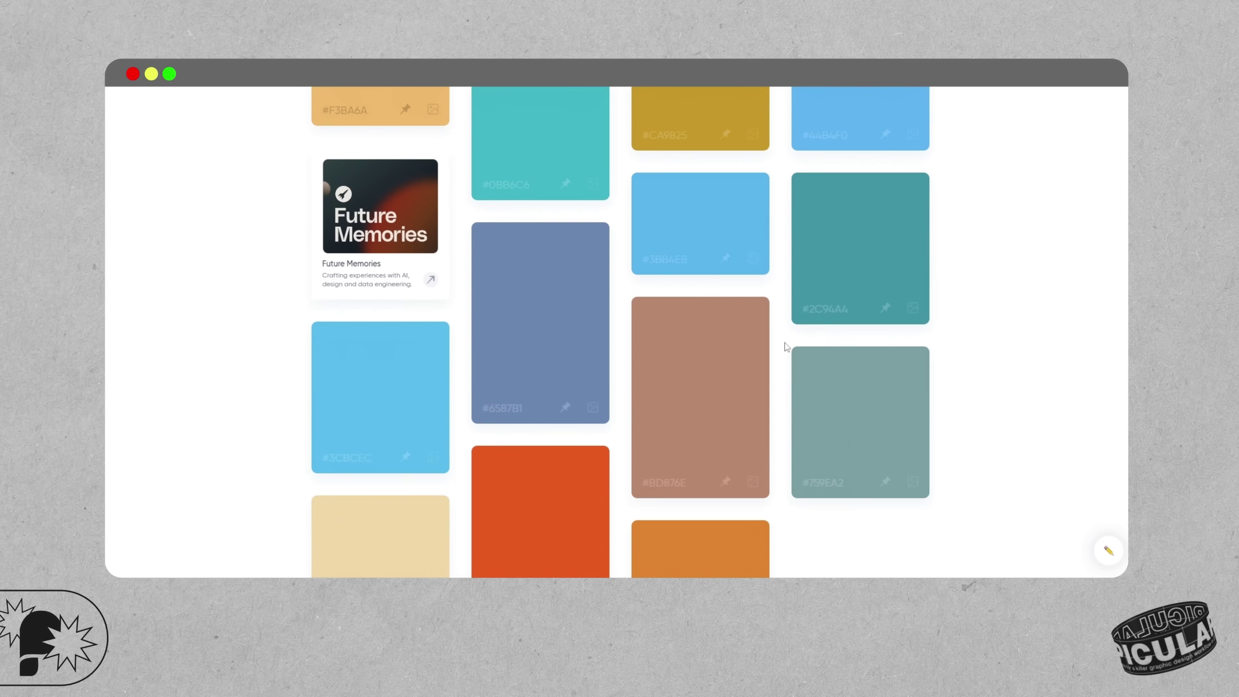
{"action": "scroll", "coordinate": [439, 322], "scroll_direction": "down", "scroll_amount": 1}
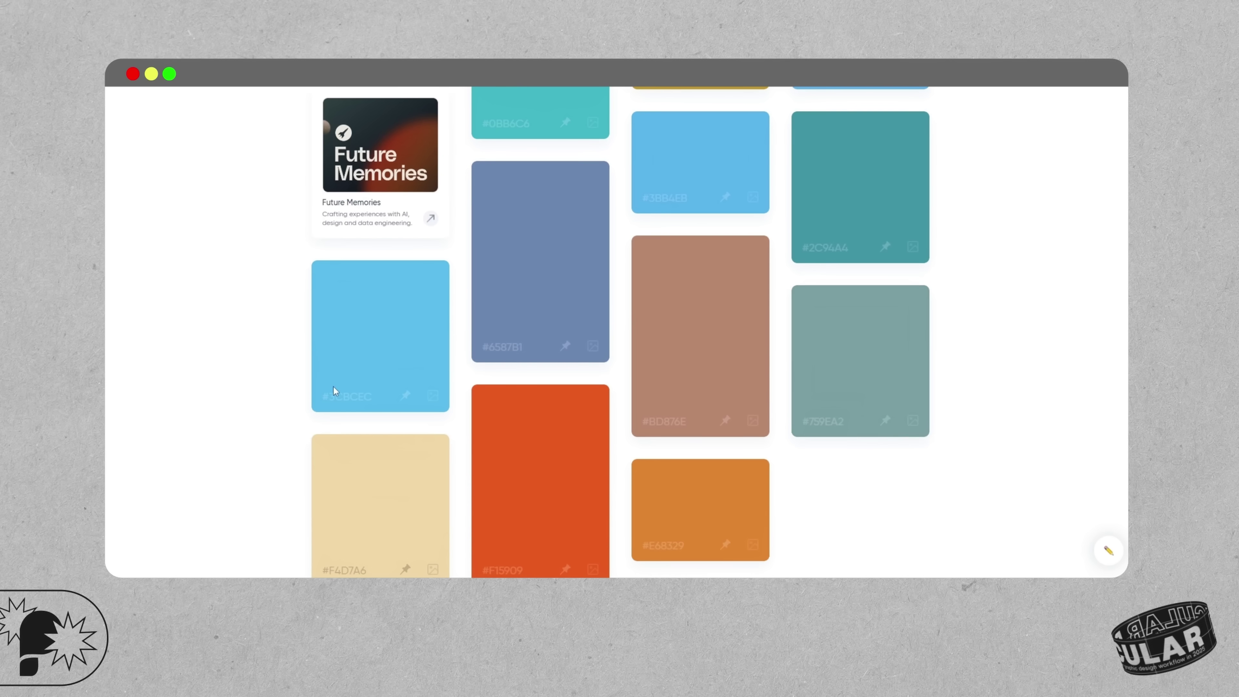
{"action": "mouse_move", "coordinate": [433, 398]}
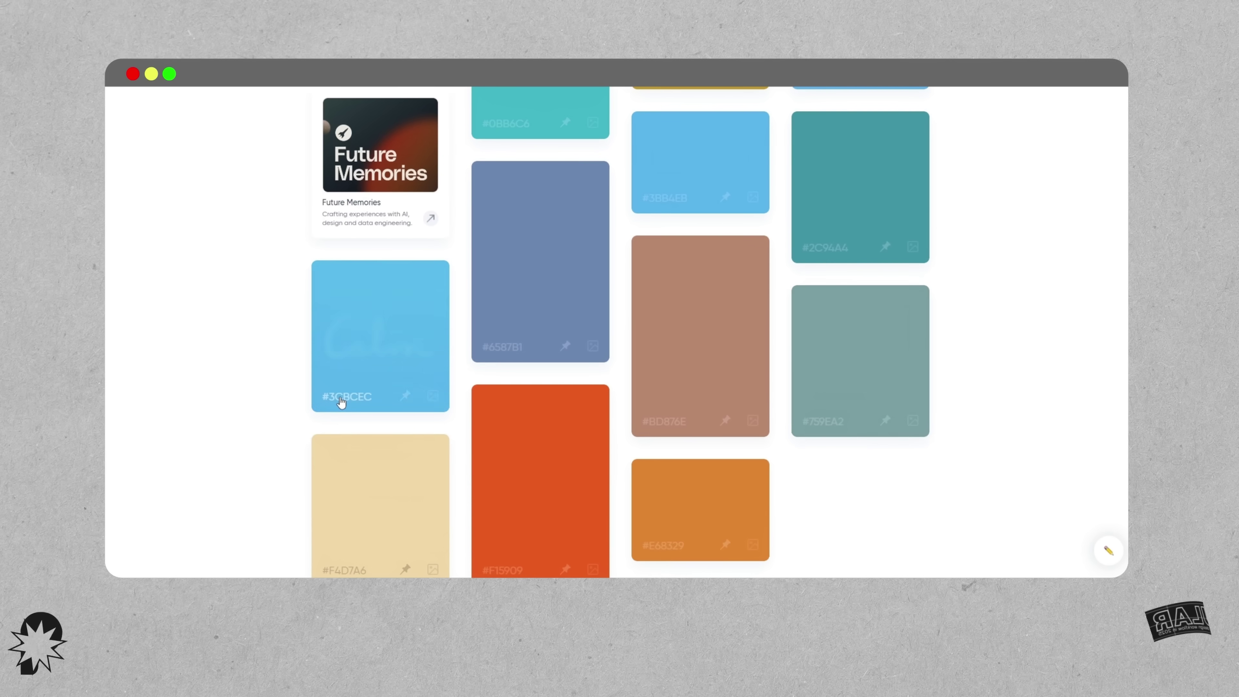
{"action": "scroll", "coordinate": [367, 352], "scroll_direction": "up", "scroll_amount": 9}
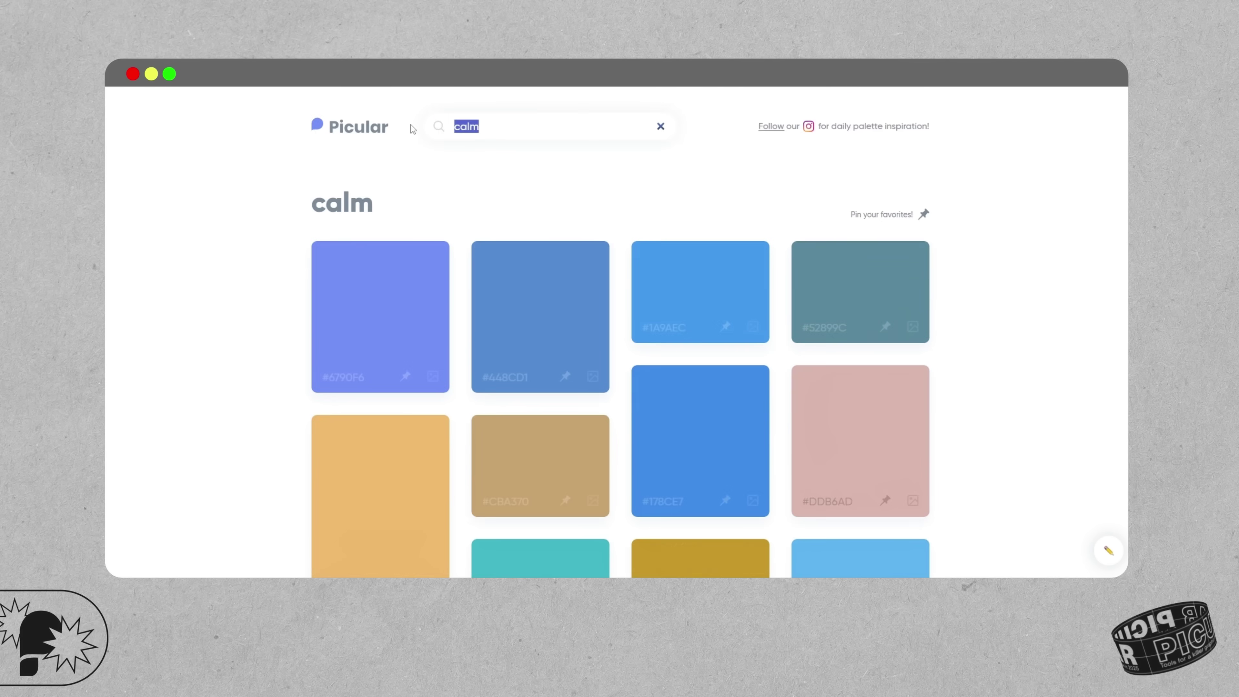
Run the 'sadness' search and scroll through its palette
{"action": "key", "text": "Return"}
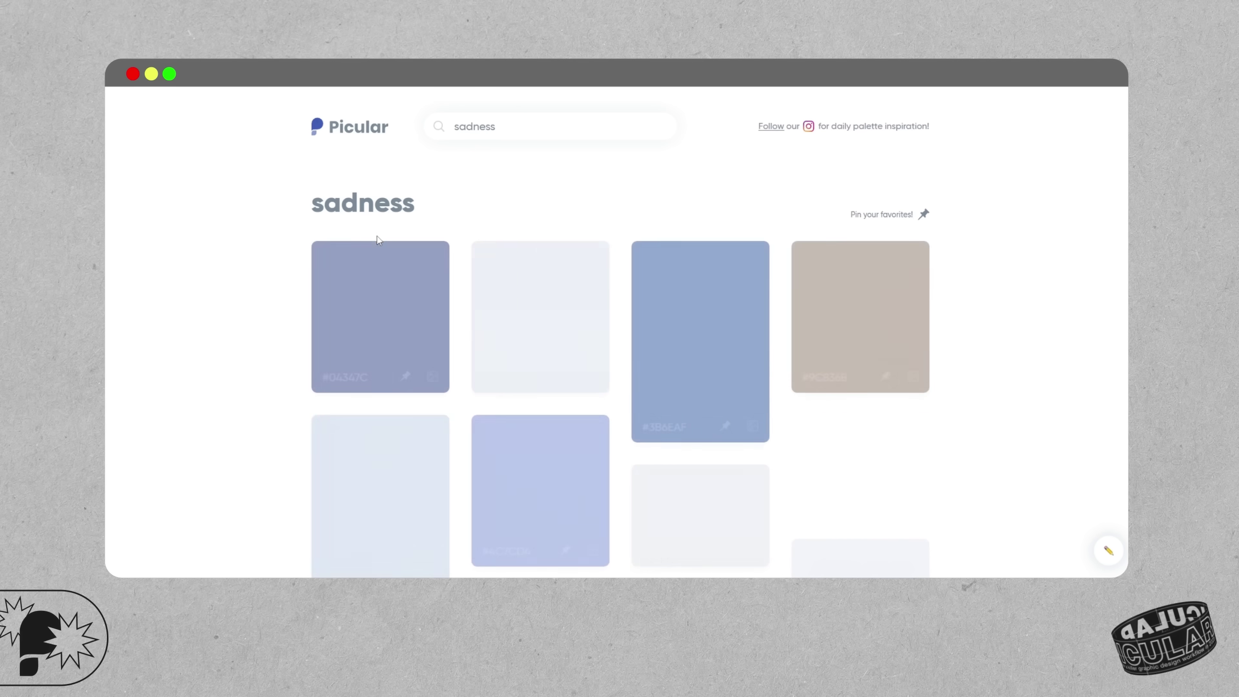
{"action": "scroll", "coordinate": [607, 323], "scroll_direction": "down", "scroll_amount": 2}
{"action": "scroll", "coordinate": [607, 322], "scroll_direction": "down", "scroll_amount": 10}
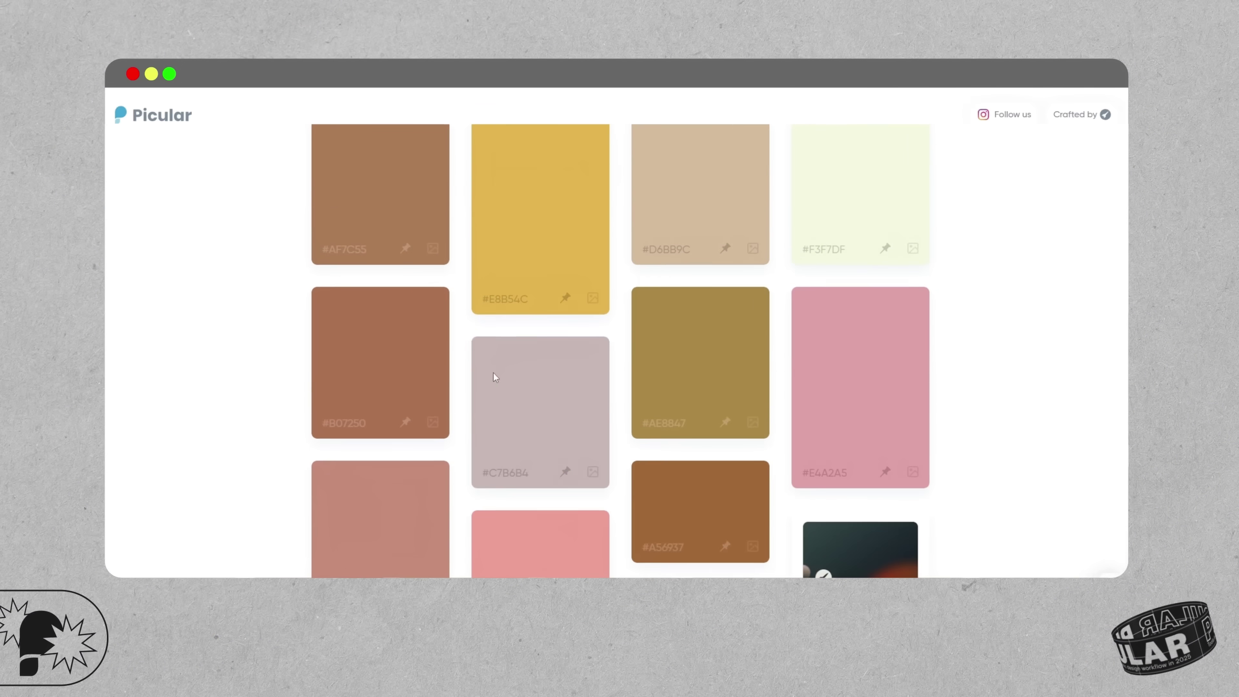
{"action": "scroll", "coordinate": [854, 546], "scroll_direction": "up", "scroll_amount": 3}
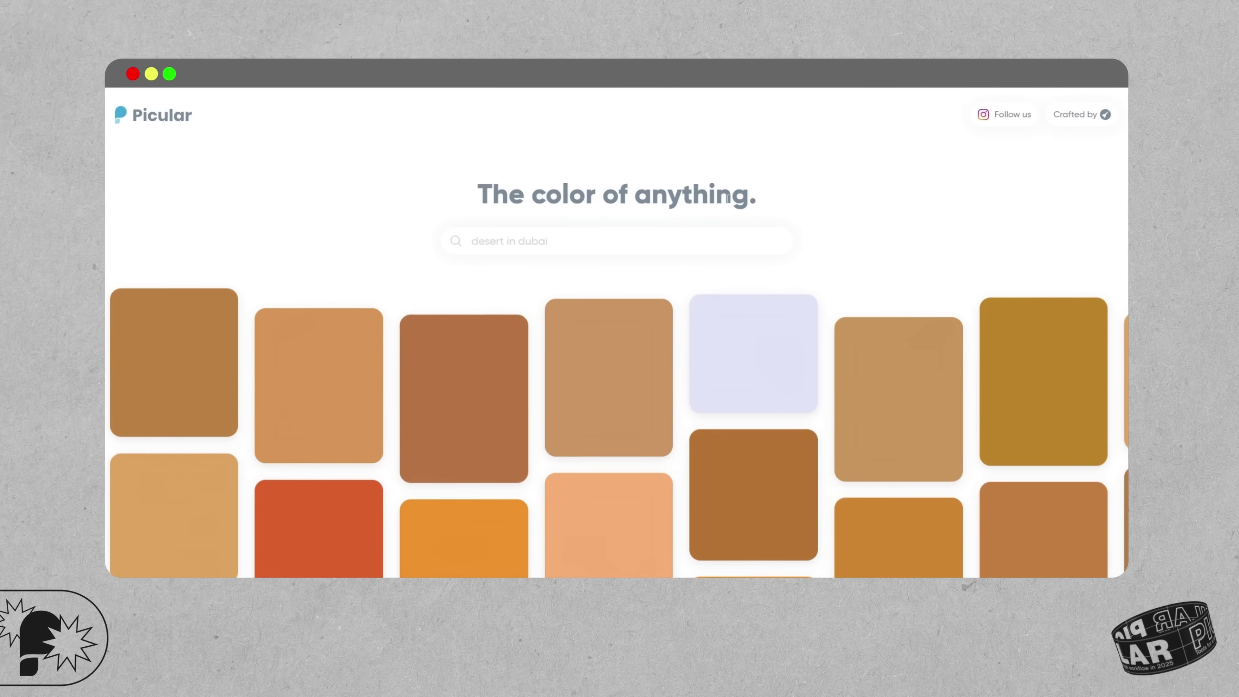
Search 'tranquility' and scroll down and back up through its swatches
{"action": "type", "text": "tra"}
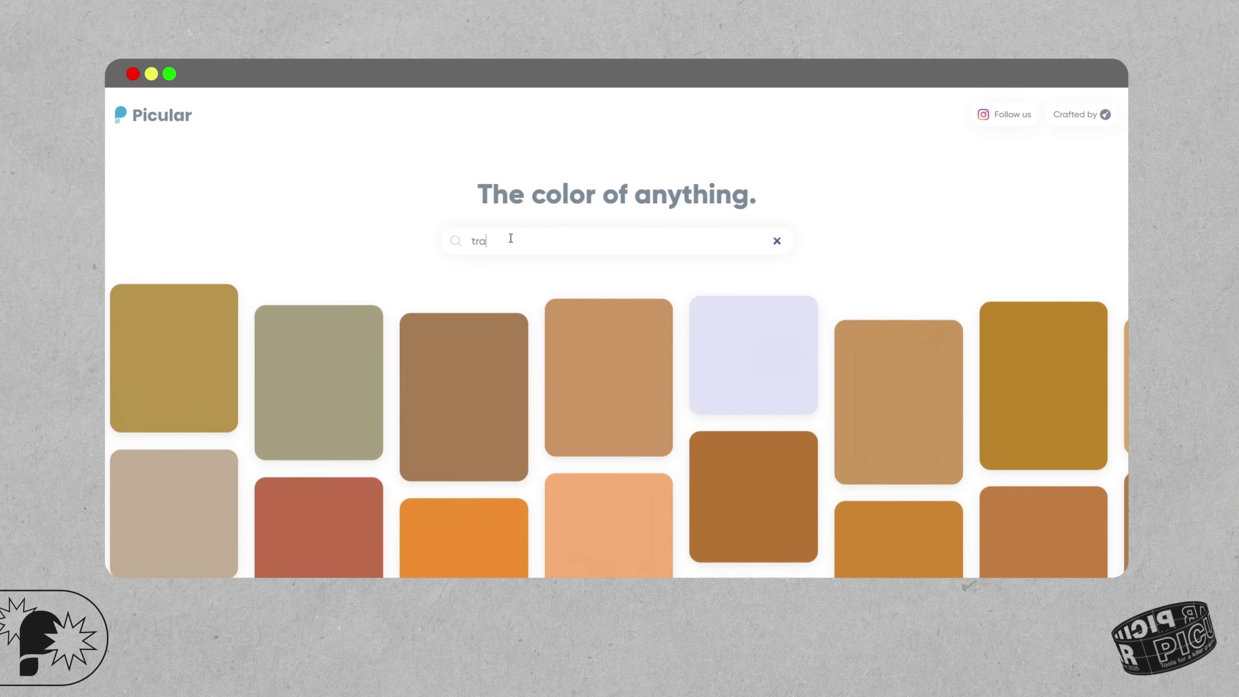
{"action": "type", "text": "nquility"}
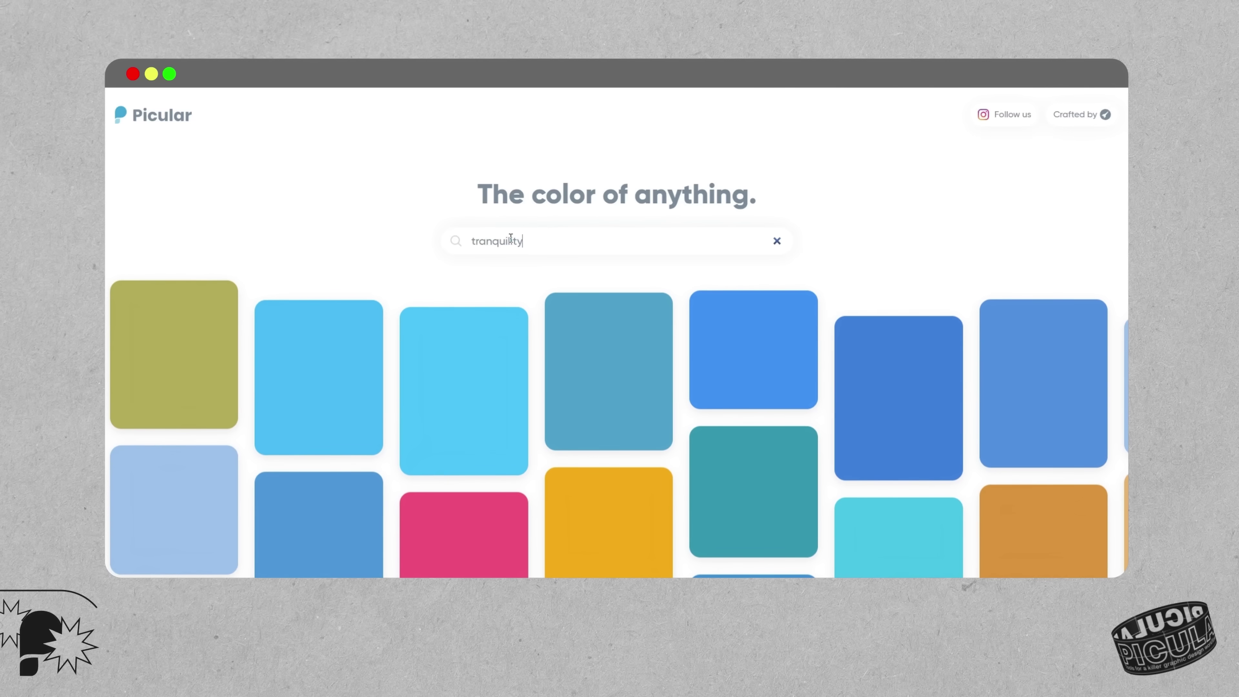
{"action": "key", "text": "Return"}
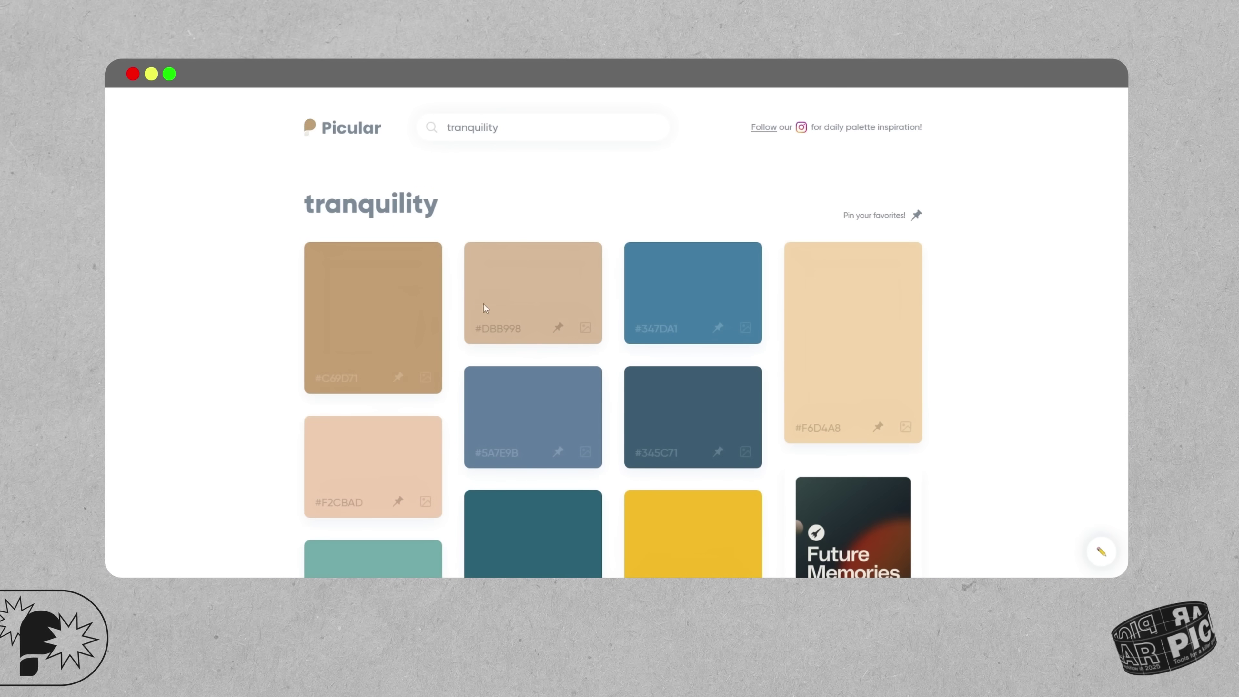
{"action": "scroll", "coordinate": [484, 307], "scroll_direction": "down", "scroll_amount": 8}
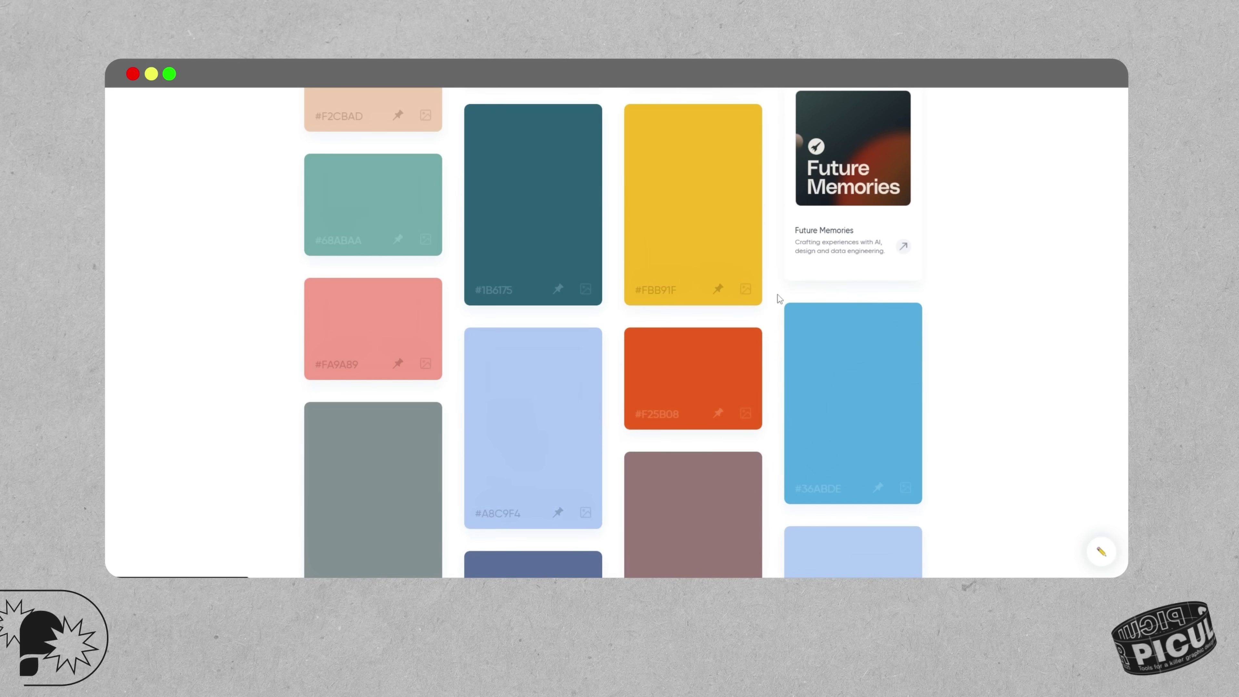
{"action": "scroll", "coordinate": [771, 299], "scroll_direction": "down", "scroll_amount": 3}
{"action": "scroll", "coordinate": [707, 359], "scroll_direction": "up", "scroll_amount": 2}
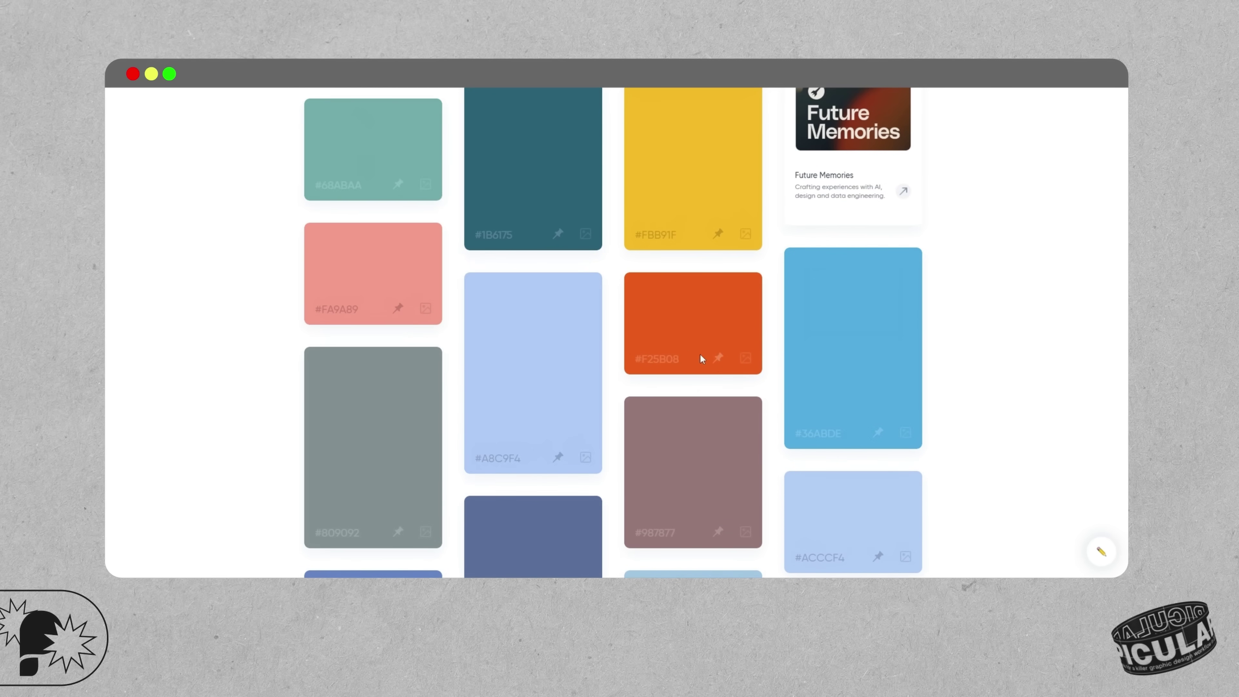
{"action": "scroll", "coordinate": [679, 371], "scroll_direction": "up", "scroll_amount": 1}
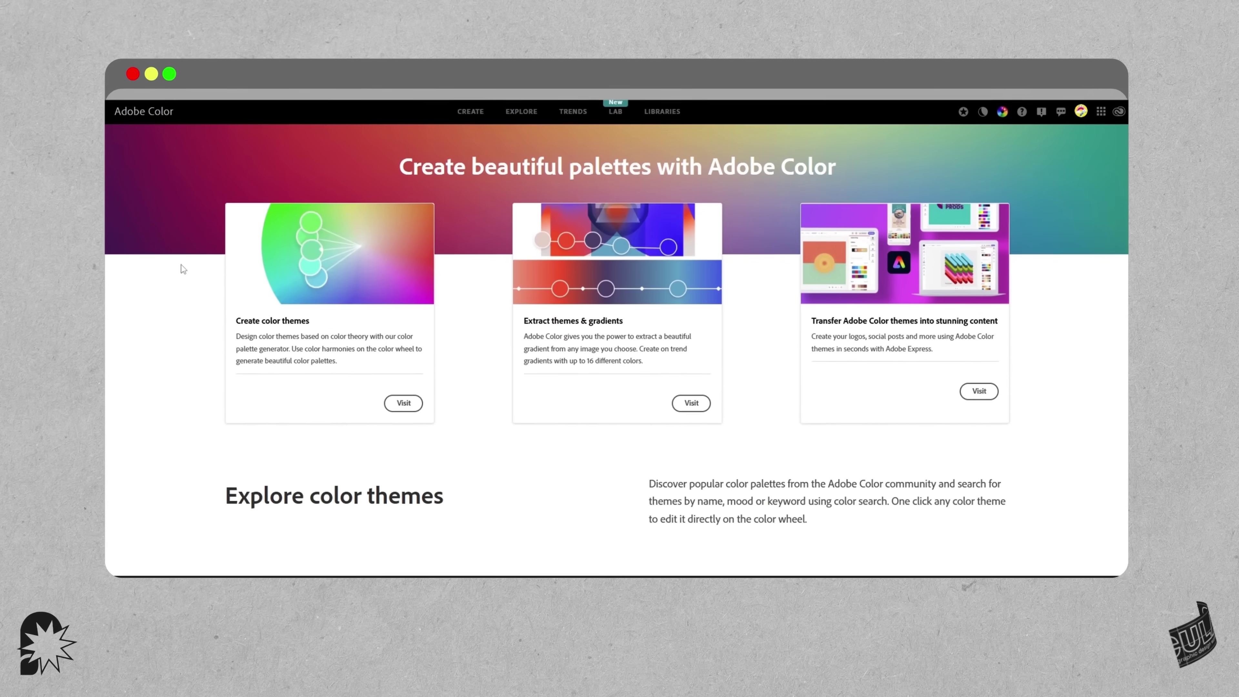
In the colour wheel creator, sweep to yellows, then rotate a Triad toward orange, purple and green
{"action": "left_click", "coordinate": [462, 103]}
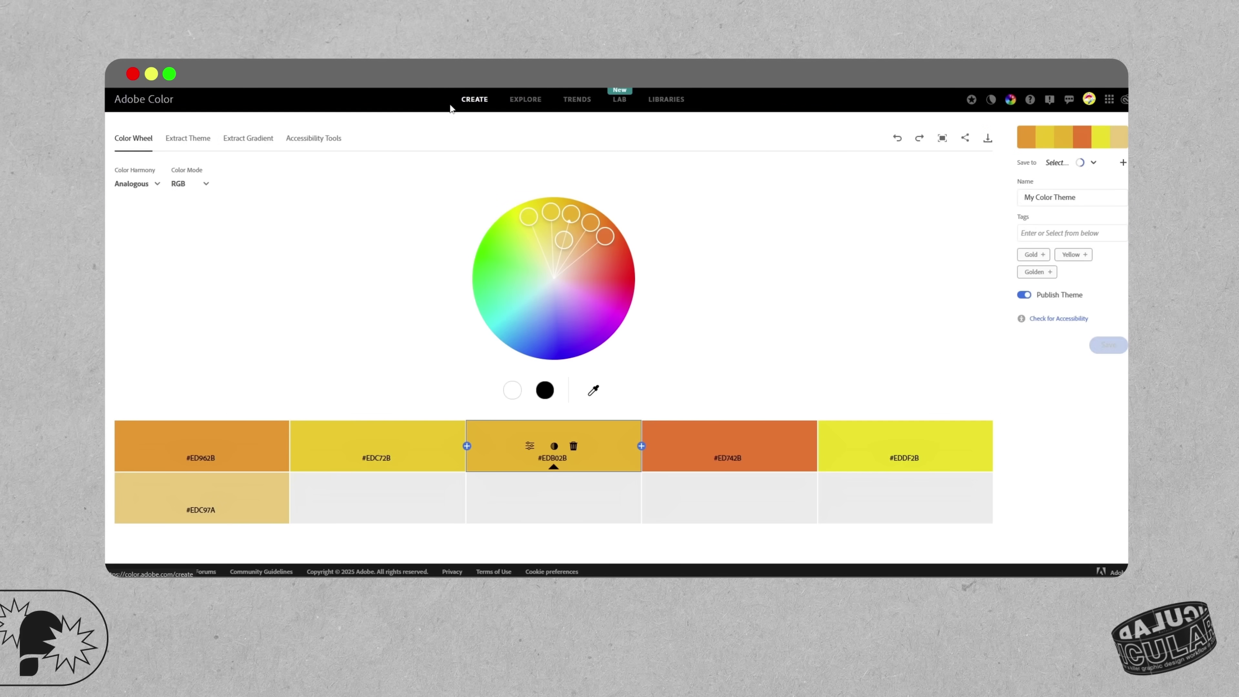
{"action": "left_click", "coordinate": [139, 188]}
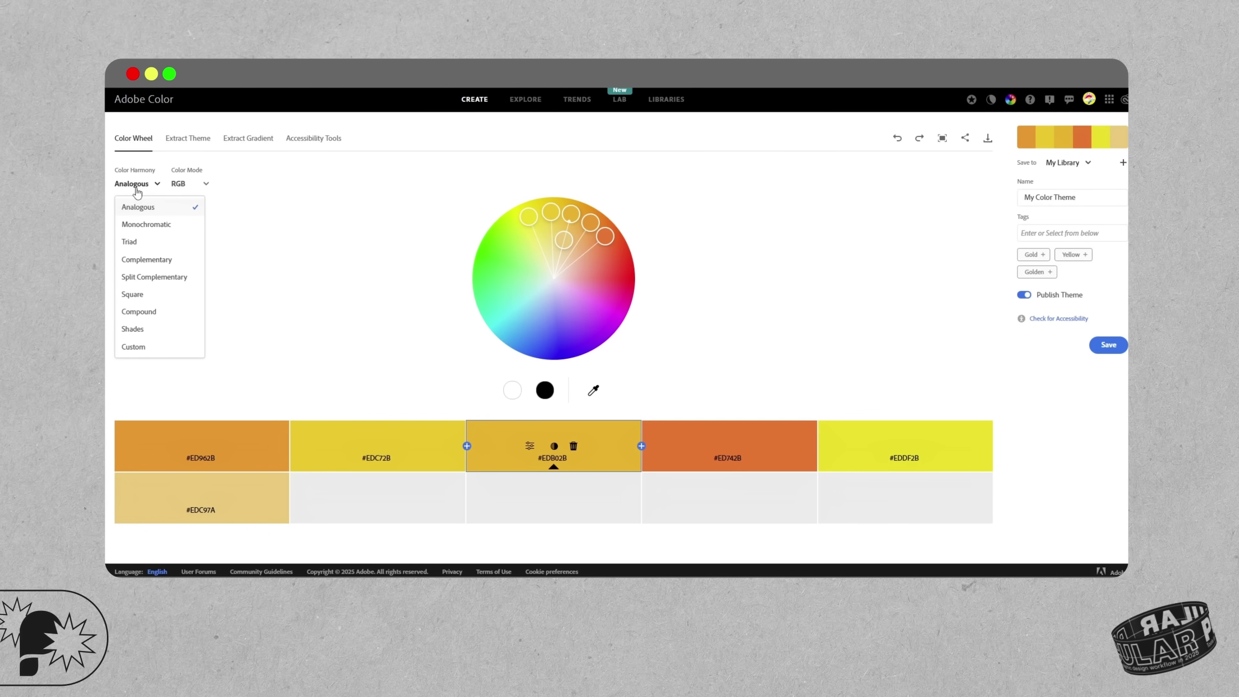
{"action": "mouse_move", "coordinate": [529, 218]}
{"action": "left_mouse_down"}
{"action": "mouse_move", "coordinate": [485, 263]}
{"action": "mouse_move", "coordinate": [487, 288]}
{"action": "mouse_move", "coordinate": [526, 208]}
{"action": "mouse_move", "coordinate": [519, 223]}
{"action": "left_mouse_up"}
{"action": "left_click", "coordinate": [137, 184]}
{"action": "left_click", "coordinate": [128, 239]}
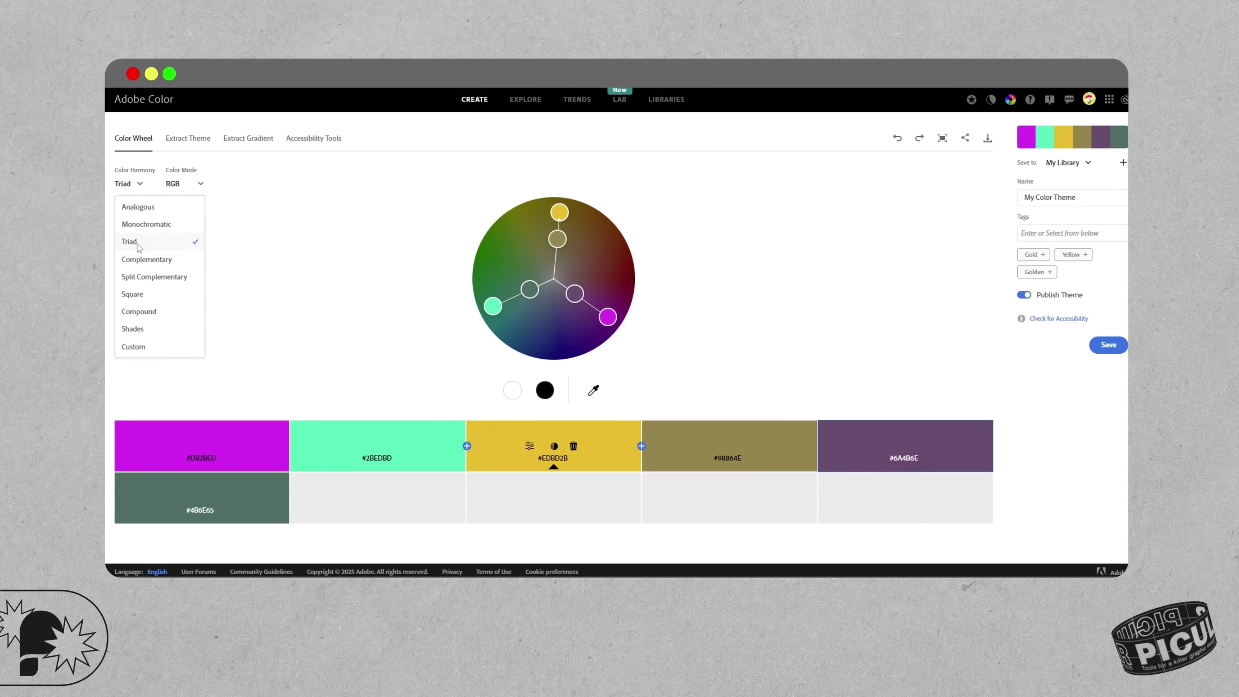
{"action": "left_click_drag", "start_coordinate": [501, 315], "coordinate": [267, 272]}
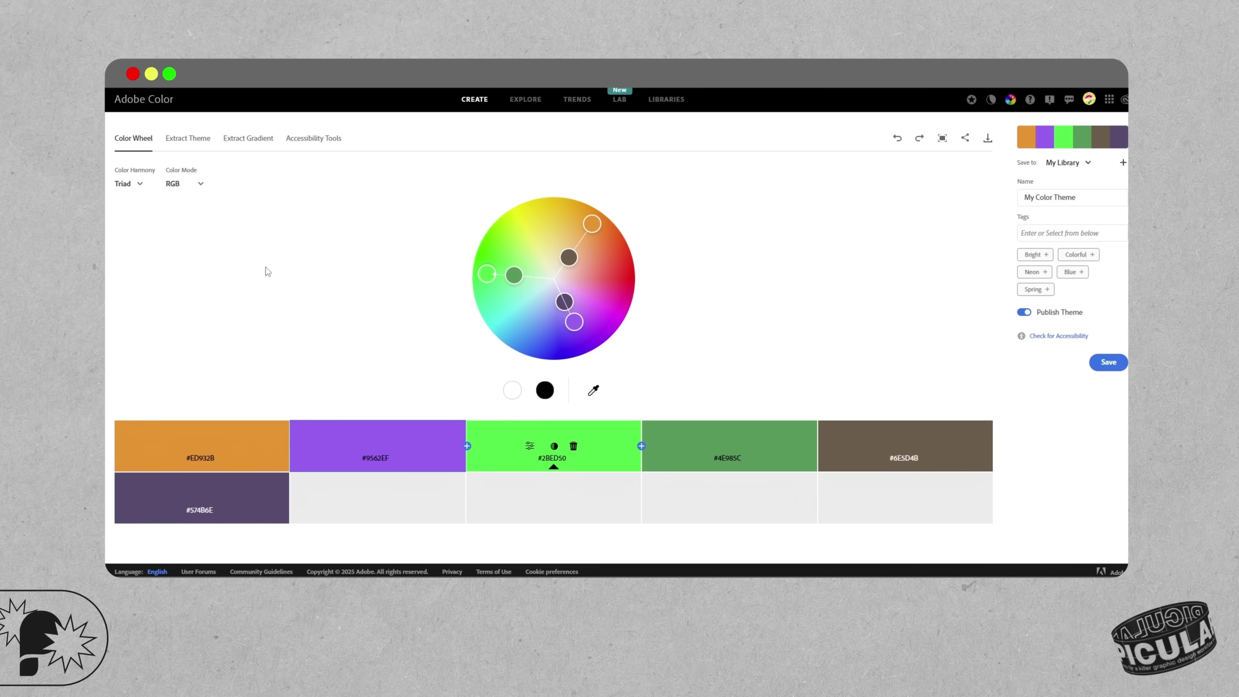
Switch to Split Complementary harmony, shift its hues, and return to the Create page
{"action": "left_click", "coordinate": [130, 188]}
{"action": "left_click", "coordinate": [142, 277]}
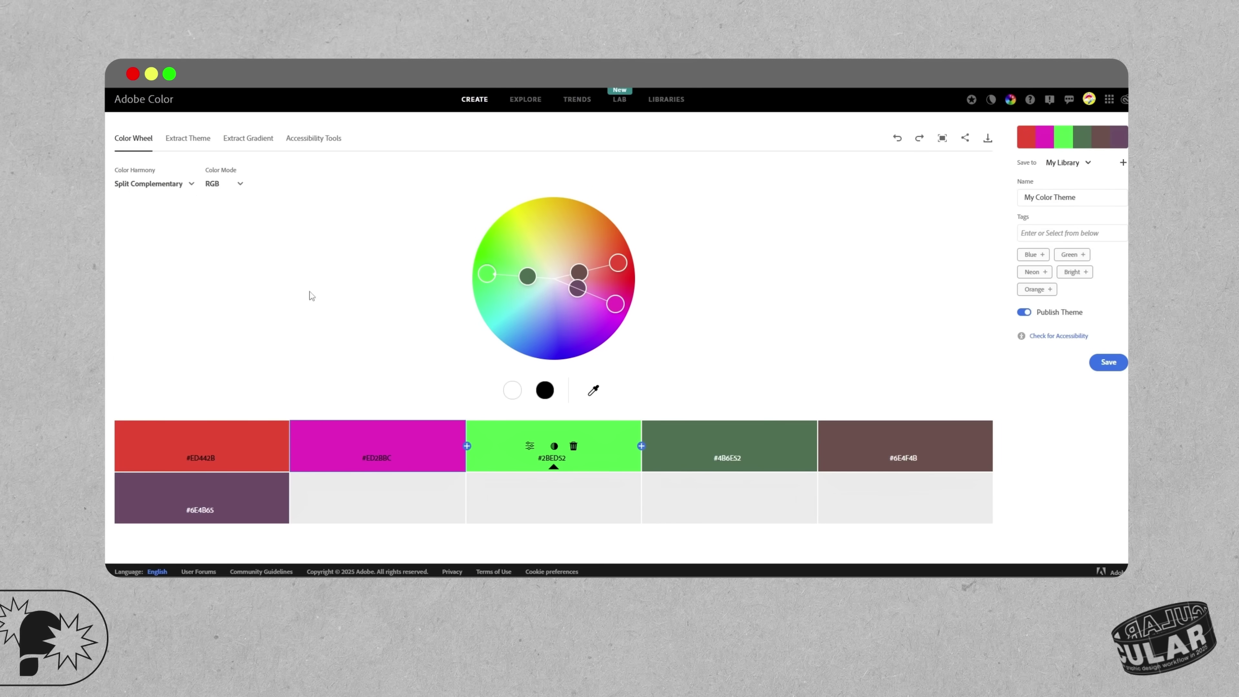
{"action": "left_click_drag", "start_coordinate": [615, 304], "coordinate": [545, 338]}
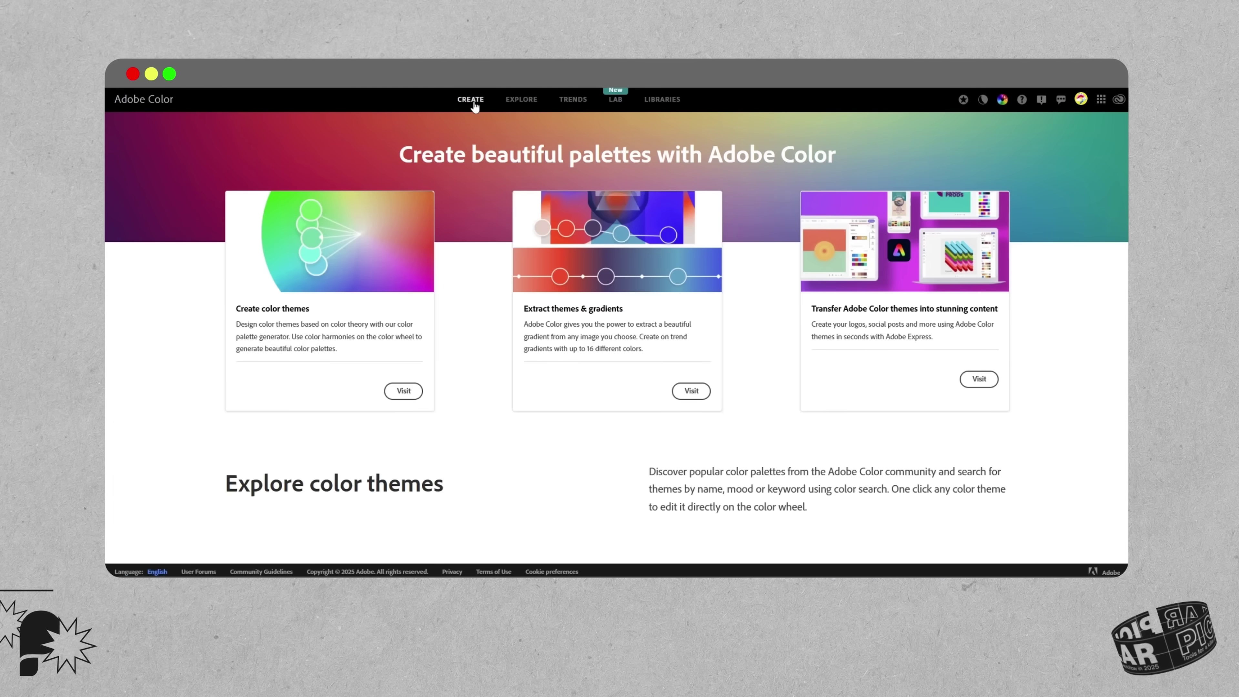
{"action": "left_click", "coordinate": [471, 99]}
{"action": "left_click", "coordinate": [314, 139]}
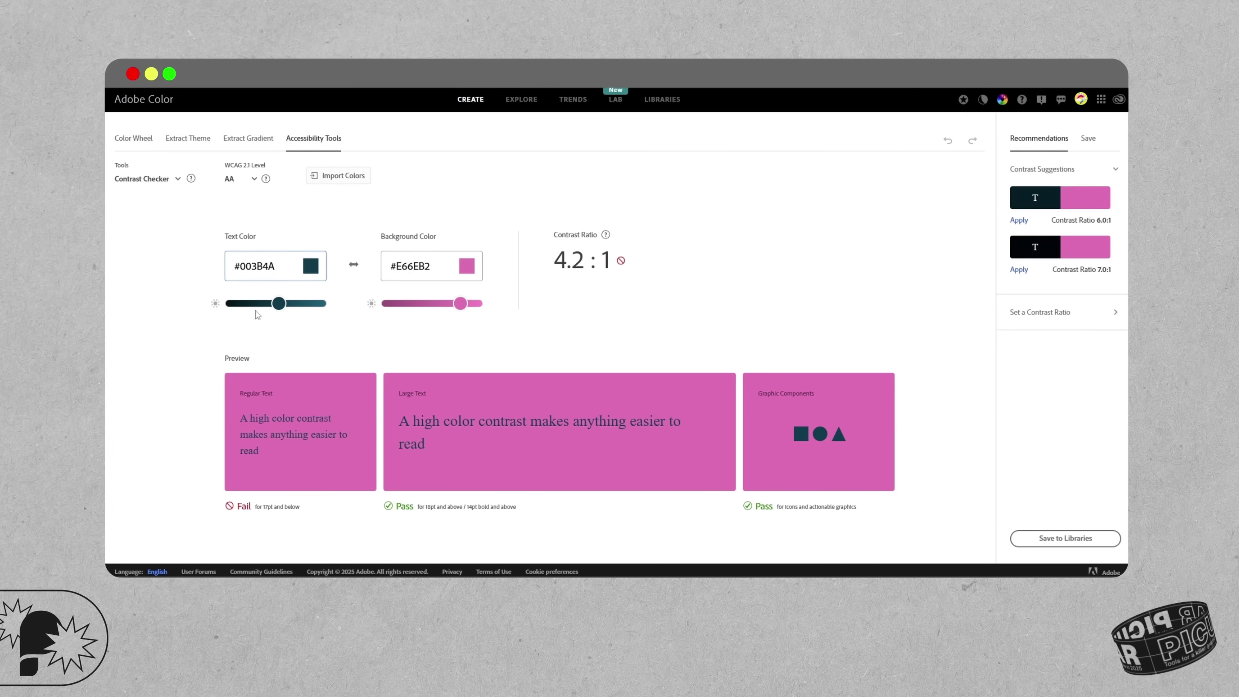
{"action": "left_click_drag", "start_coordinate": [454, 306], "coordinate": [411, 320]}
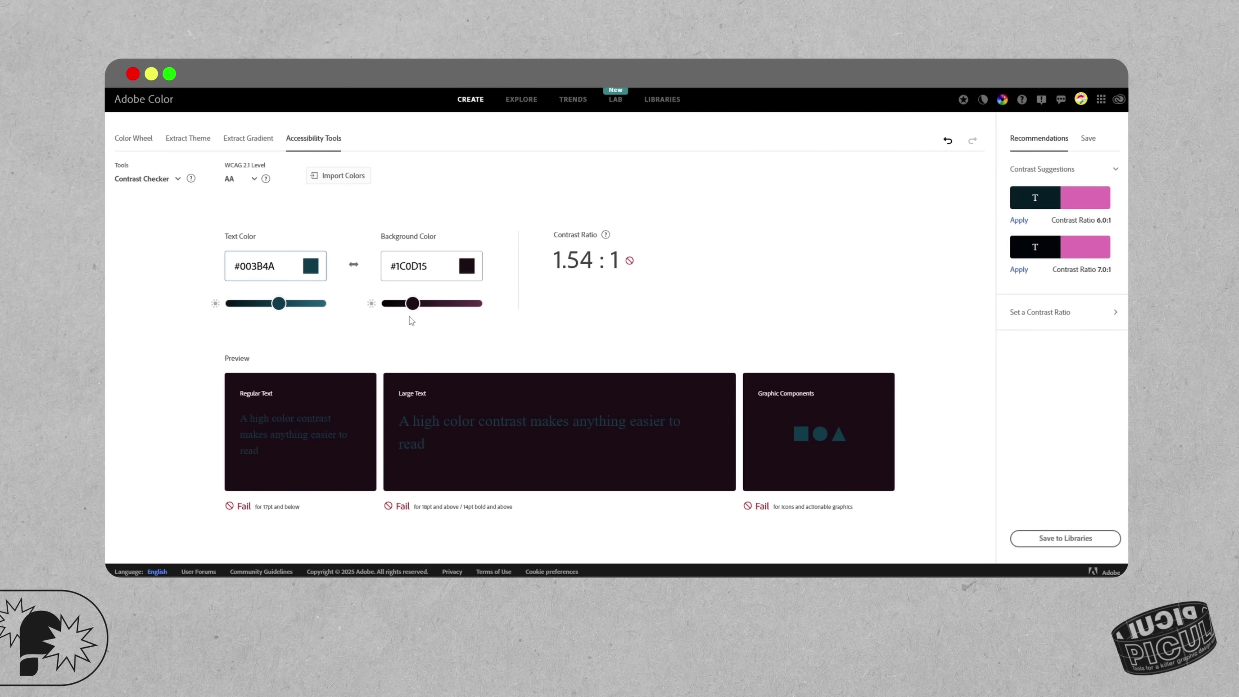
{"action": "left_click", "coordinate": [146, 179]}
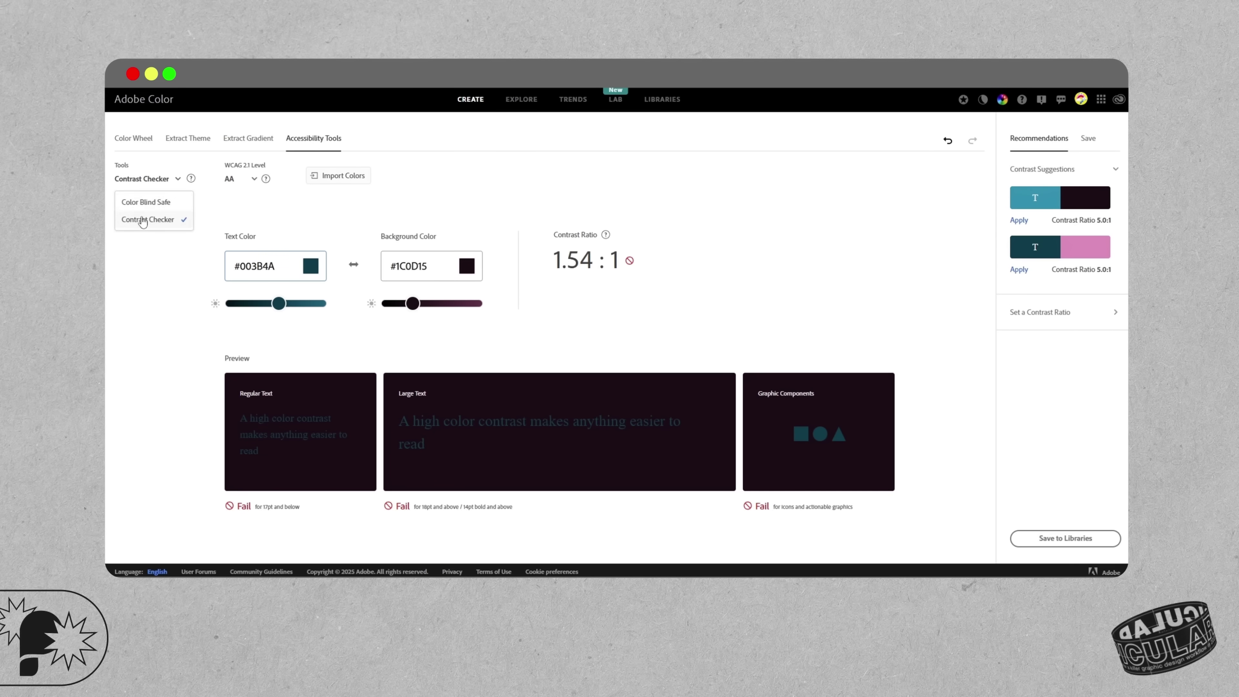
{"action": "left_click", "coordinate": [163, 209]}
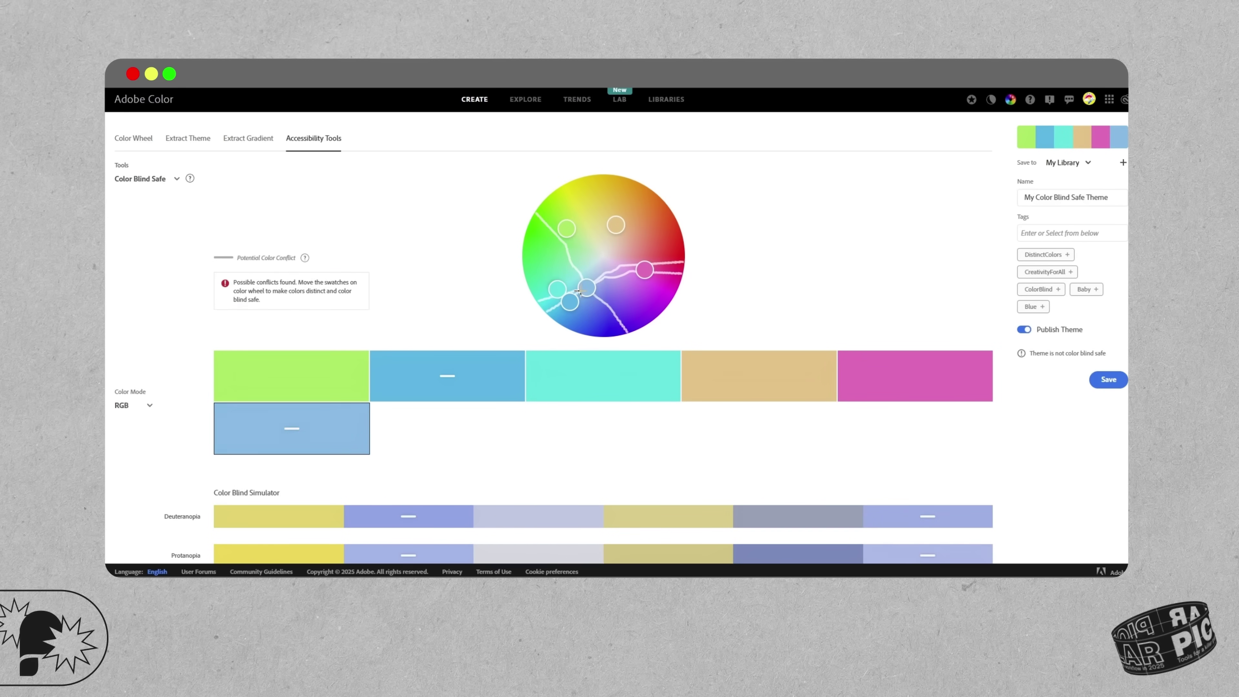
{"action": "left_click_drag", "start_coordinate": [234, 284], "coordinate": [253, 294]}
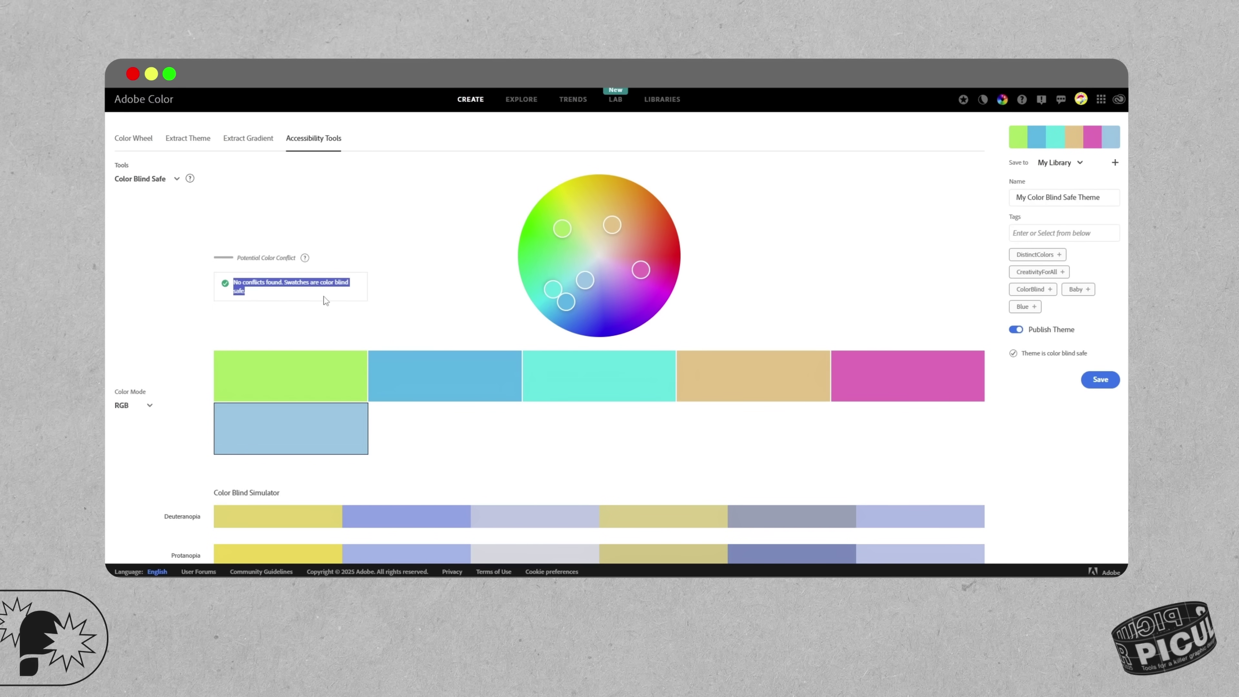
{"action": "left_click", "coordinate": [438, 300]}
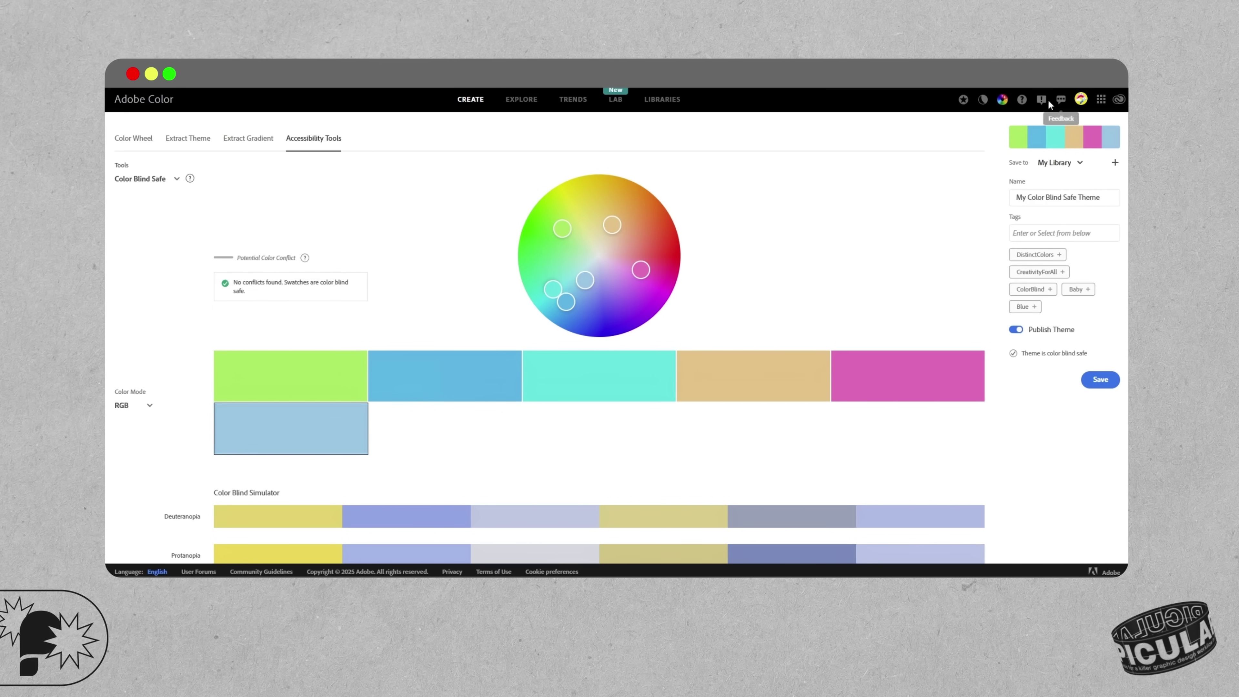
{"action": "left_click", "coordinate": [983, 102]}
{"action": "left_click", "coordinate": [985, 101]}
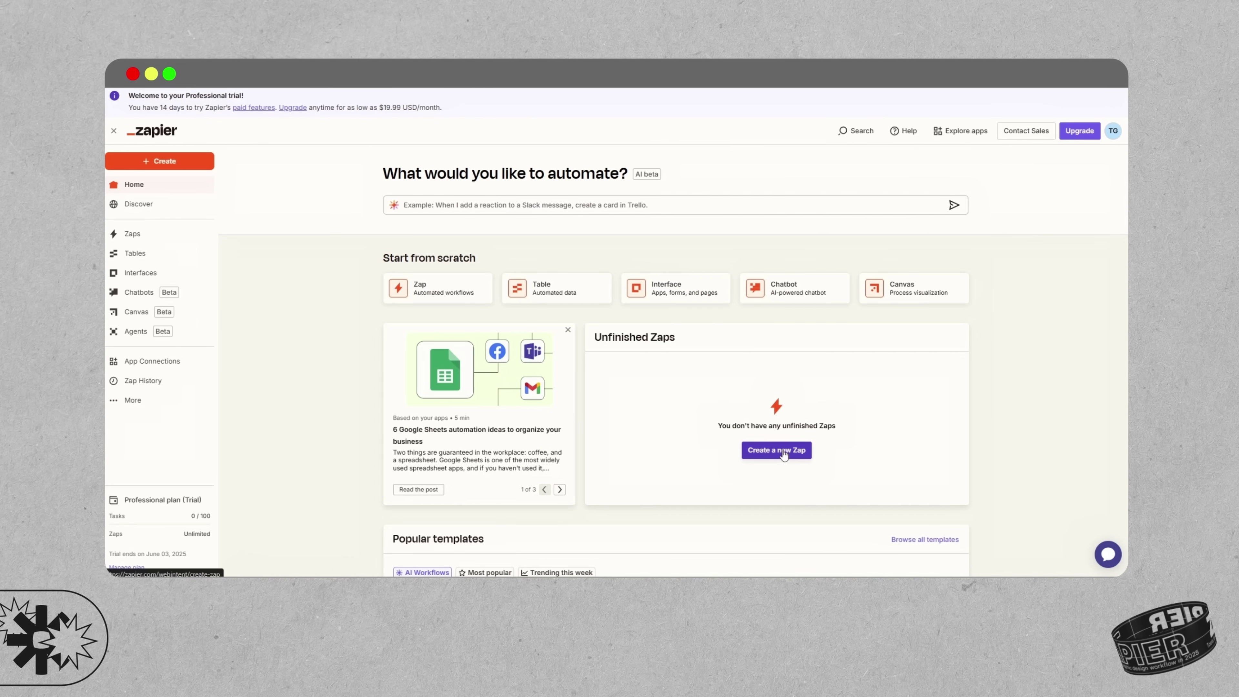
Create a new Zap with a Google Drive trigger step named 'download the files'
{"action": "left_click", "coordinate": [797, 461]}
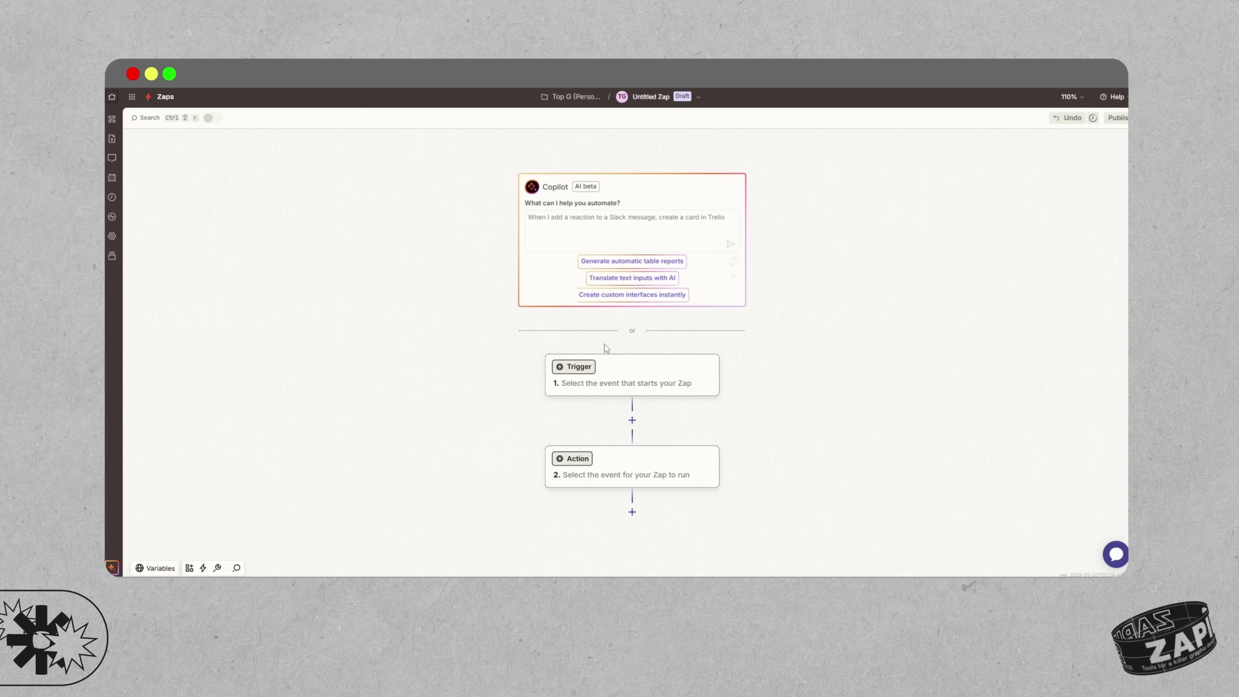
{"action": "left_click", "coordinate": [575, 370]}
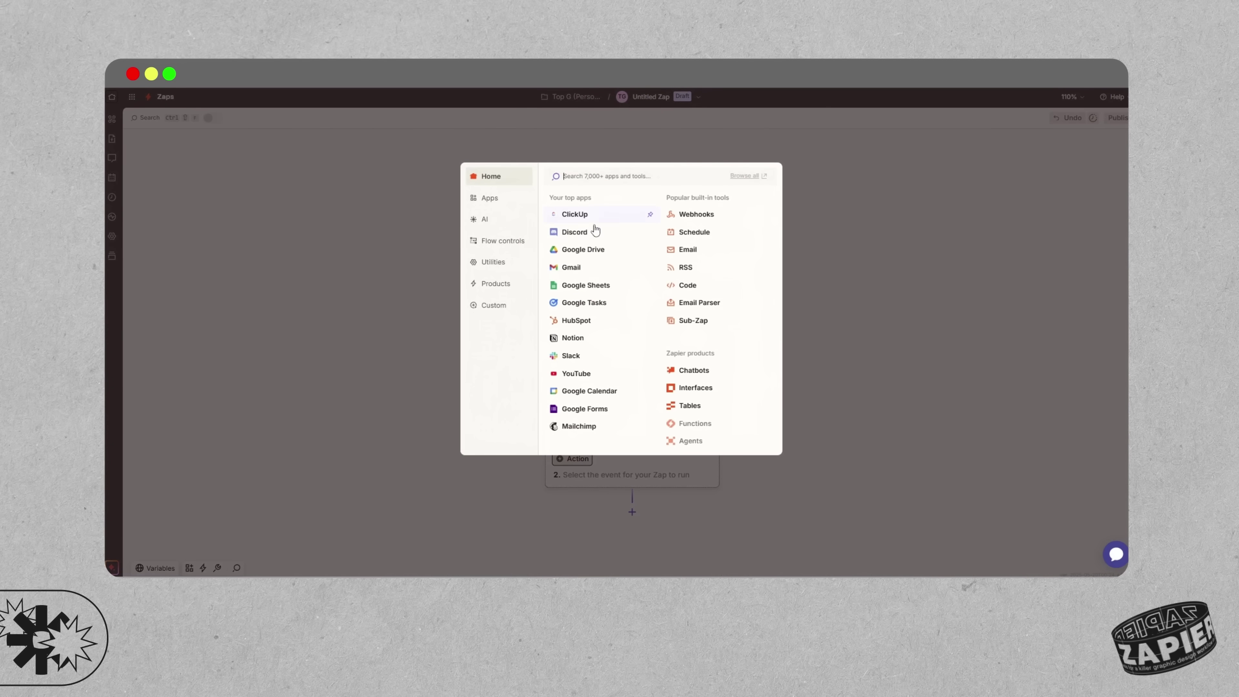
{"action": "left_click", "coordinate": [587, 251]}
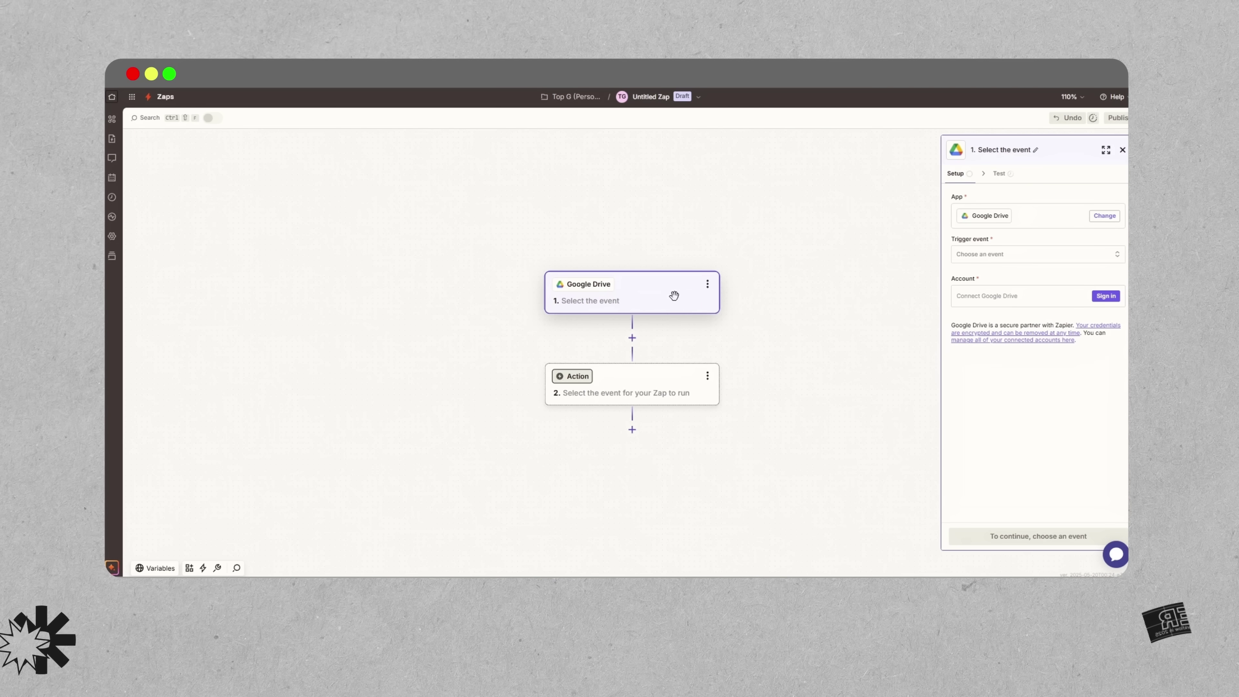
{"action": "left_click", "coordinate": [708, 285]}
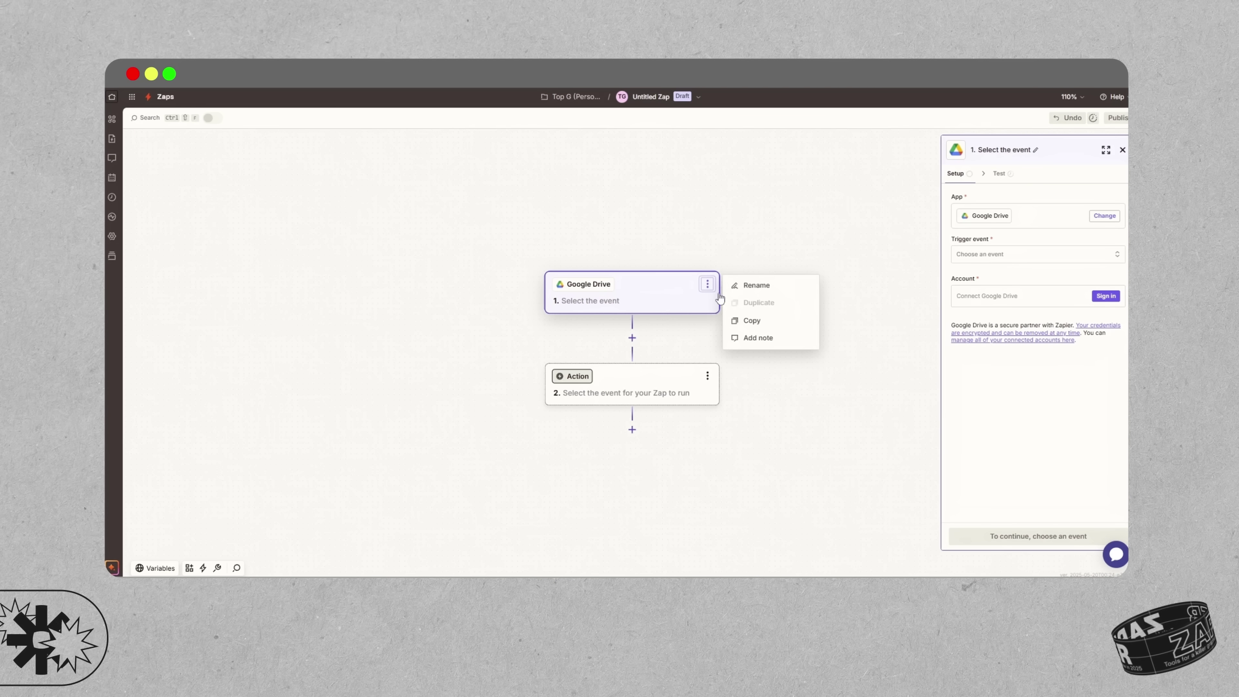
{"action": "left_click", "coordinate": [755, 287]}
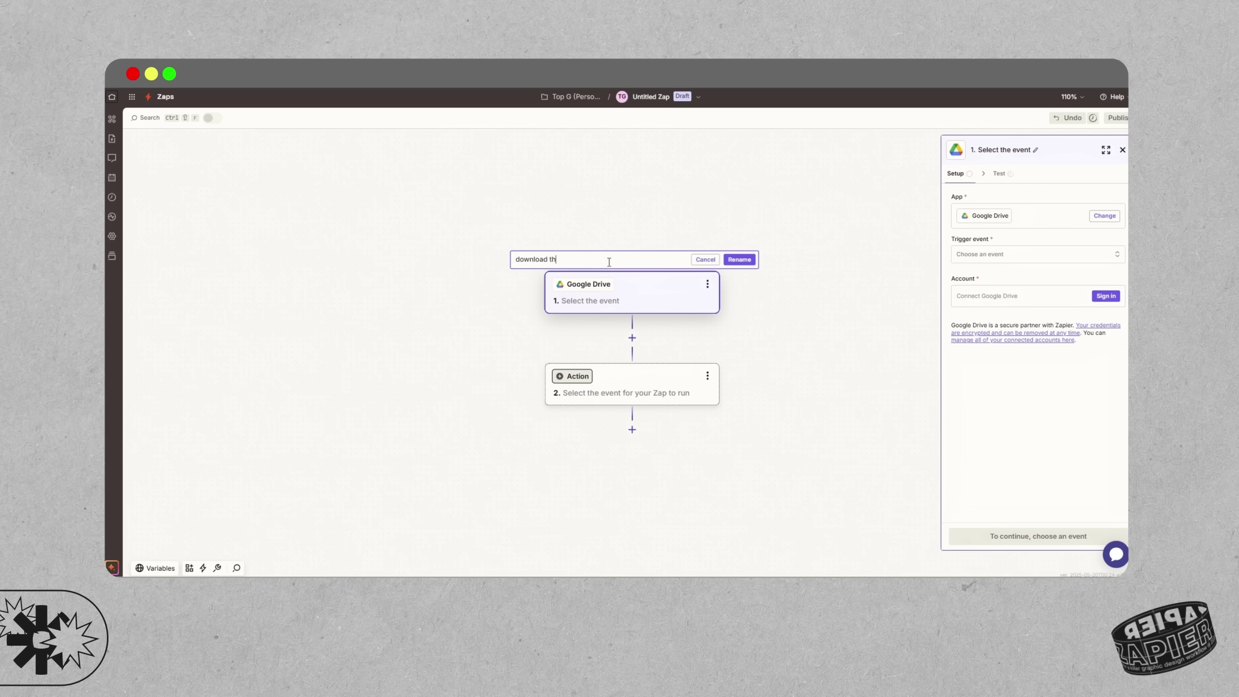
{"action": "left_click", "coordinate": [731, 264]}
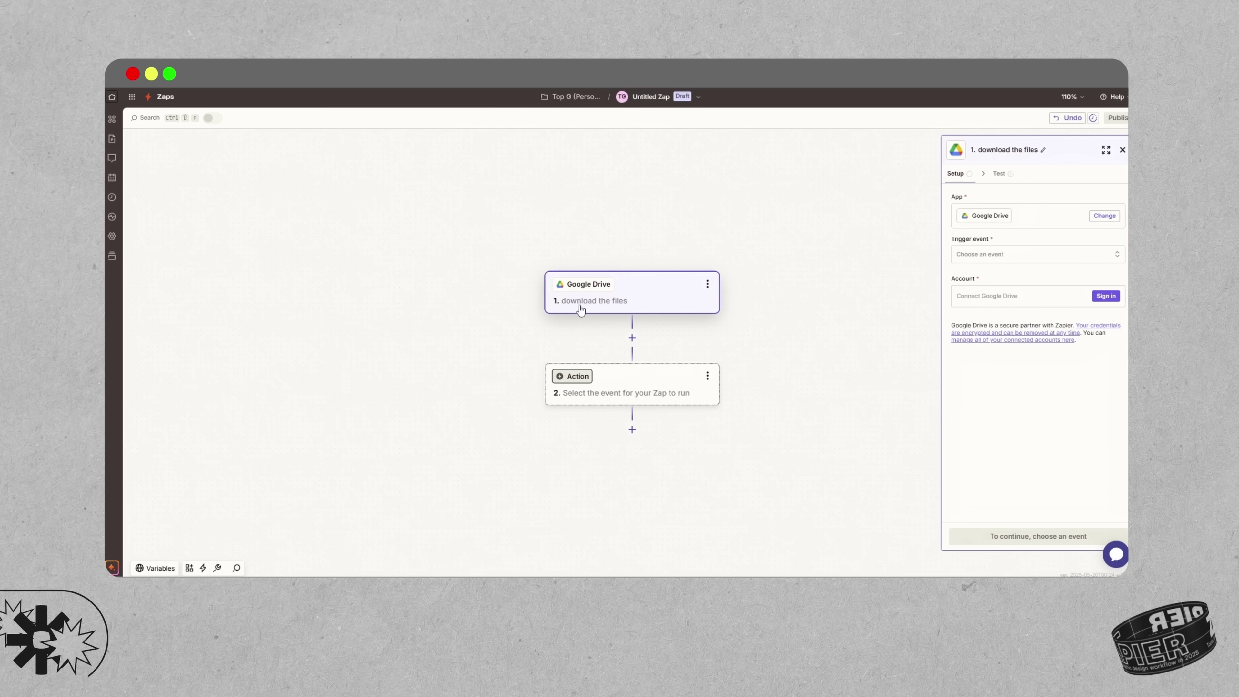
Add Slack, Notion and Dropbox (searched with 'dr') as the Zap's action steps
{"action": "left_click", "coordinate": [628, 402]}
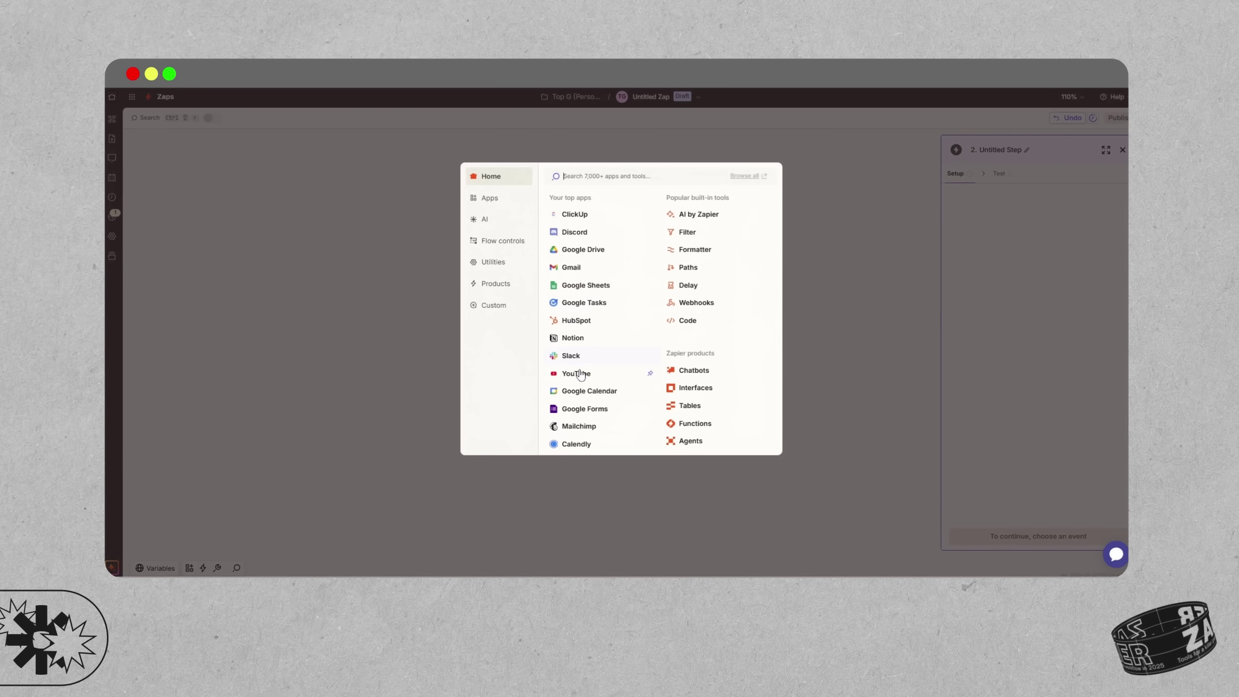
{"action": "left_click", "coordinate": [576, 356]}
{"action": "left_click", "coordinate": [632, 430]}
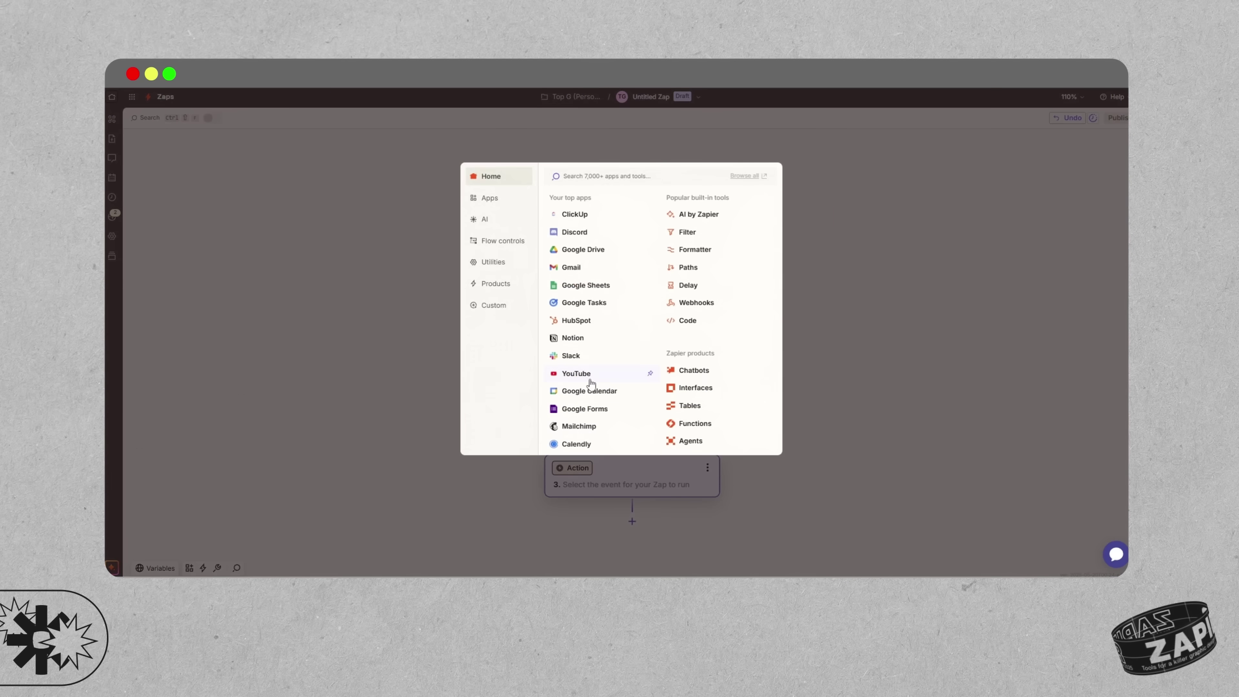
{"action": "left_click", "coordinate": [571, 356]}
{"action": "left_click", "coordinate": [632, 467]}
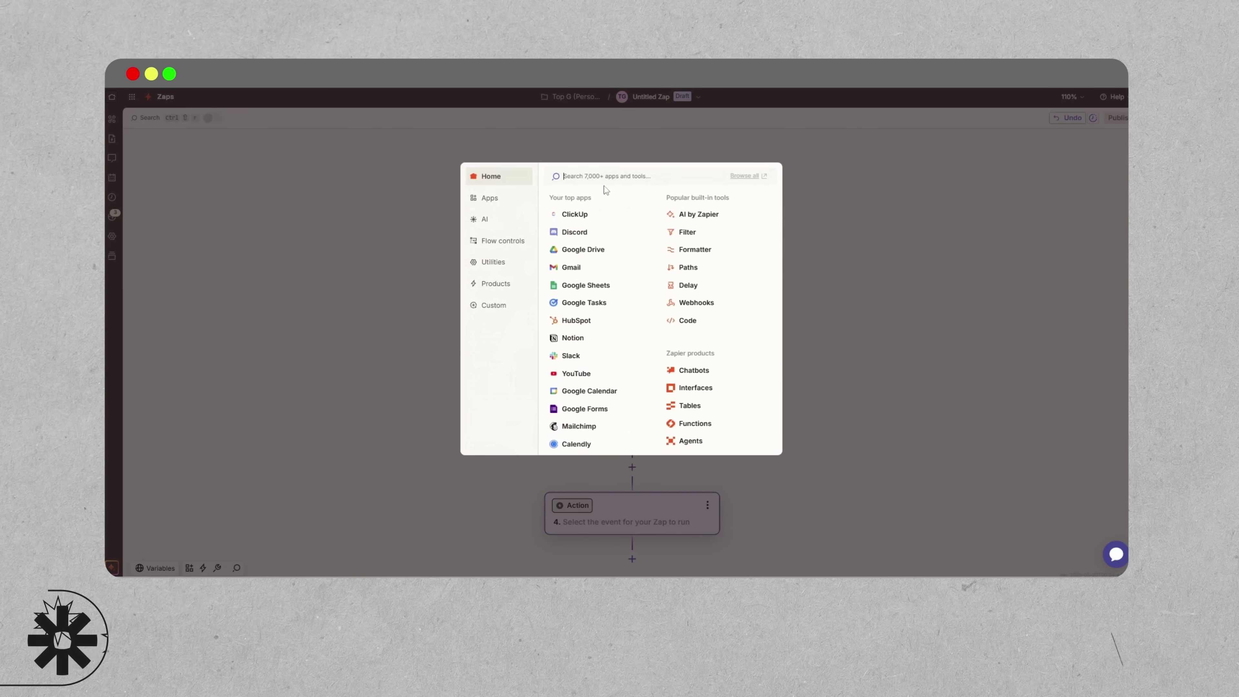
{"action": "type", "text": "dr"}
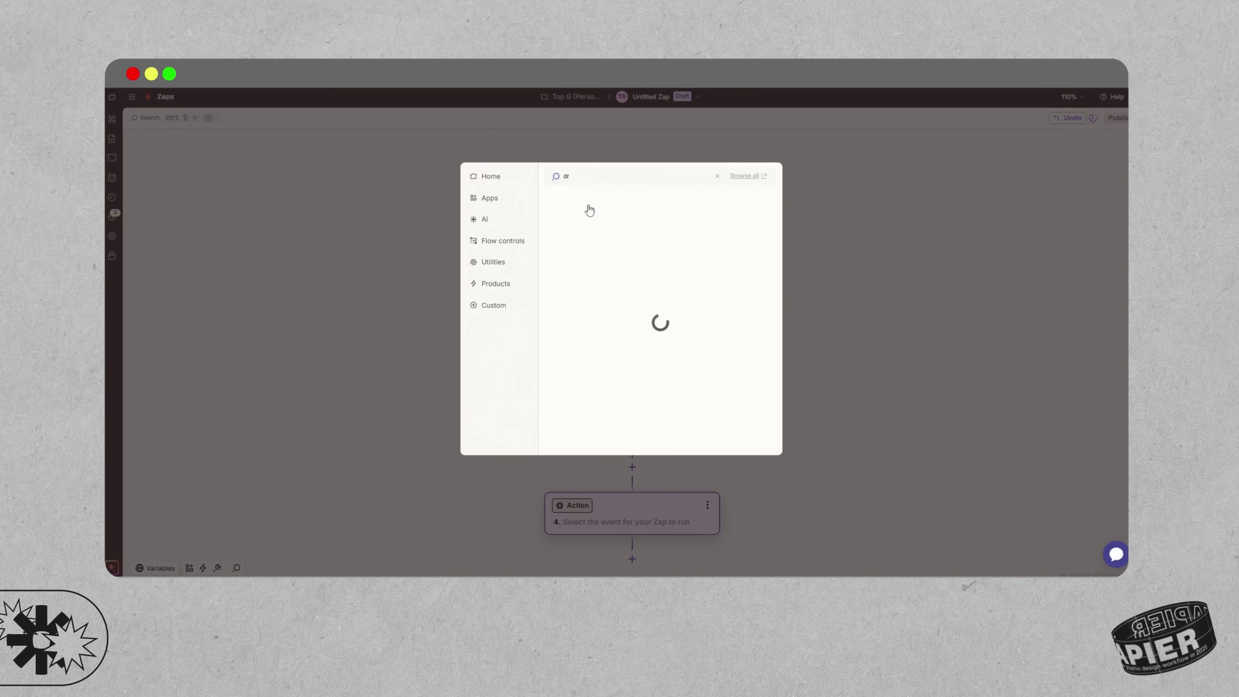
{"action": "left_click", "coordinate": [589, 210]}
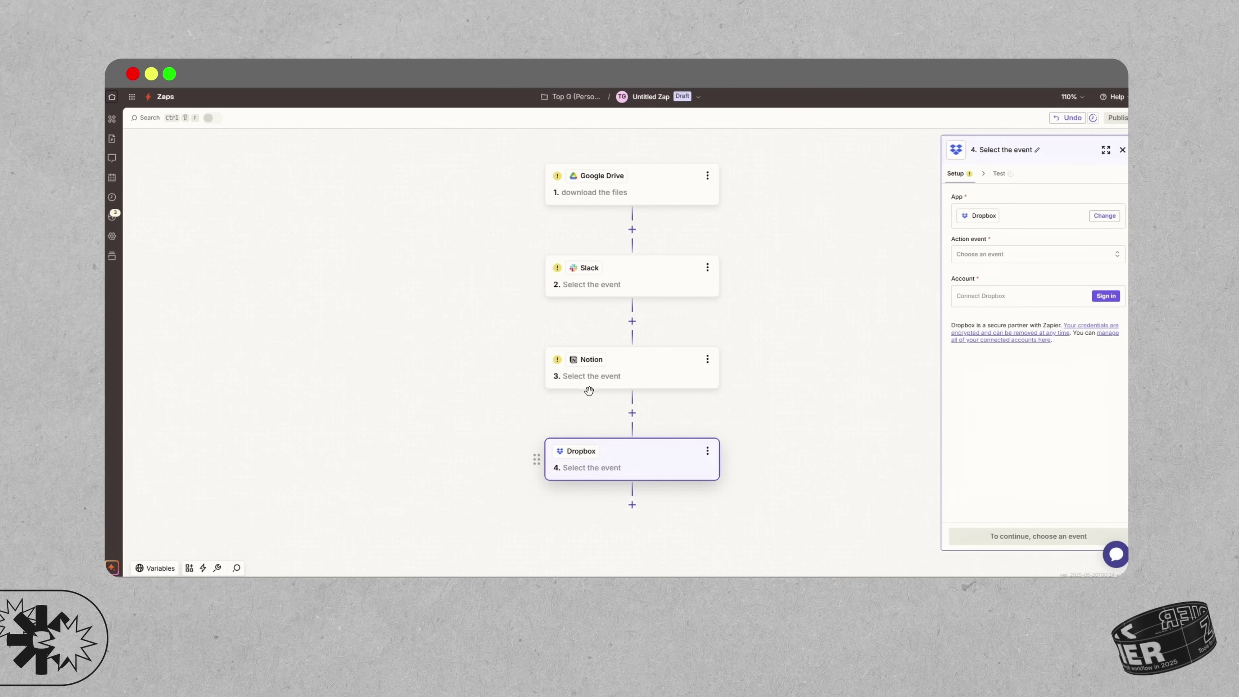
Open the Slack step's setup and review its action events without choosing one
{"action": "left_click", "coordinate": [590, 378]}
{"action": "left_click", "coordinate": [600, 293]}
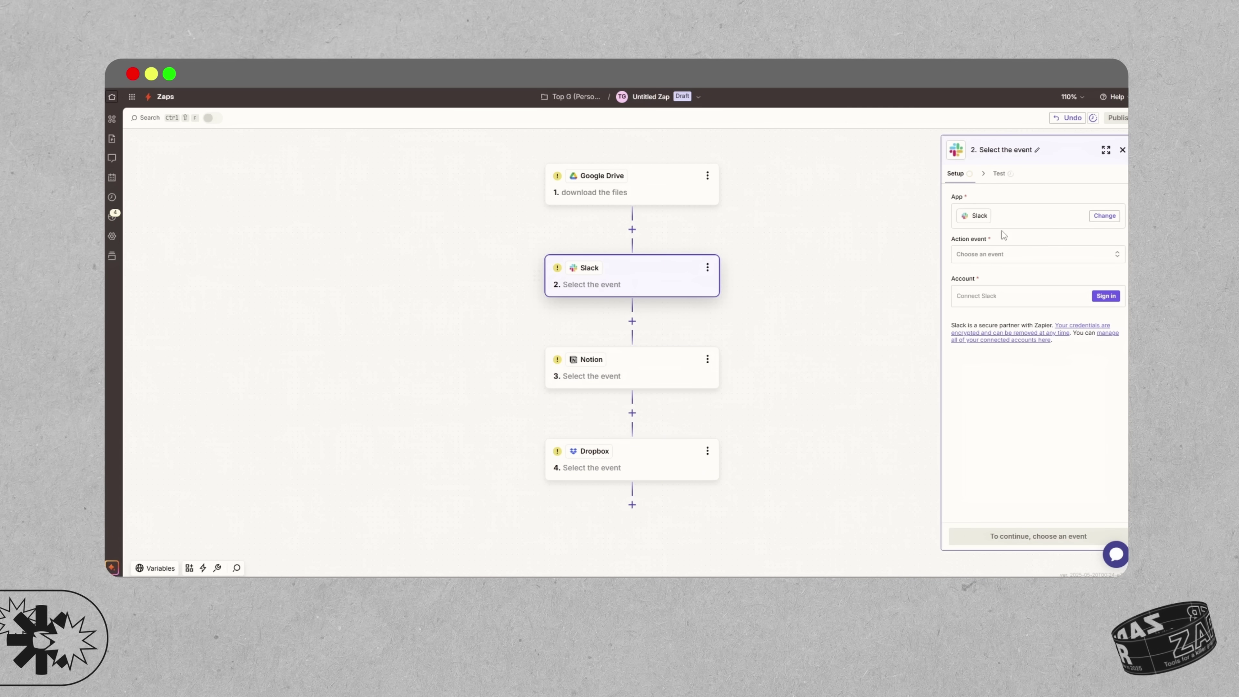
{"action": "left_click", "coordinate": [981, 255]}
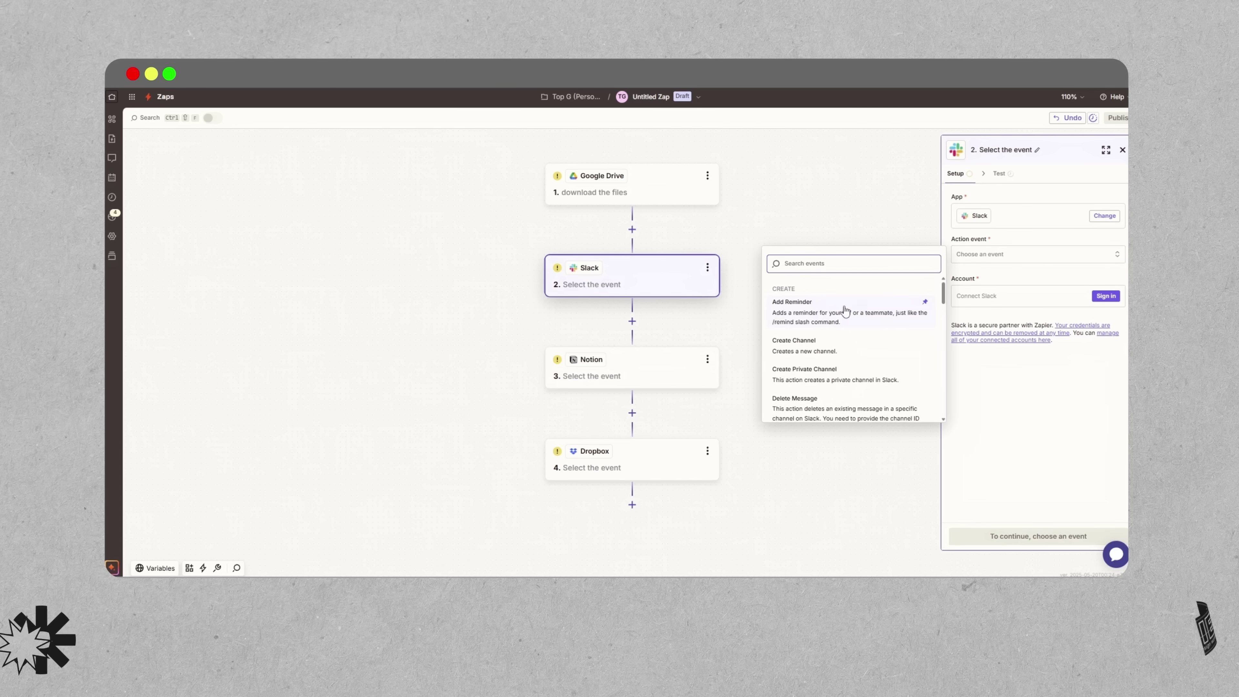
{"action": "left_click", "coordinate": [992, 261]}
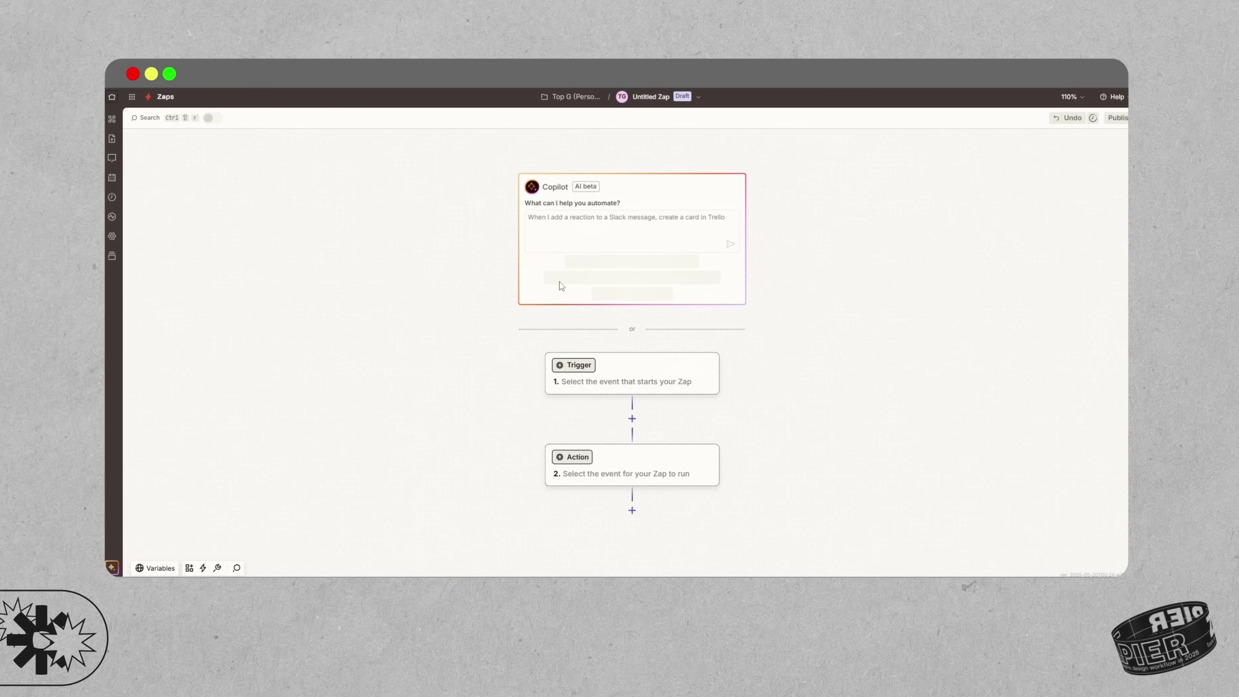
Build a Zap chaining YouTube, LinkedIn, Notion and Instagram for Business steps
{"action": "left_click", "coordinate": [578, 369]}
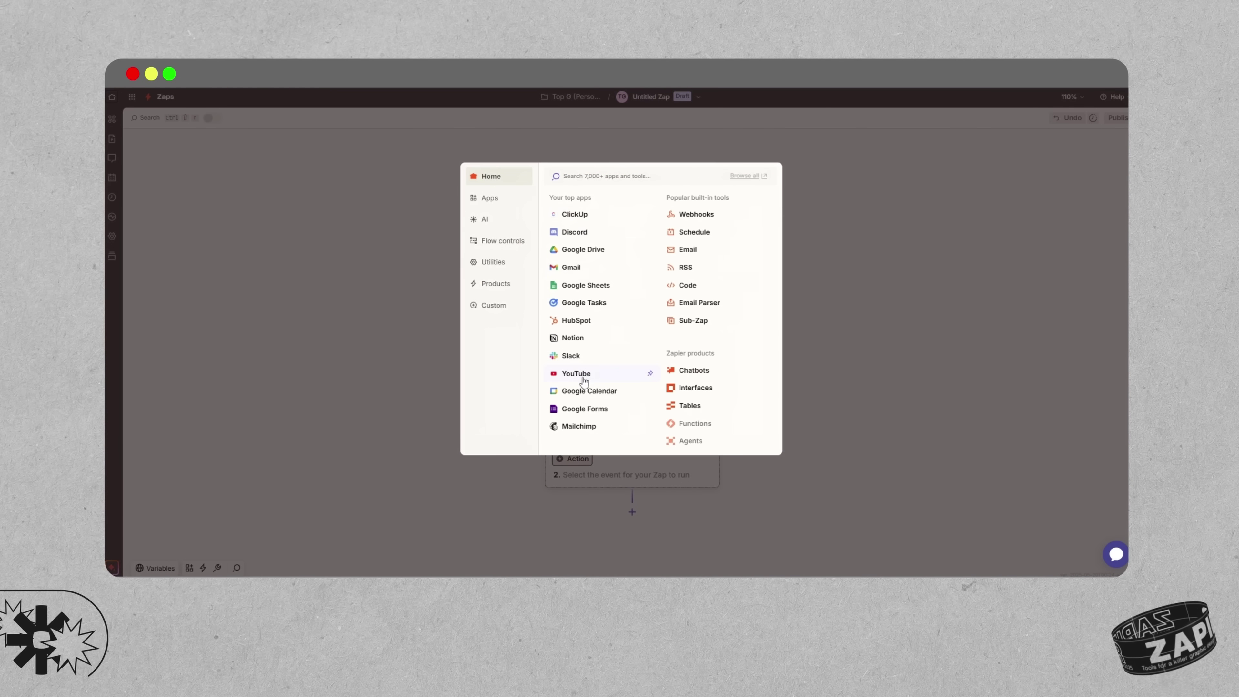
{"action": "left_click", "coordinate": [584, 381]}
{"action": "left_click", "coordinate": [586, 377]}
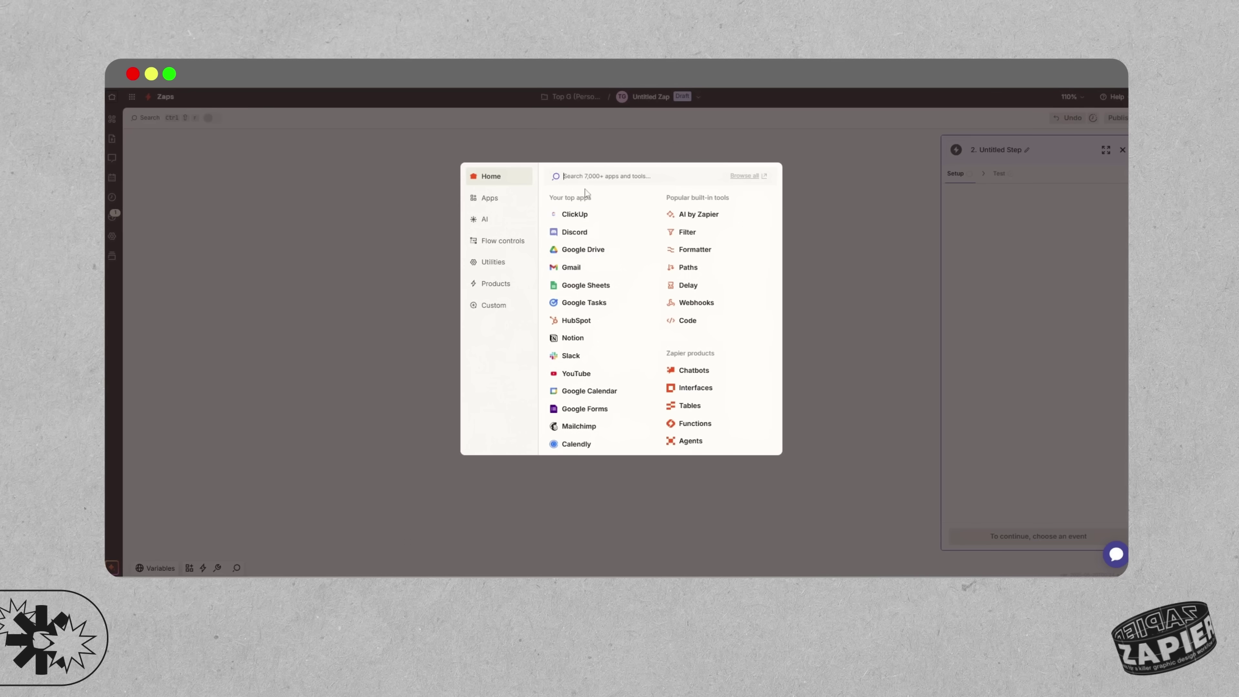
{"action": "left_click", "coordinate": [582, 299]}
{"action": "left_click", "coordinate": [633, 415]}
{"action": "left_click", "coordinate": [633, 466]}
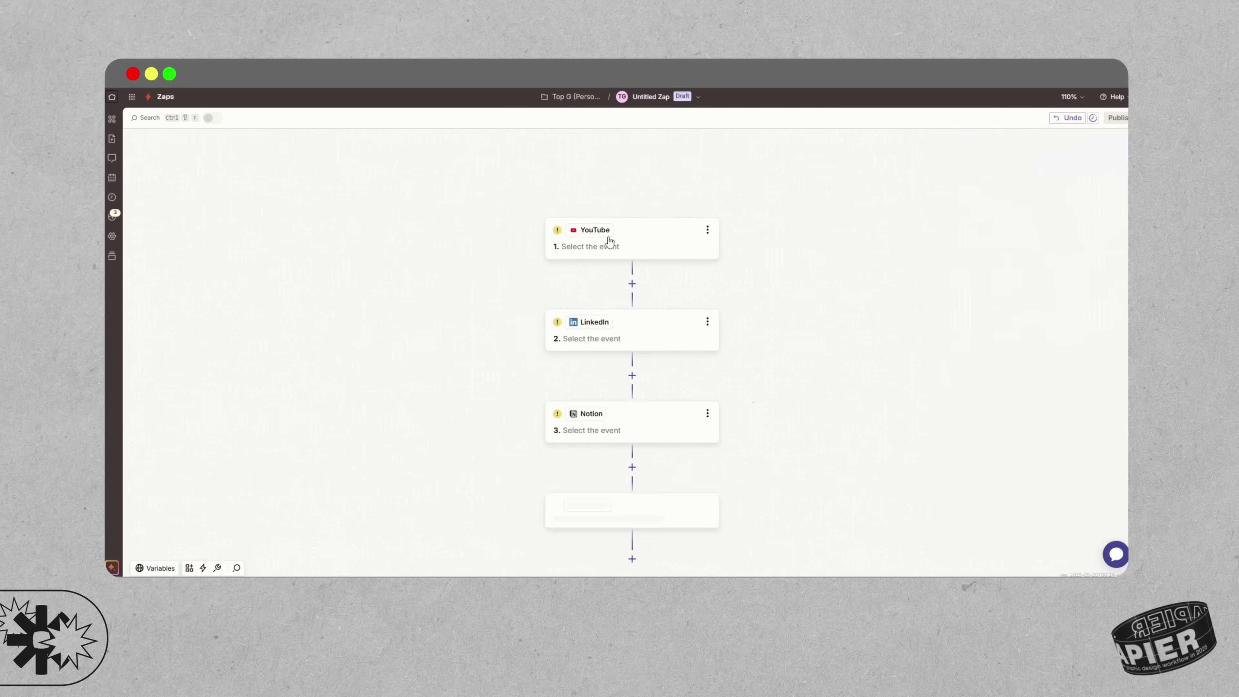
{"action": "double_click", "coordinate": [610, 494]}
{"action": "key", "text": "Return"}
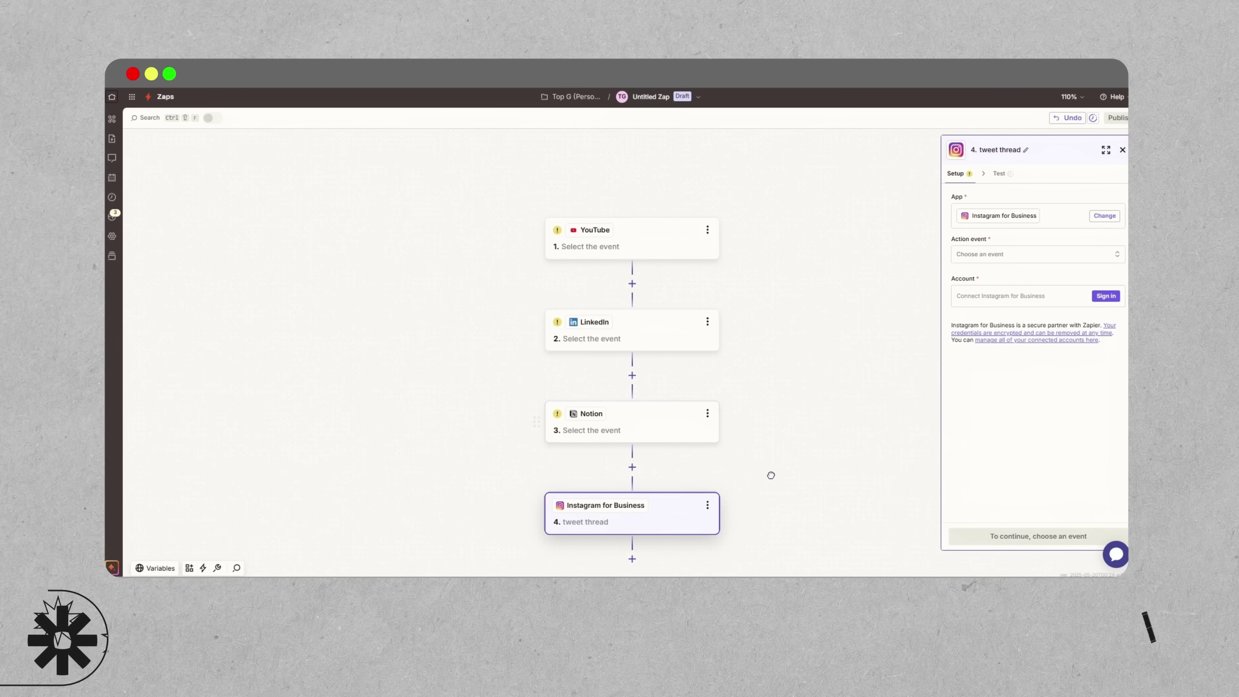
Set the Instagram step's action event, trying Publish Photo before API Request (Beta)
{"action": "left_click", "coordinate": [660, 253]}
{"action": "left_click", "coordinate": [667, 320]}
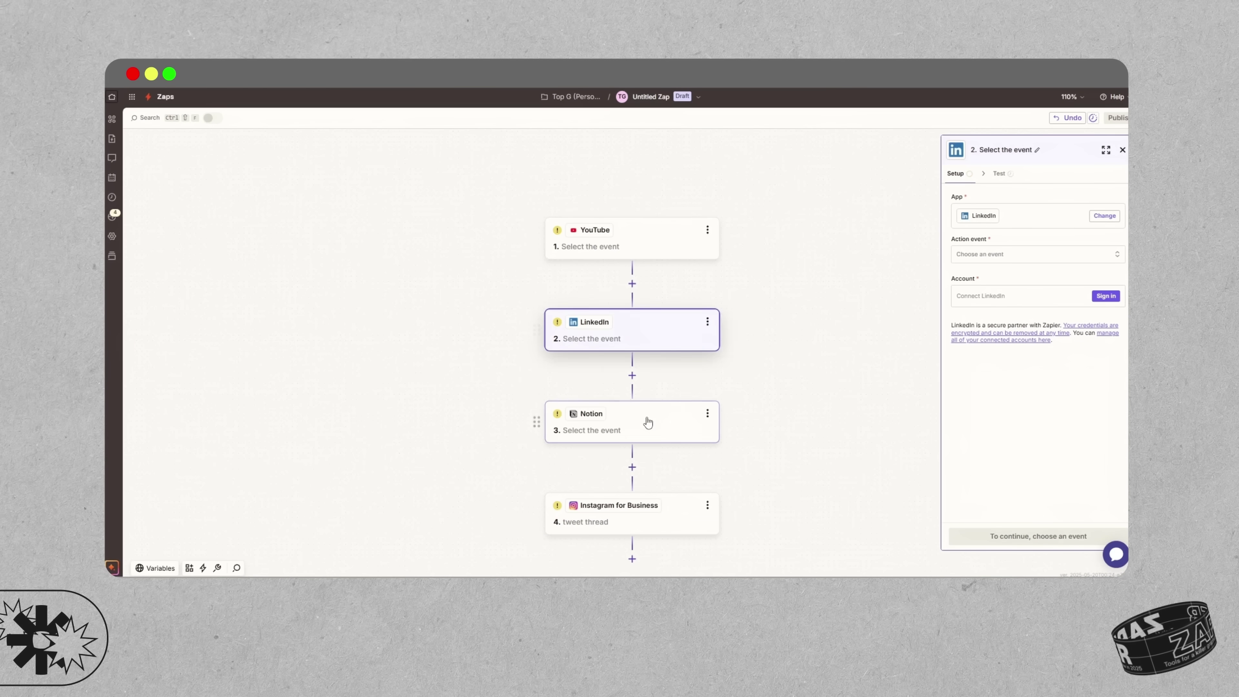
{"action": "left_click", "coordinate": [645, 421]}
{"action": "left_click", "coordinate": [634, 495]}
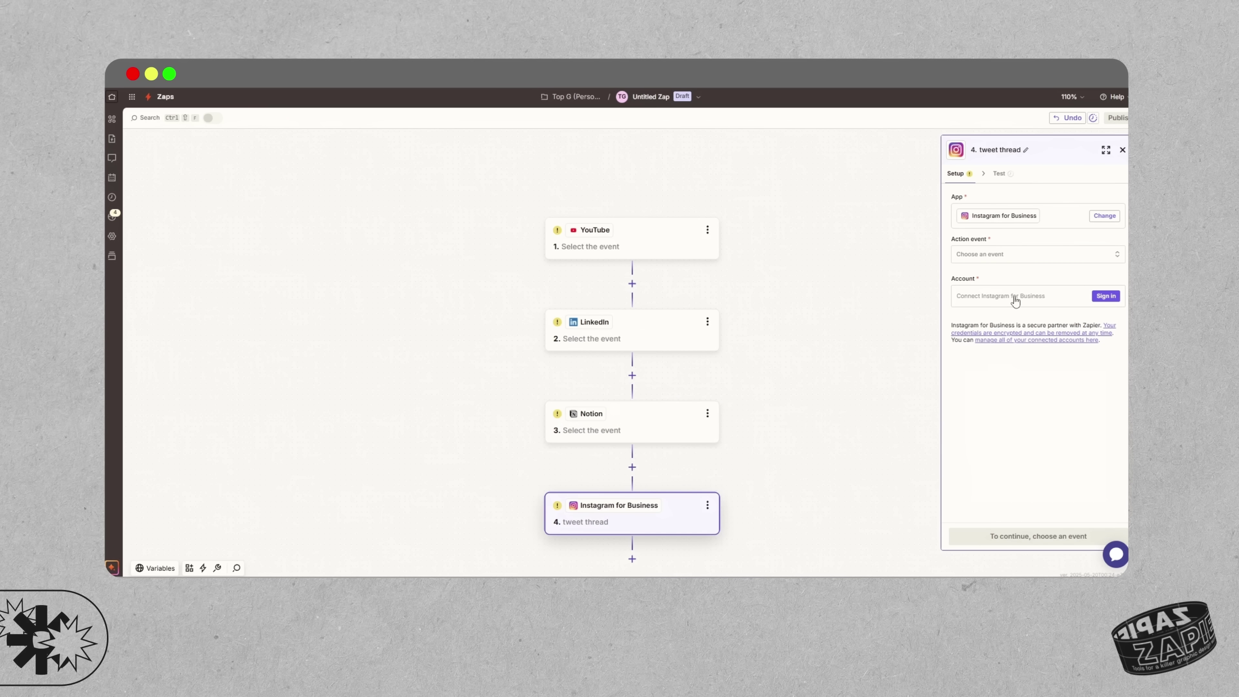
{"action": "left_click", "coordinate": [1001, 257]}
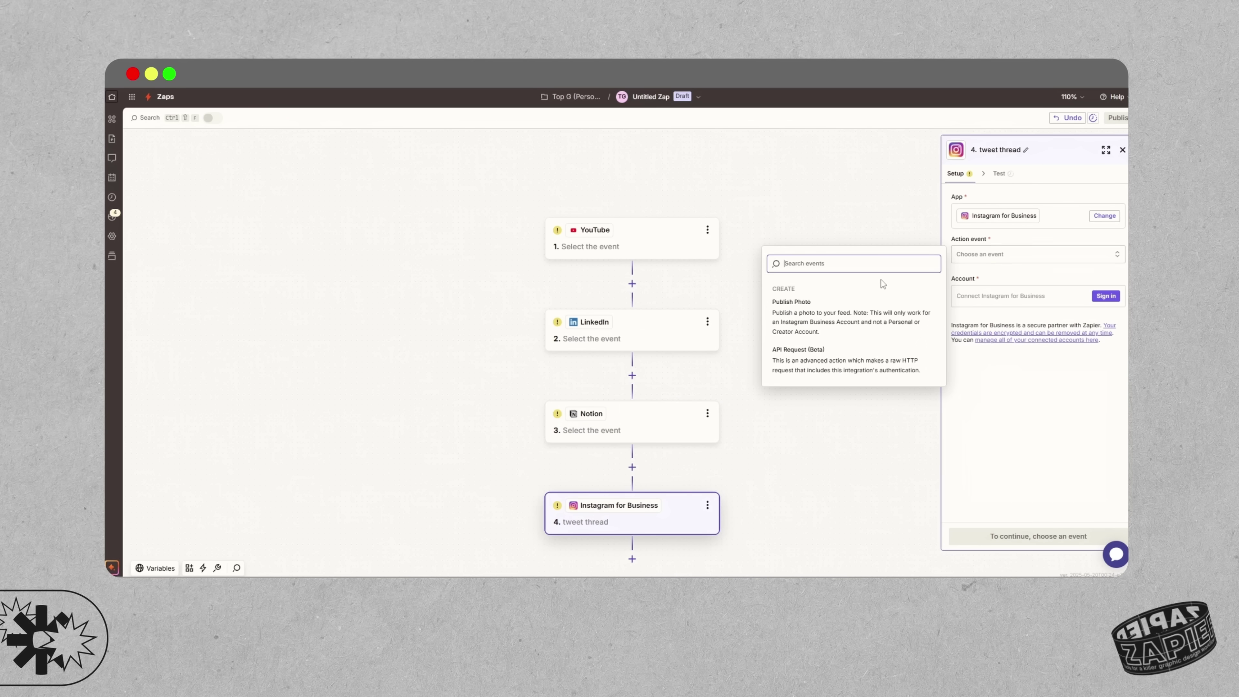
{"action": "left_click", "coordinate": [810, 320]}
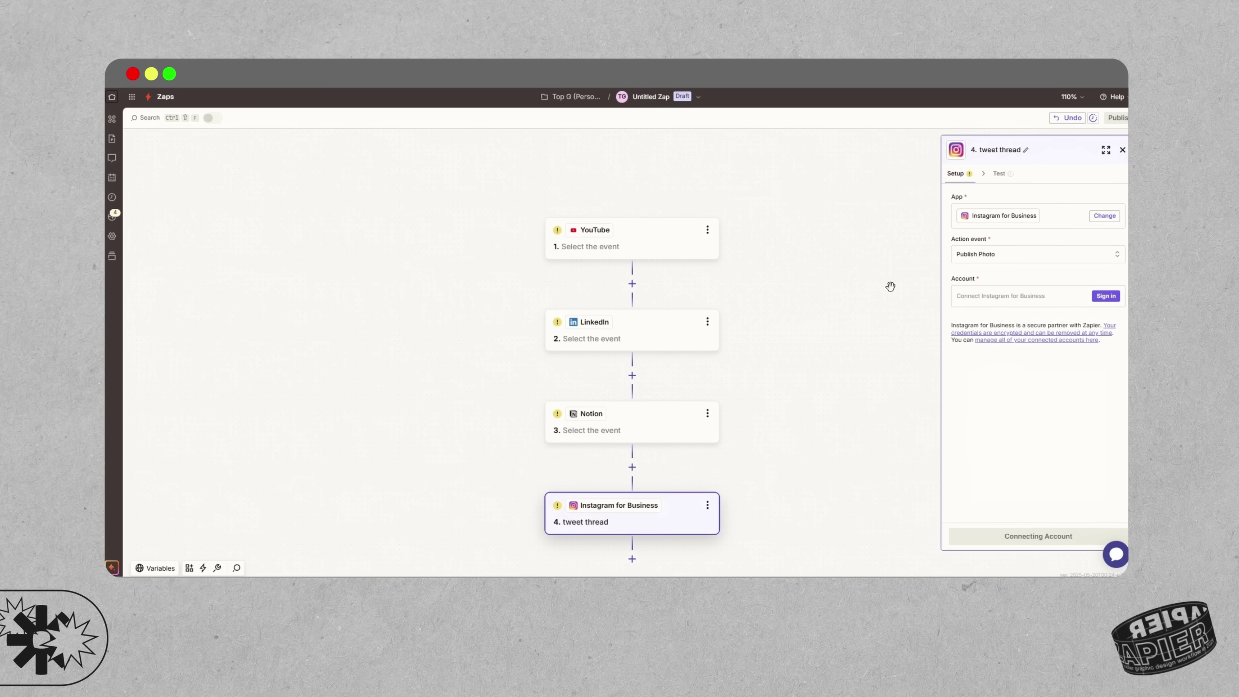
{"action": "left_click", "coordinate": [1005, 262]}
{"action": "left_click", "coordinate": [852, 299]}
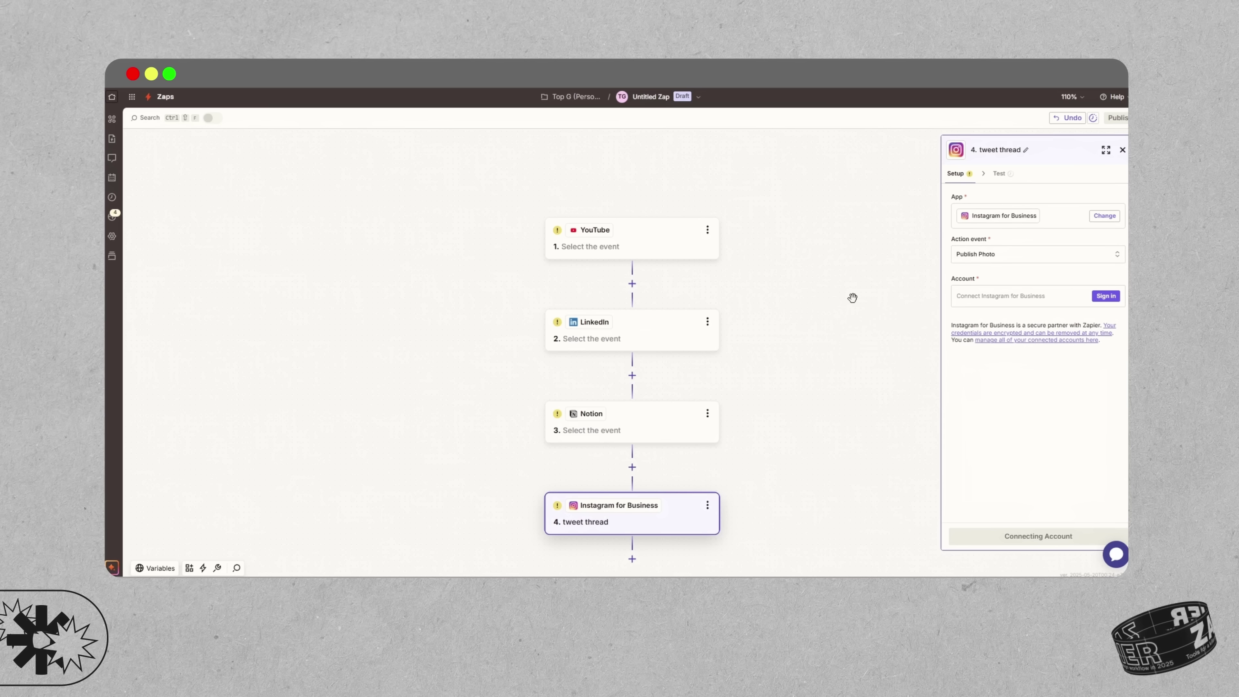
{"action": "left_click", "coordinate": [1105, 259]}
{"action": "left_click", "coordinate": [896, 364]}
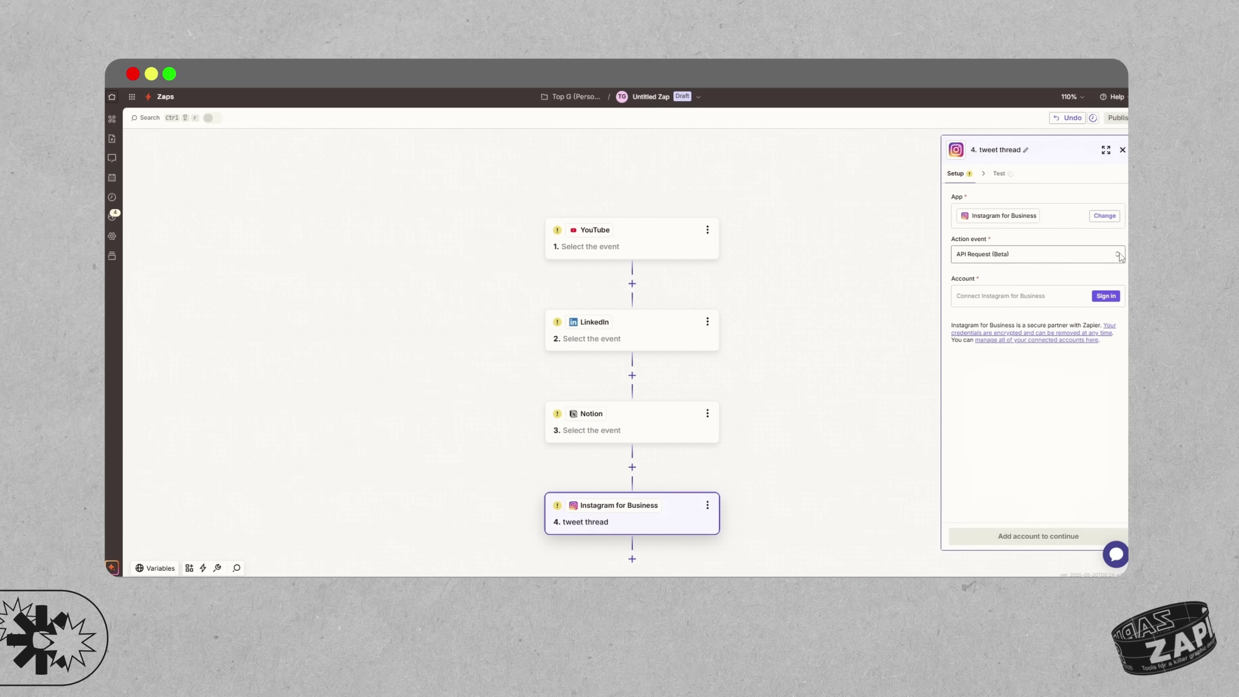
Leave the app unchanged and set the YouTube trigger event to New Video
{"action": "left_click", "coordinate": [1105, 215]}
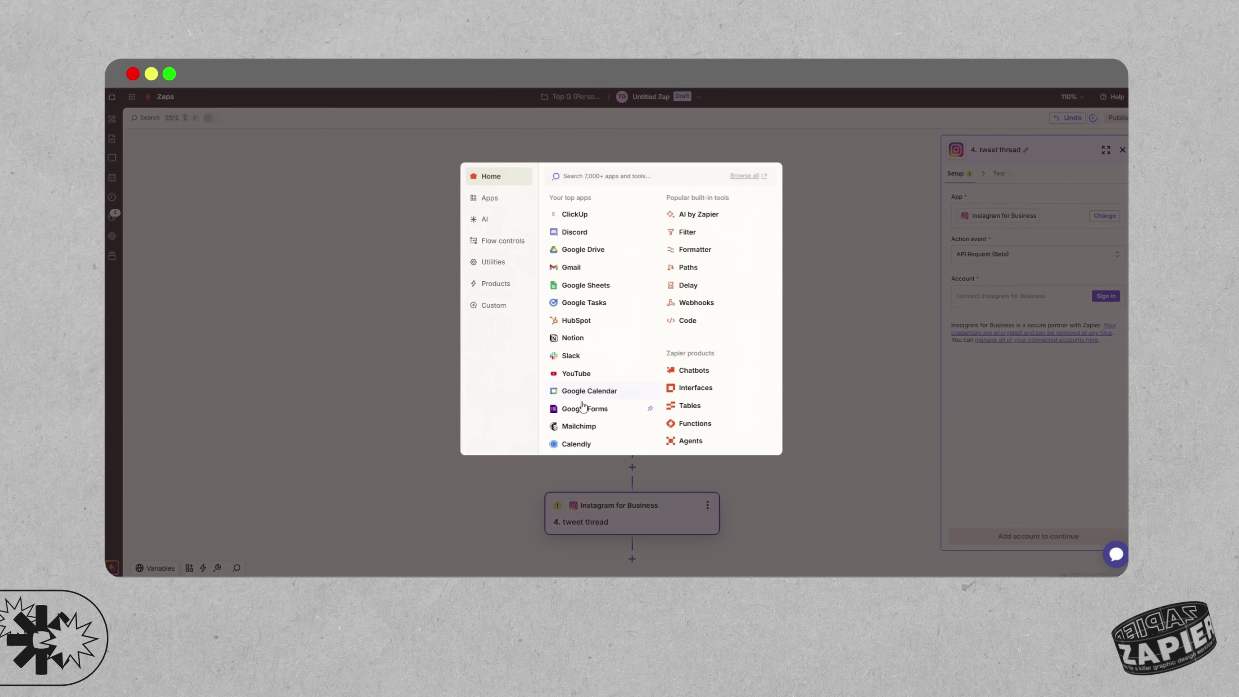
{"action": "left_click", "coordinate": [853, 277]}
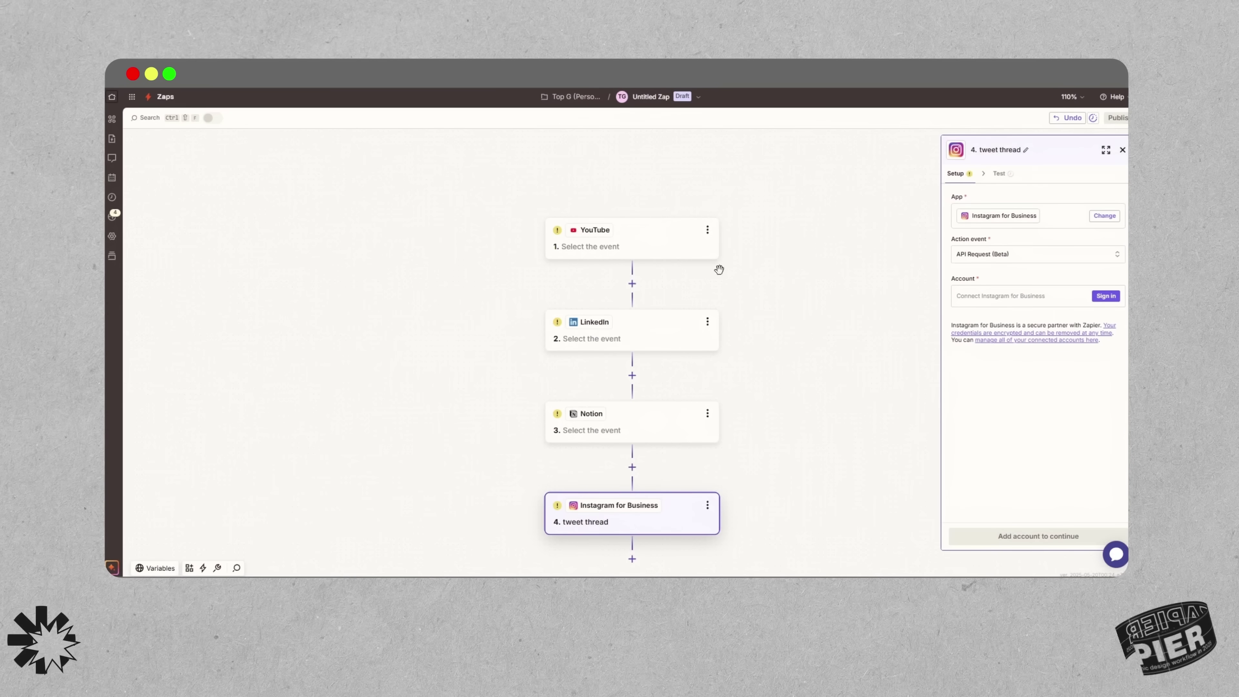
{"action": "left_click", "coordinate": [620, 247]}
{"action": "left_click", "coordinate": [993, 261]}
{"action": "left_click", "coordinate": [796, 300]}
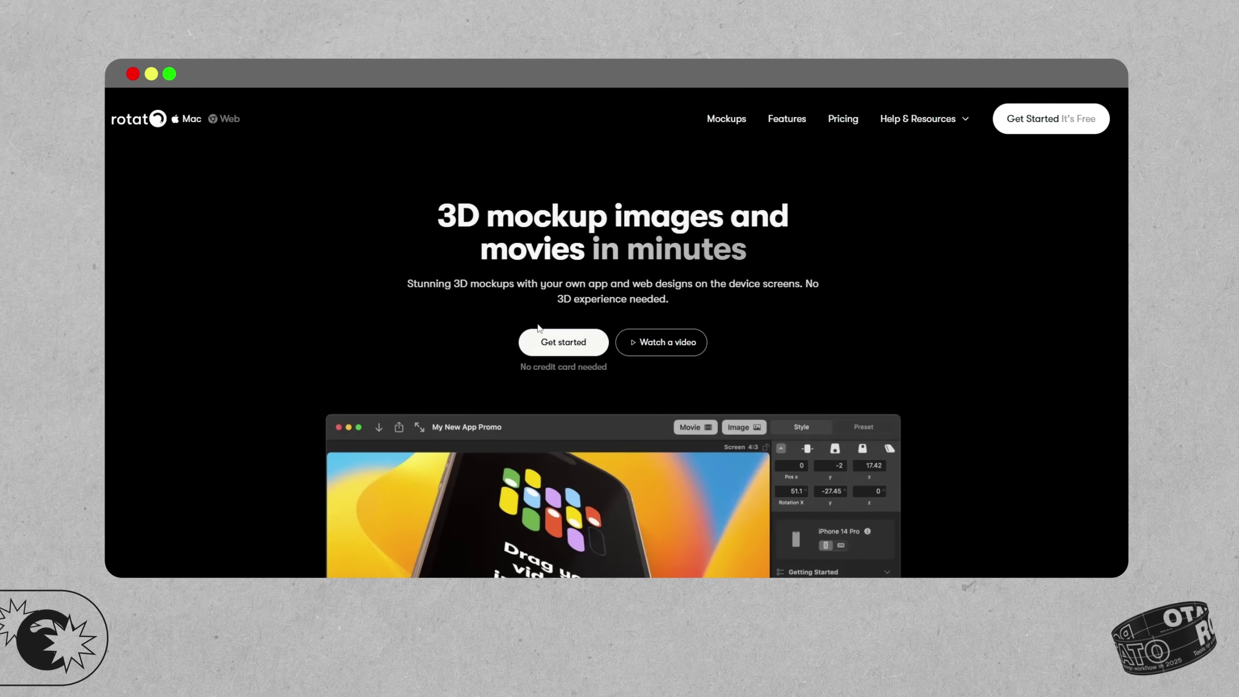
Highlight the Rotato headline, then scroll down through the homepage sections
{"action": "left_click_drag", "start_coordinate": [431, 222], "coordinate": [784, 254]}
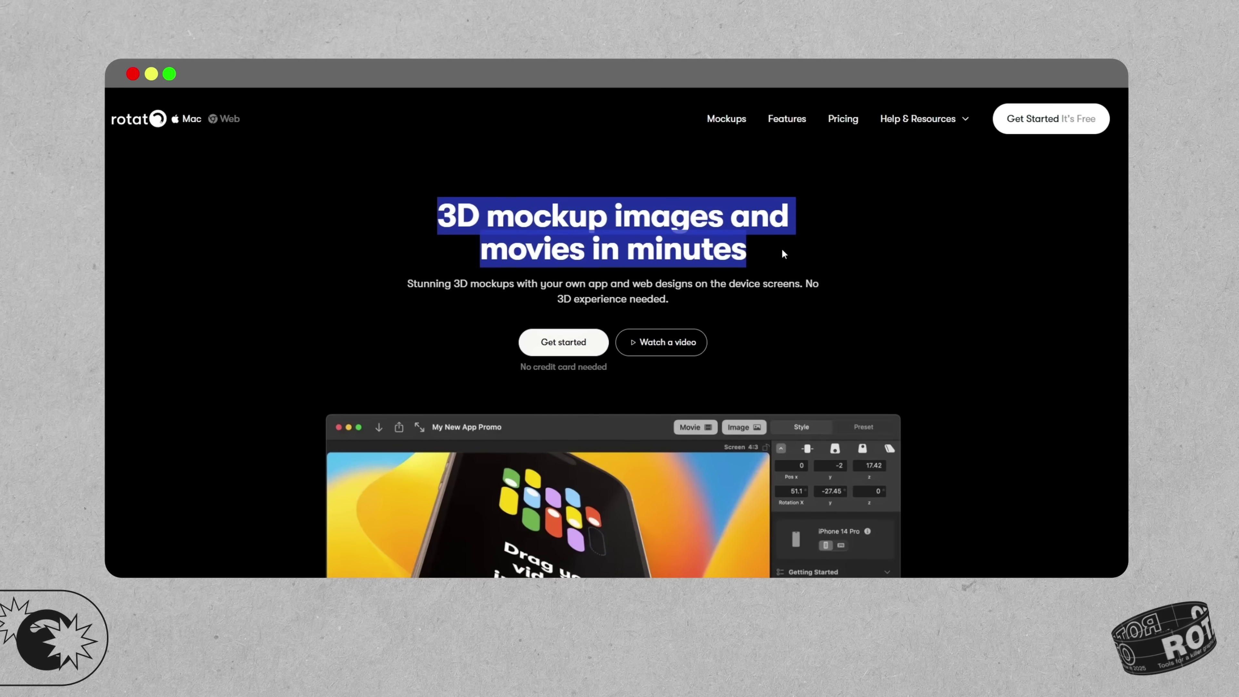
{"action": "left_click", "coordinate": [756, 337]}
{"action": "scroll", "coordinate": [754, 306], "scroll_direction": "down", "scroll_amount": 10}
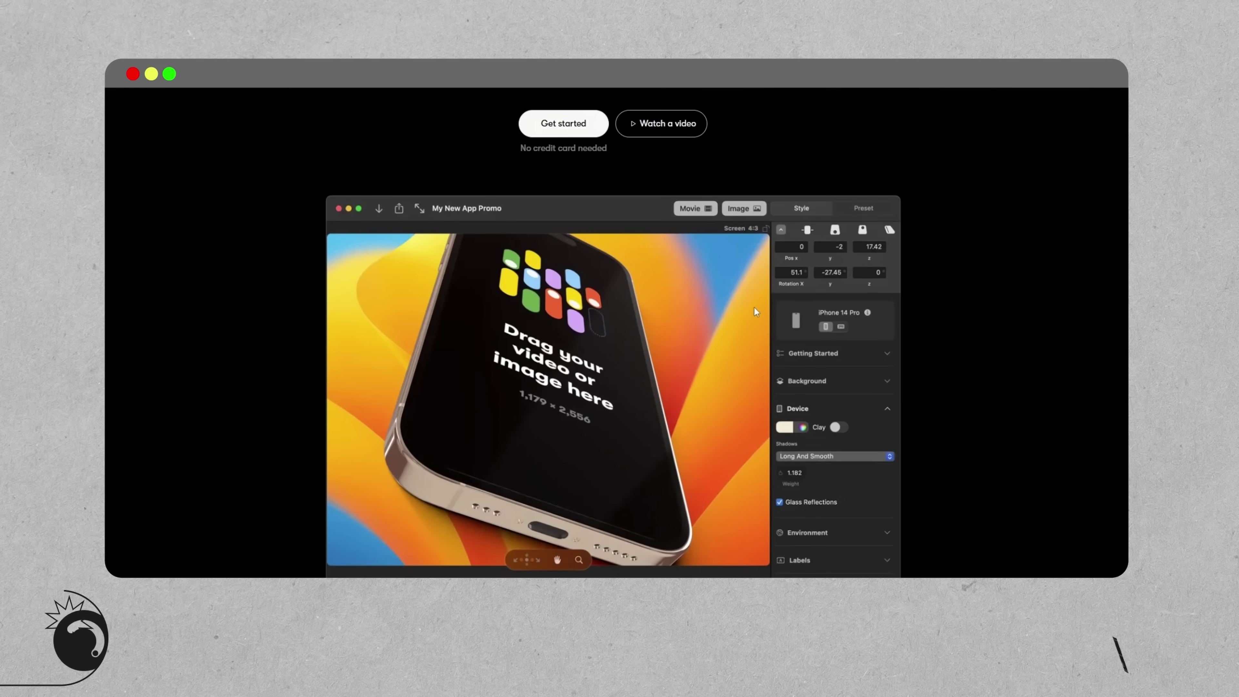
{"action": "scroll", "coordinate": [708, 307], "scroll_direction": "down", "scroll_amount": 4}
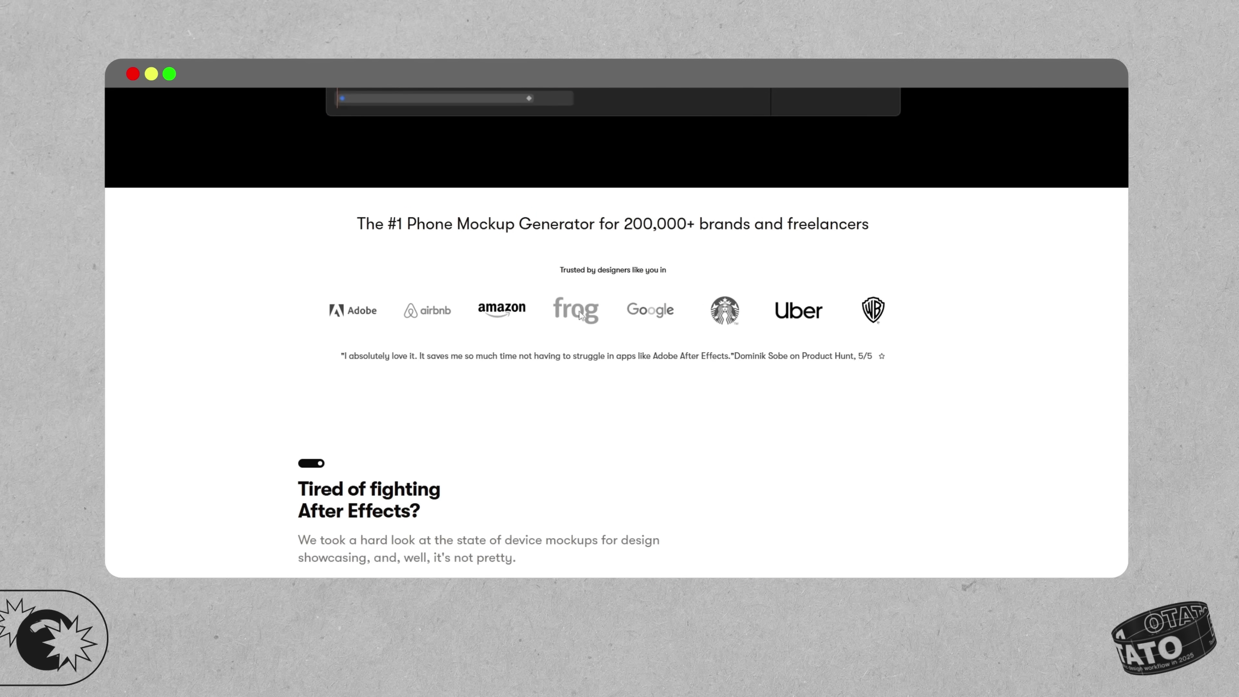
{"action": "scroll", "coordinate": [595, 323], "scroll_direction": "down", "scroll_amount": 6}
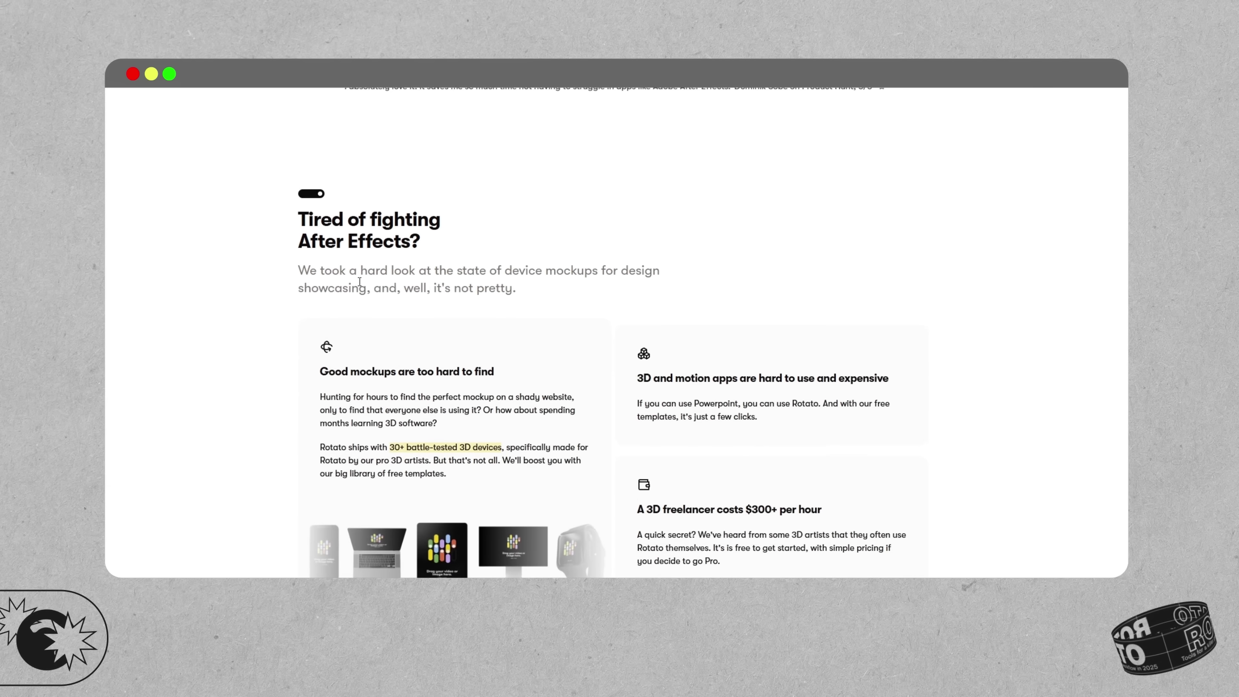
{"action": "scroll", "coordinate": [381, 283], "scroll_direction": "down", "scroll_amount": 4}
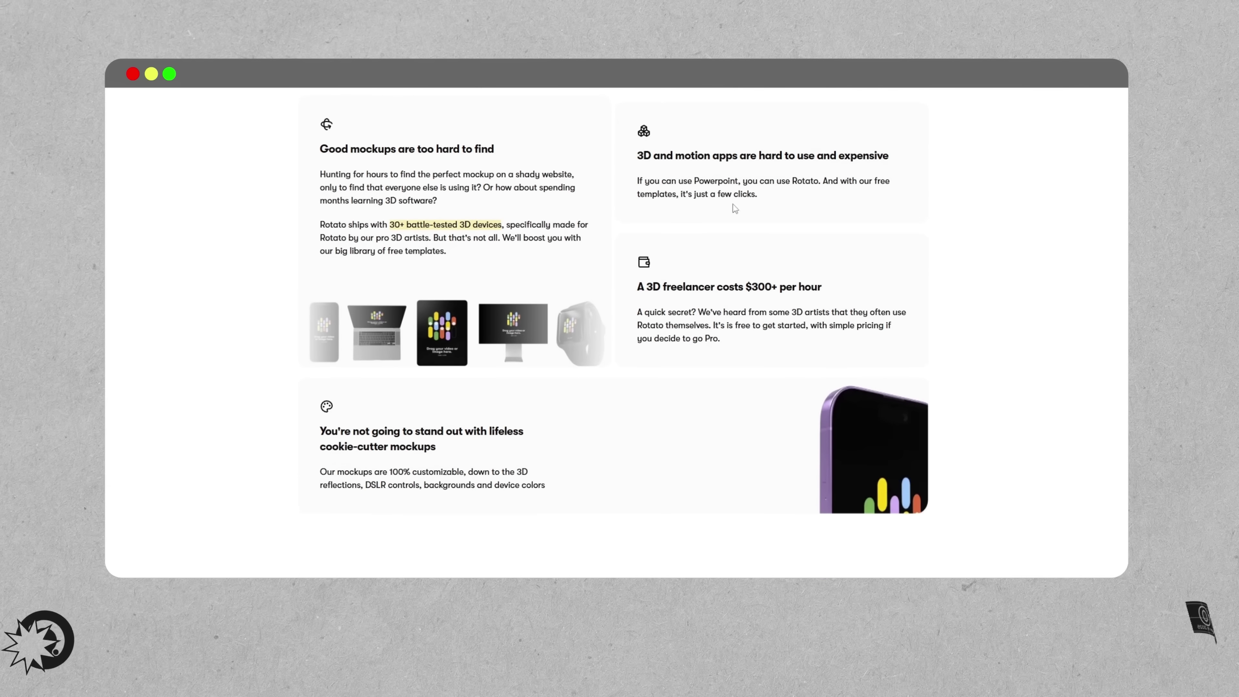
{"action": "scroll", "coordinate": [424, 429], "scroll_direction": "down", "scroll_amount": 10}
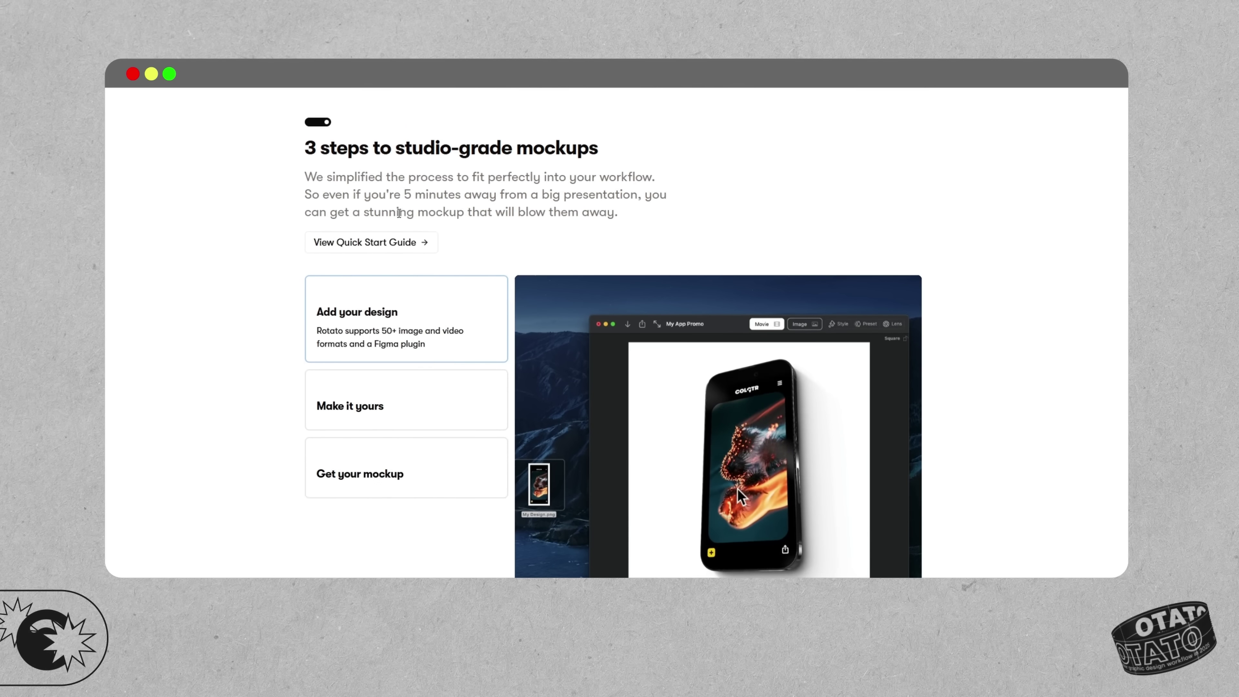
{"action": "scroll", "coordinate": [611, 235], "scroll_direction": "down", "scroll_amount": 1}
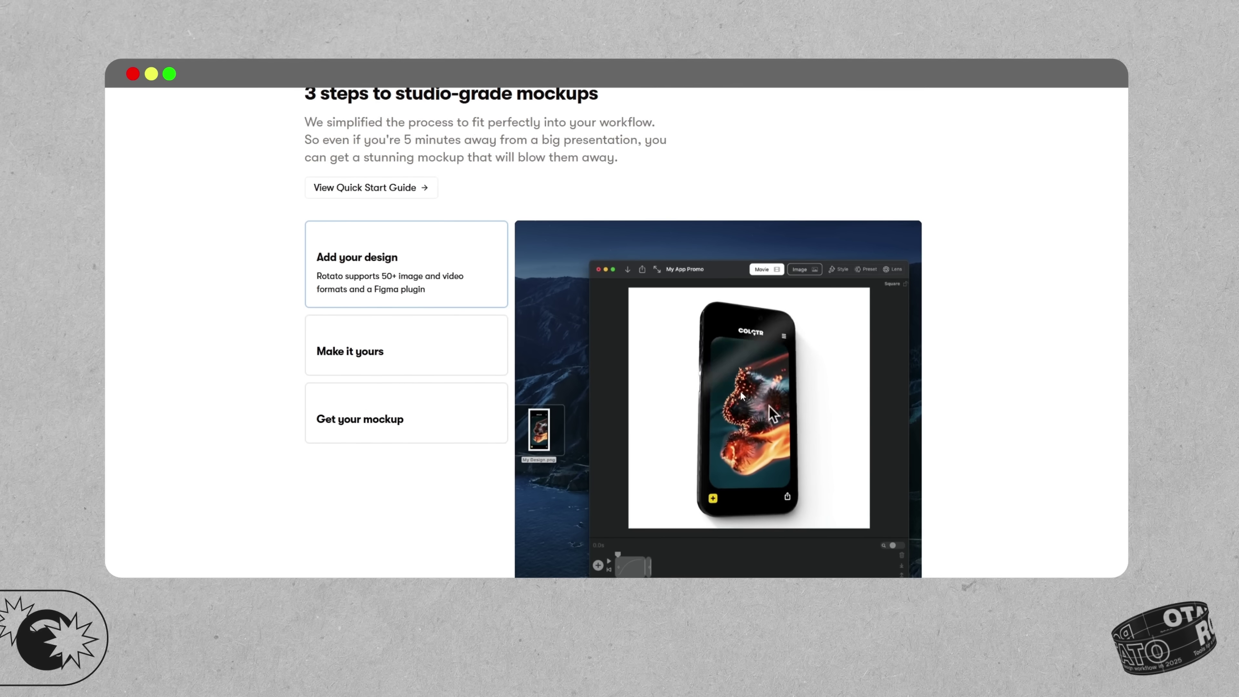
Reveal the 'Make it yours' and 'Get your mockup' demos, then open View all templates
{"action": "left_click", "coordinate": [410, 344]}
{"action": "scroll", "coordinate": [429, 342], "scroll_direction": "down", "scroll_amount": 1}
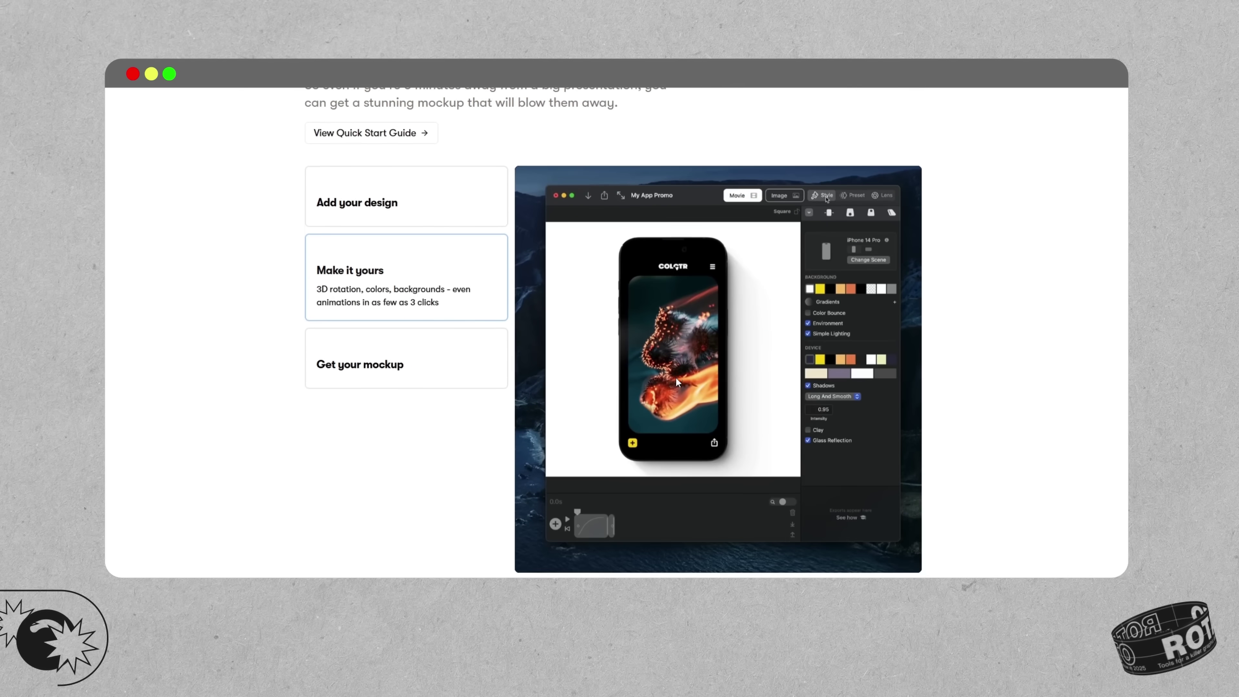
{"action": "left_click", "coordinate": [385, 364]}
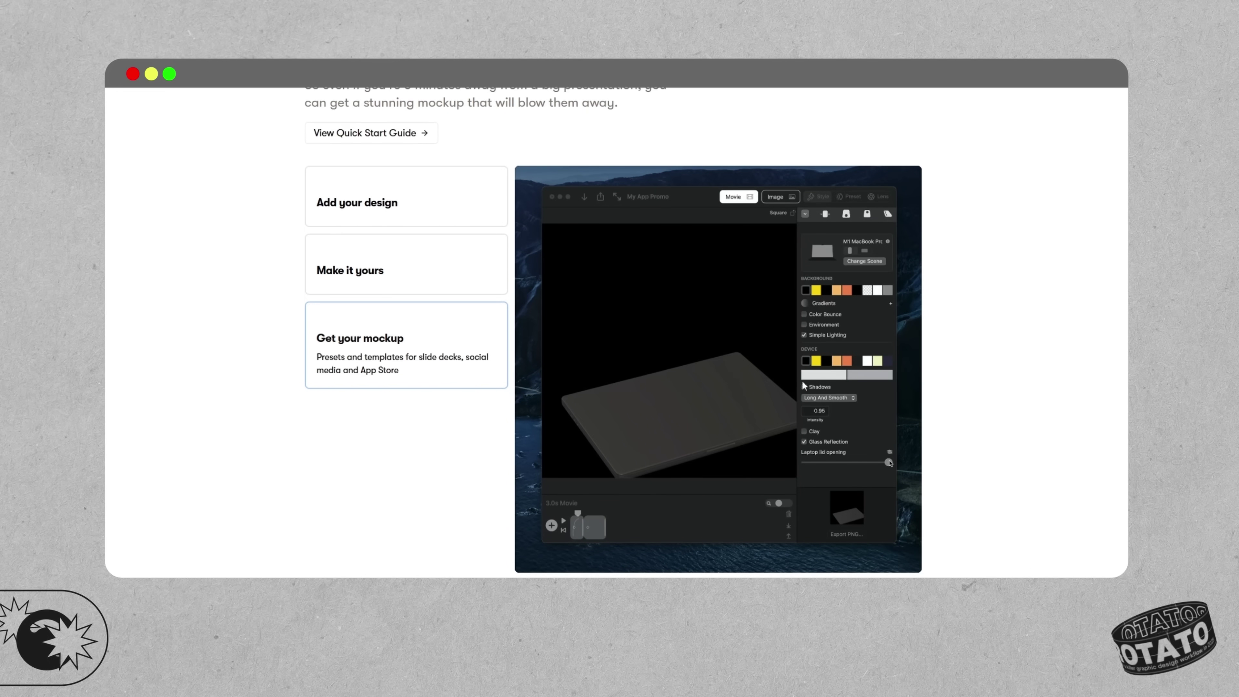
{"action": "scroll", "coordinate": [928, 352], "scroll_direction": "down", "scroll_amount": 5}
{"action": "scroll", "coordinate": [928, 352], "scroll_direction": "down", "scroll_amount": 5}
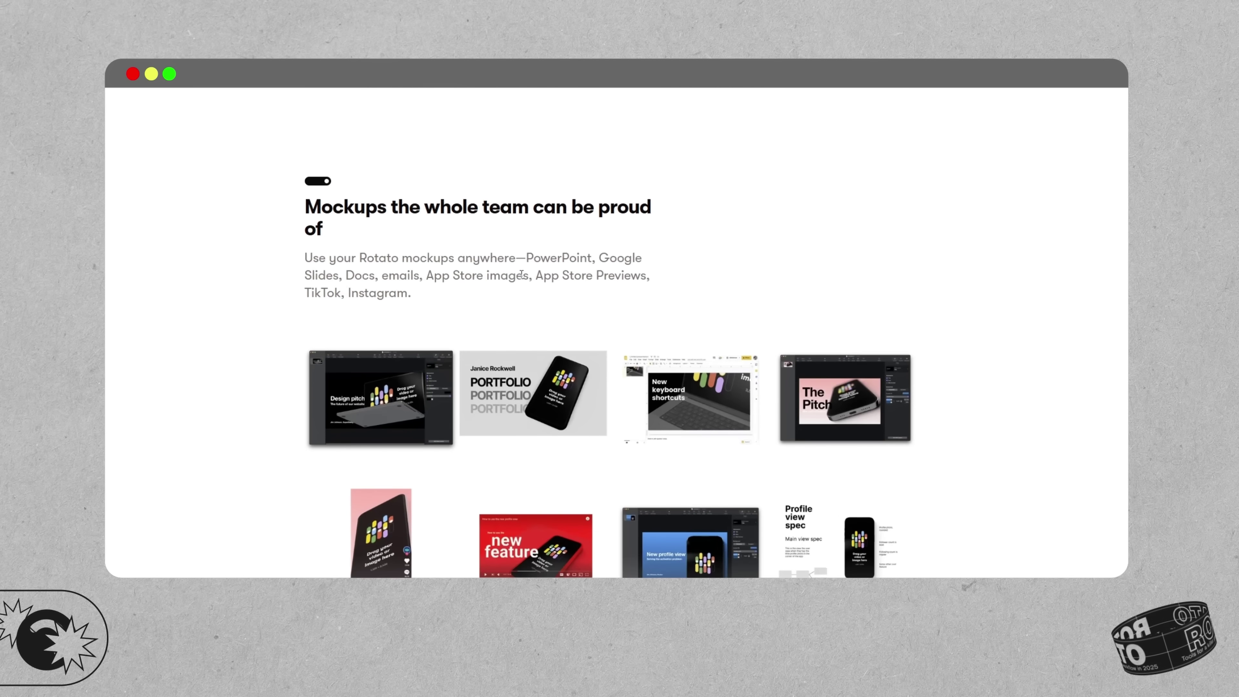
{"action": "scroll", "coordinate": [453, 252], "scroll_direction": "down", "scroll_amount": 8}
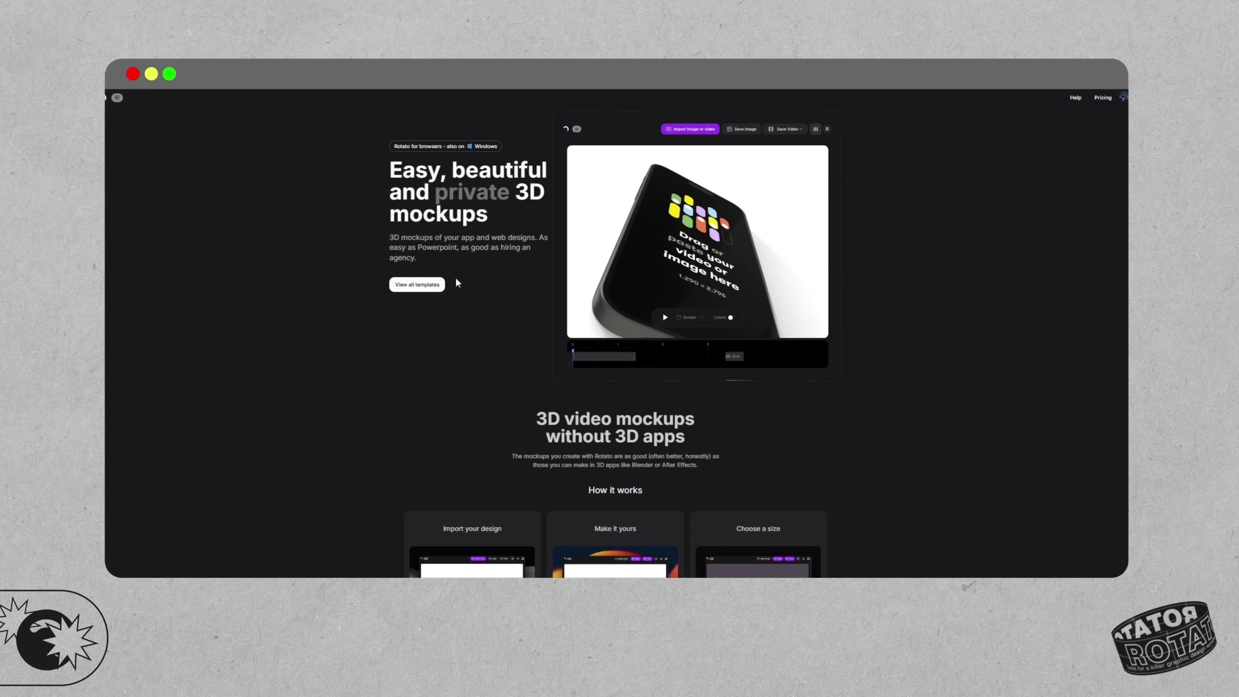
{"action": "scroll", "coordinate": [457, 283], "scroll_direction": "down", "scroll_amount": 5}
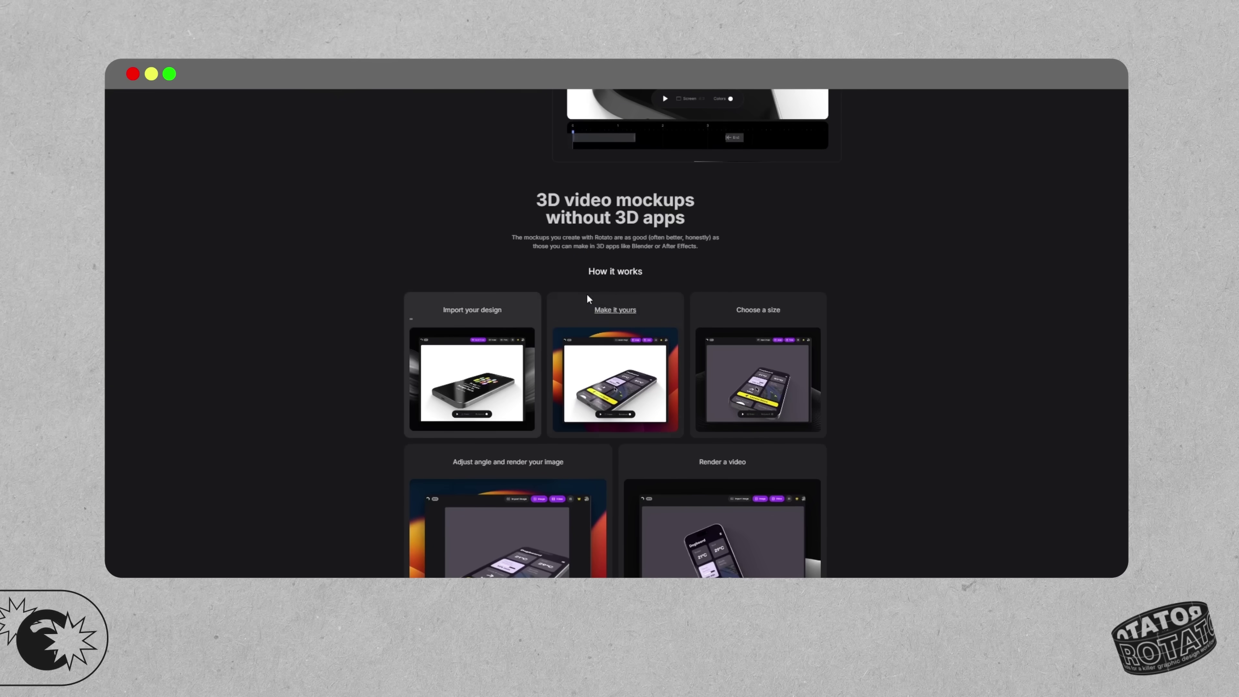
{"action": "left_click_drag", "start_coordinate": [588, 272], "coordinate": [628, 267]}
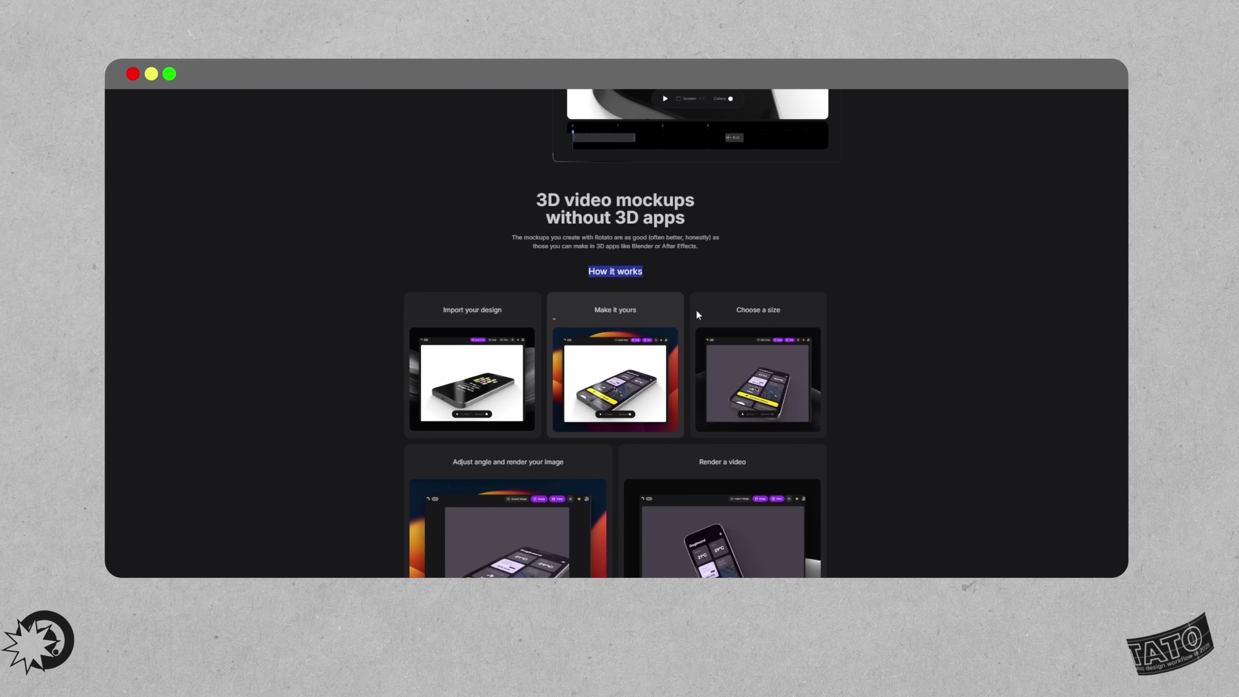
{"action": "scroll", "coordinate": [733, 306], "scroll_direction": "up", "scroll_amount": 5}
{"action": "left_click", "coordinate": [418, 284]}
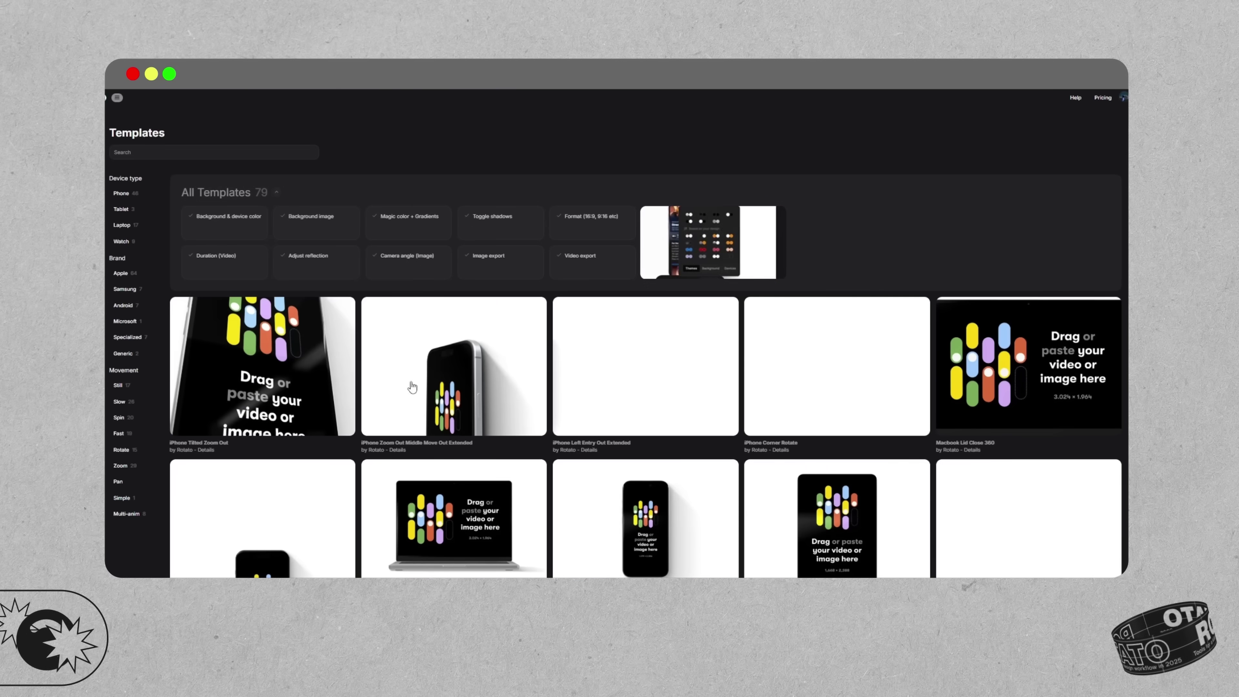
Filter templates to Tablet, open the bezelless tablet template, and load the poster image
{"action": "scroll", "coordinate": [455, 351], "scroll_direction": "down", "scroll_amount": 6}
{"action": "scroll", "coordinate": [455, 351], "scroll_direction": "up", "scroll_amount": 7}
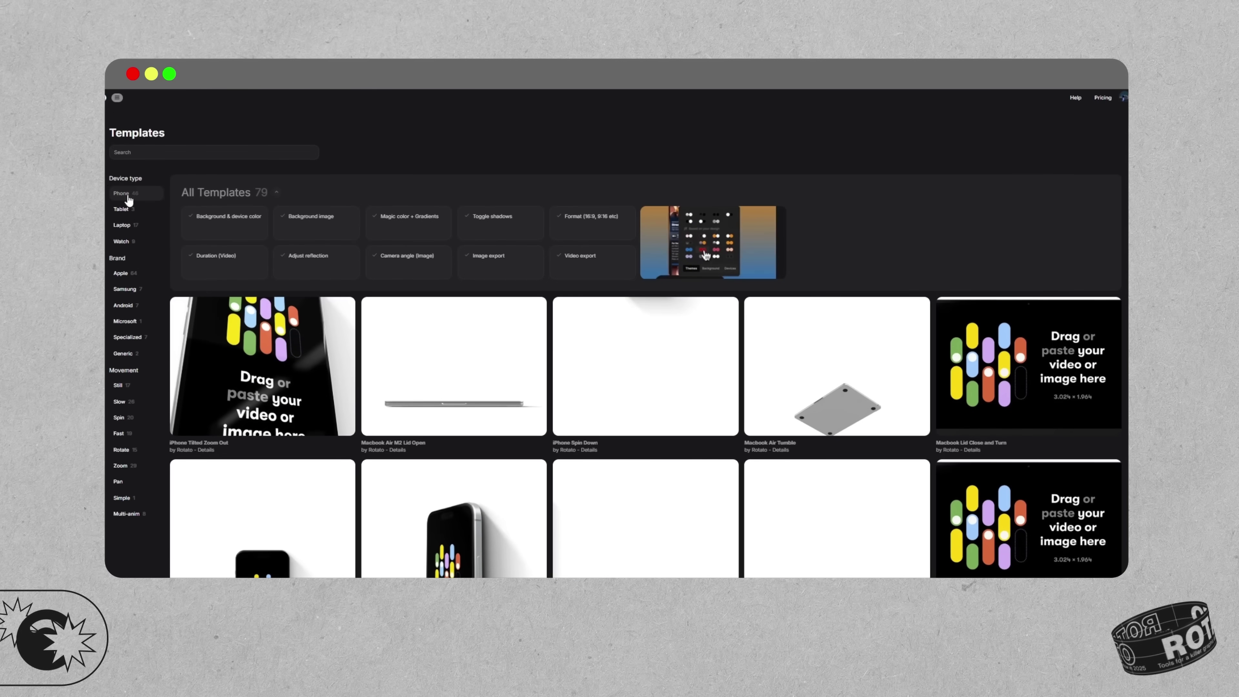
{"action": "left_click", "coordinate": [122, 208]}
{"action": "left_click", "coordinate": [404, 346]}
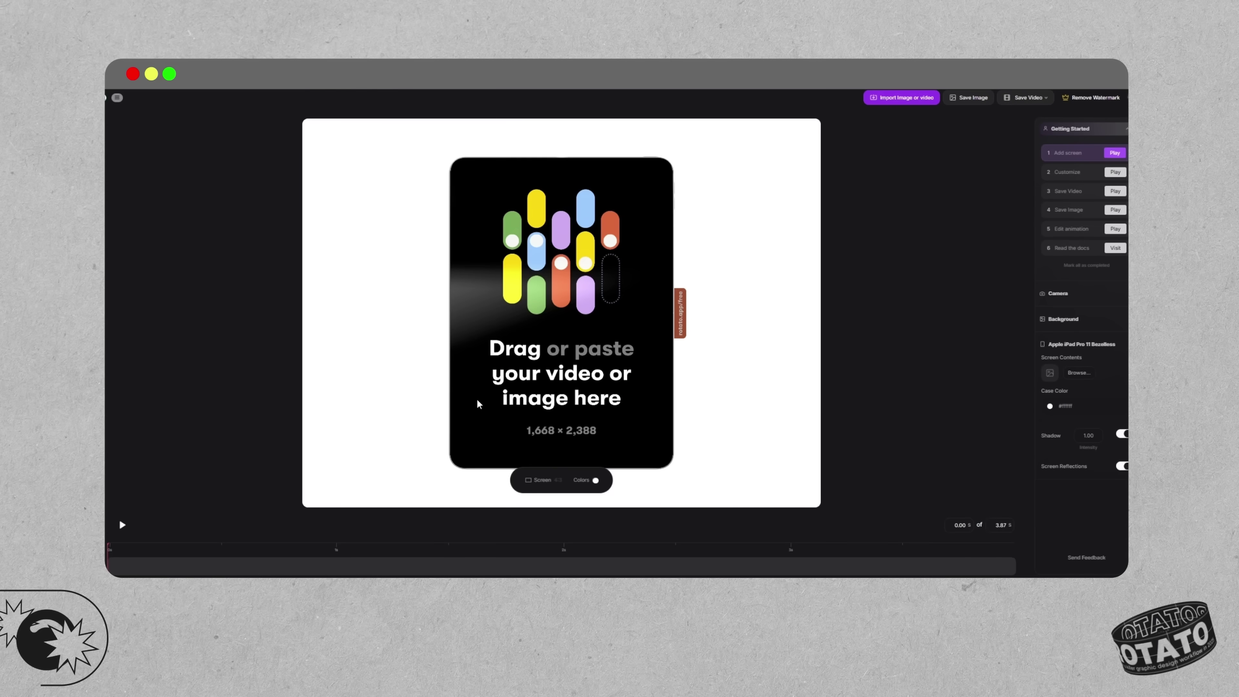
{"action": "left_click", "coordinate": [640, 337]}
{"action": "left_click", "coordinate": [228, 271]}
{"action": "left_click", "coordinate": [348, 312]}
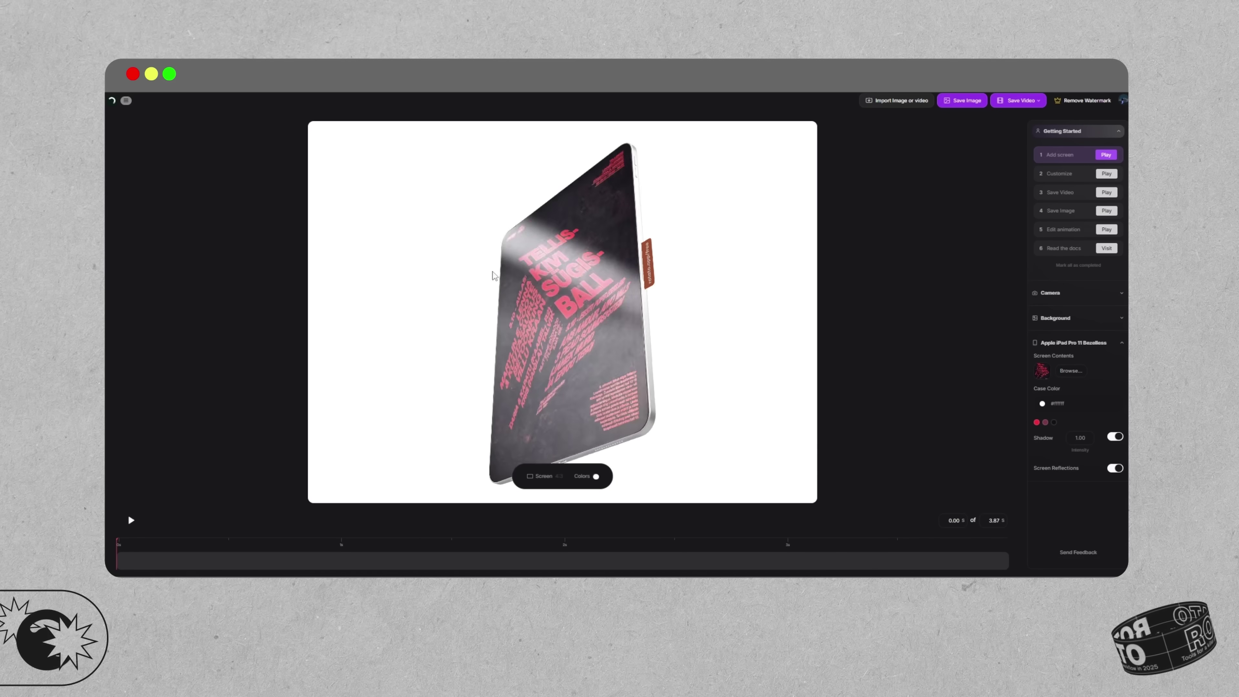
Toggle the shadow, spin the tablet, and settle on a maroon case colour
{"action": "left_click", "coordinate": [1112, 439]}
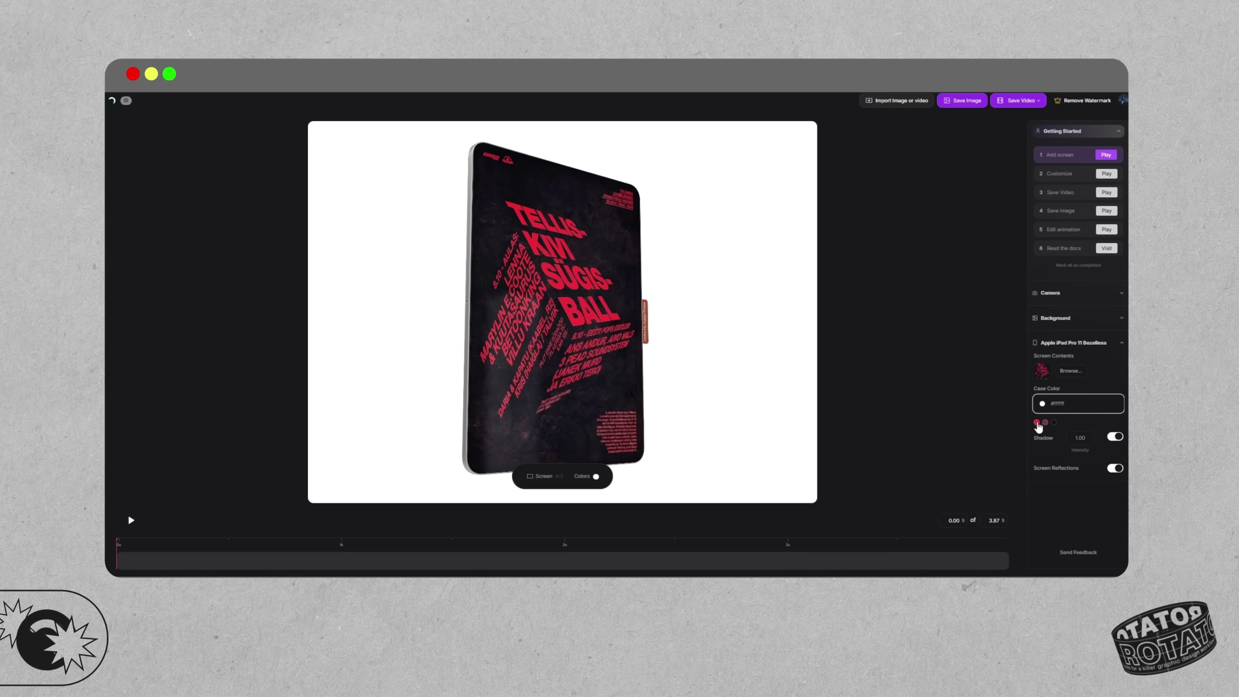
{"action": "left_click", "coordinate": [1038, 423]}
{"action": "left_click_drag", "start_coordinate": [627, 358], "coordinate": [242, 337]}
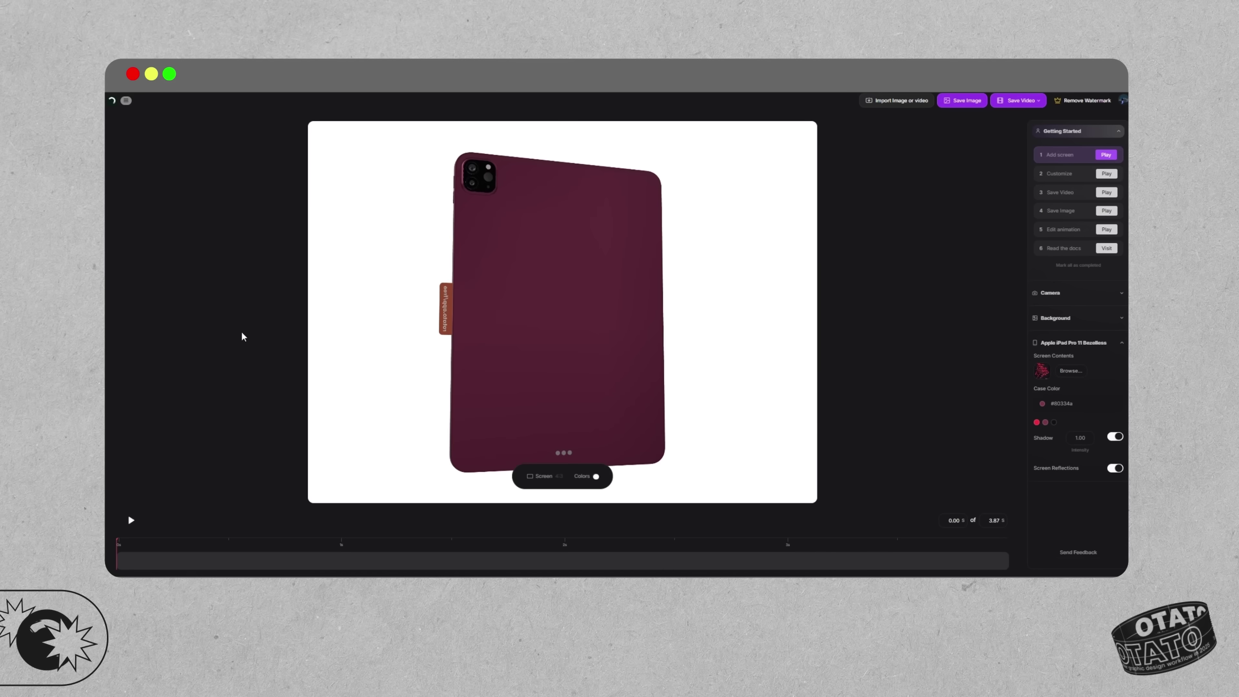
{"action": "left_click", "coordinate": [1053, 423]}
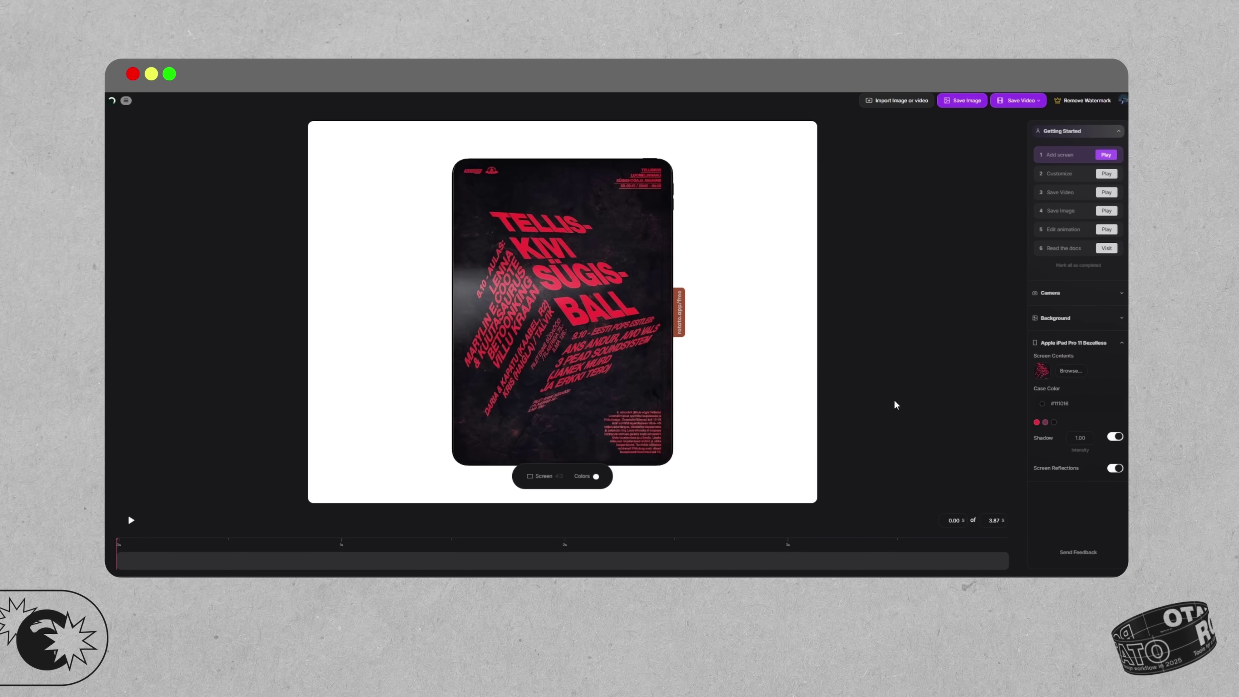
{"action": "left_click", "coordinate": [1045, 423]}
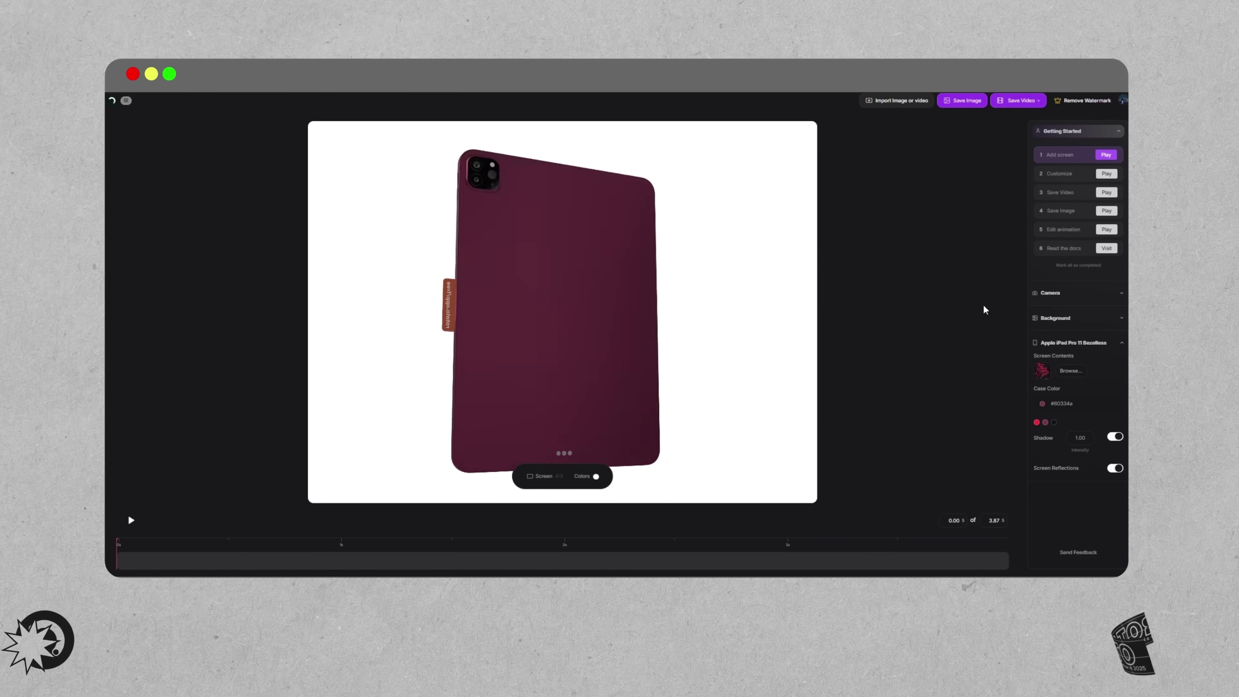
Give the background maroon from image colours, trying transparent before returning to solid
{"action": "left_click", "coordinate": [1096, 318]}
{"action": "left_click", "coordinate": [1038, 386]}
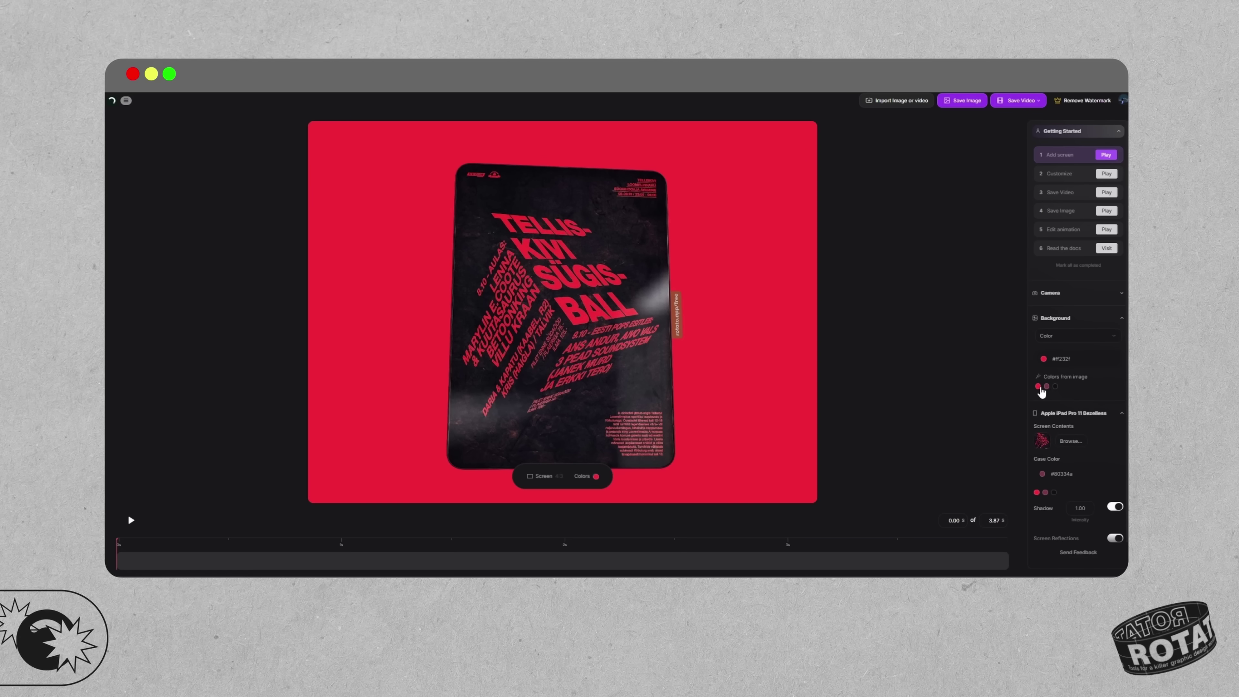
{"action": "left_click", "coordinate": [1055, 386]}
{"action": "left_click", "coordinate": [1047, 386]}
{"action": "left_click", "coordinate": [1077, 337]}
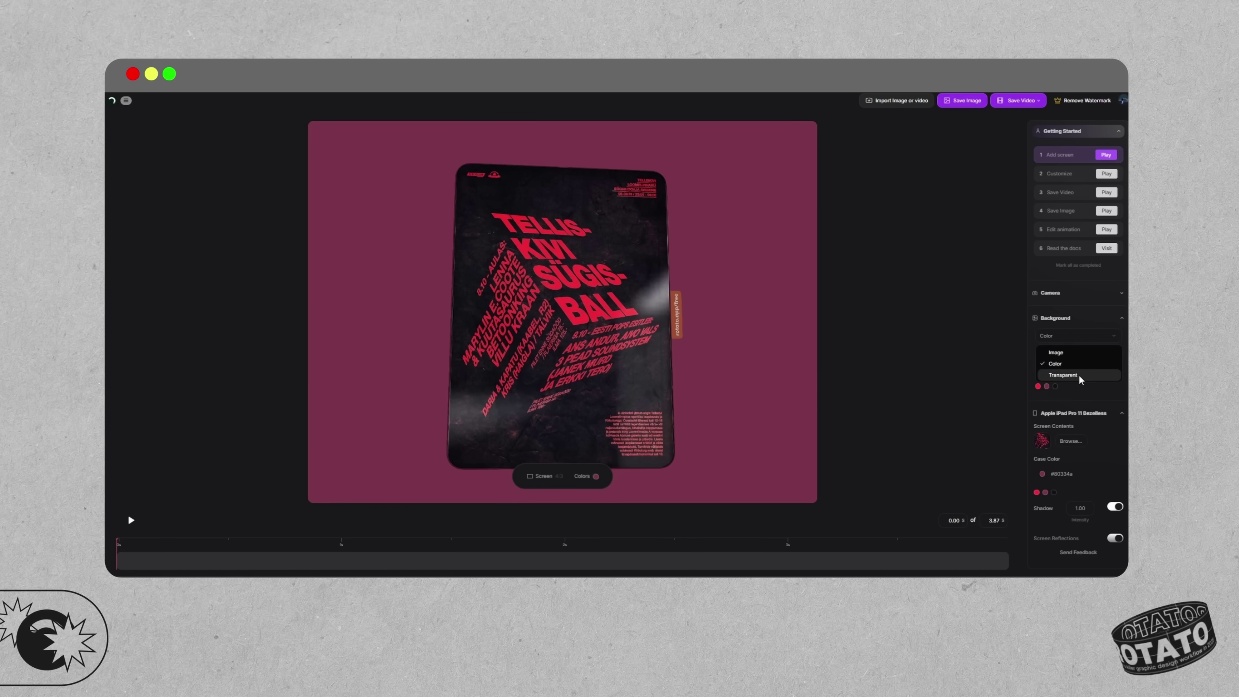
{"action": "left_click", "coordinate": [1054, 373]}
{"action": "left_click", "coordinate": [1083, 336]}
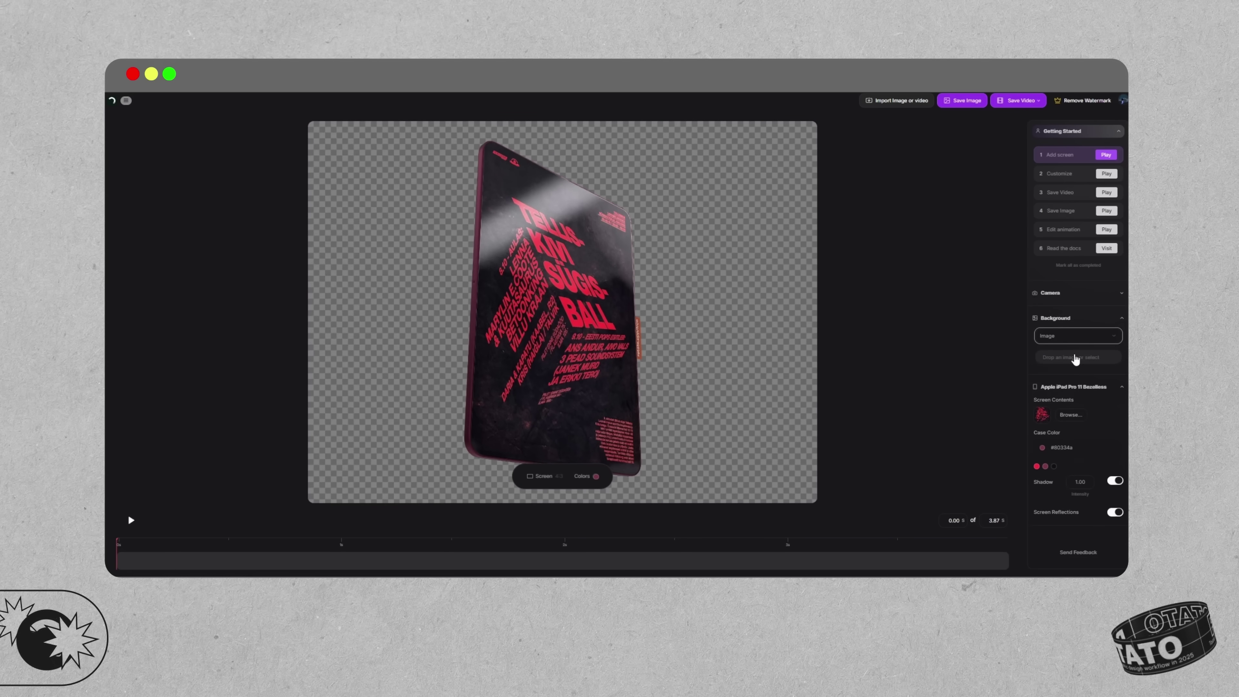
{"action": "left_click", "coordinate": [1063, 363]}
{"action": "key", "text": "Up"}
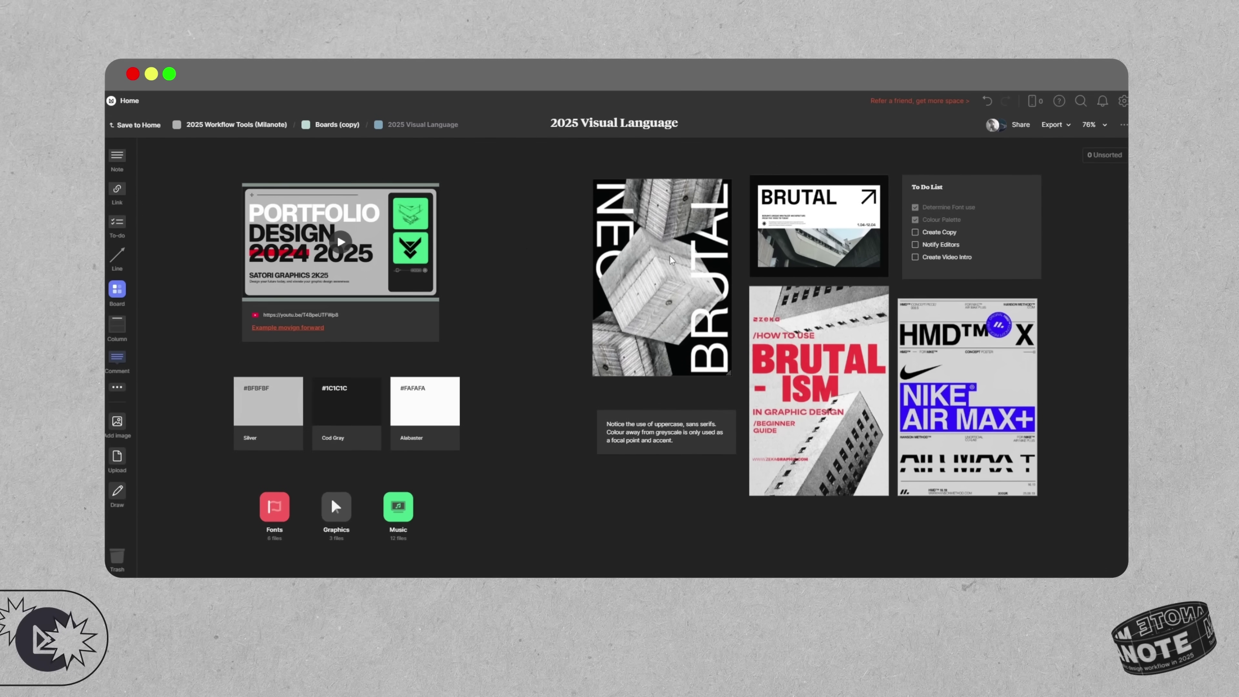
Play the embedded portfolio video on the board, then pause it
{"action": "scroll", "coordinate": [666, 255], "scroll_direction": "up", "scroll_amount": 3}
{"action": "scroll", "coordinate": [664, 254], "scroll_direction": "down", "scroll_amount": 3}
{"action": "left_click", "coordinate": [654, 288]}
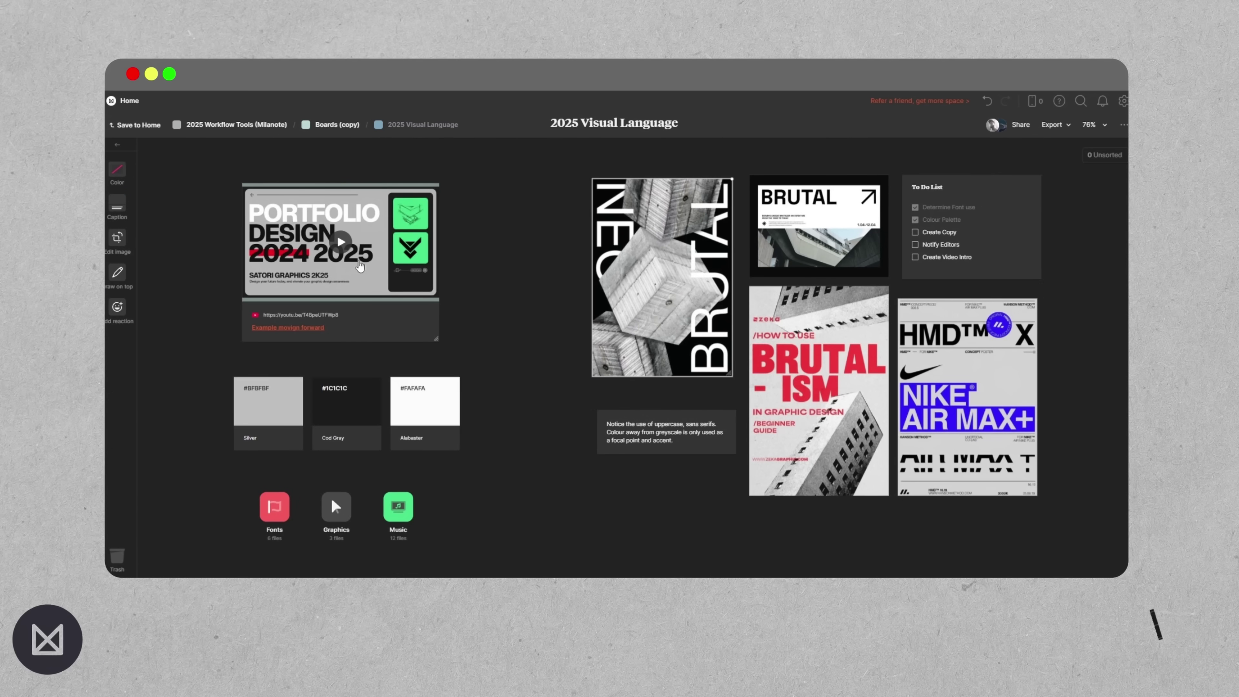
{"action": "left_click", "coordinate": [321, 283]}
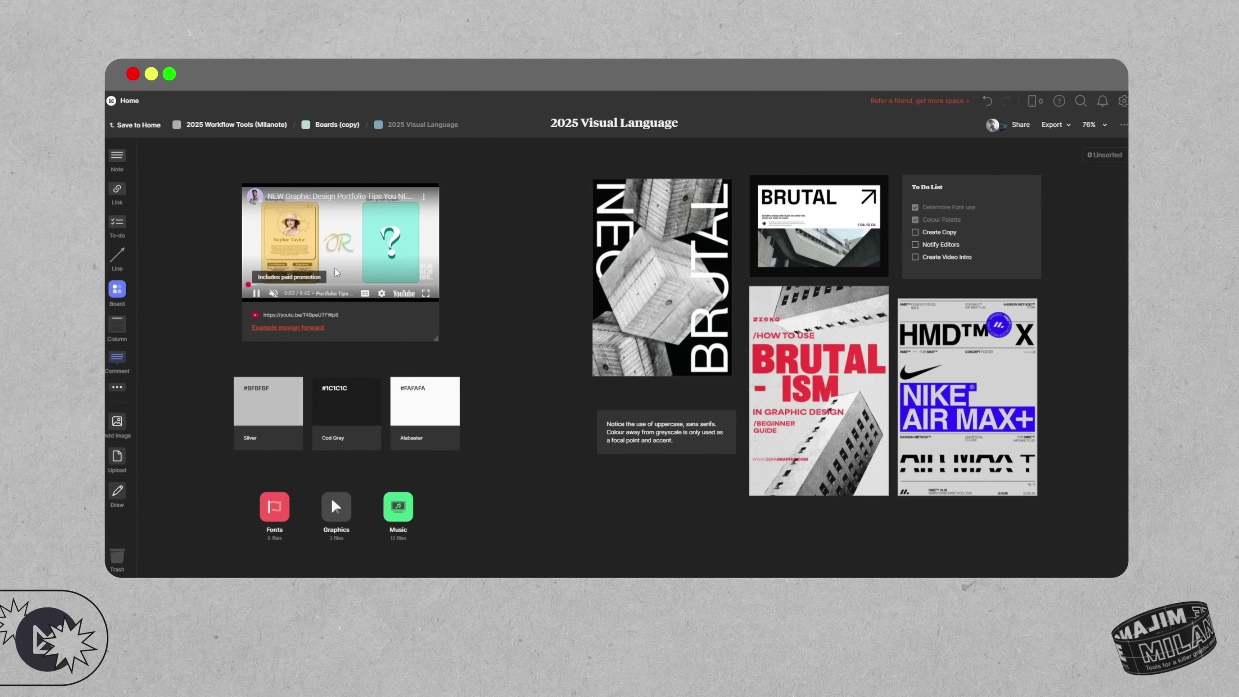
{"action": "key", "text": "space"}
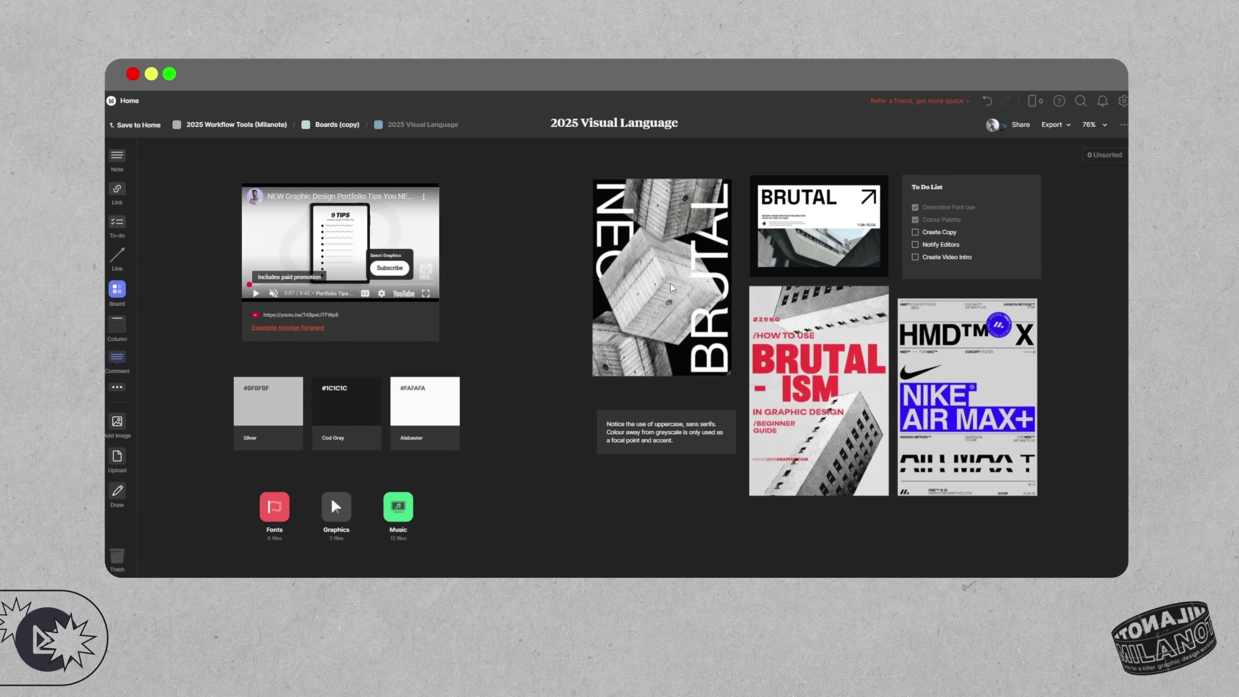
Enlarge the NEO BRUTAL poster, save a copy, close the viewer, and open Add image
{"action": "double_click", "coordinate": [671, 287]}
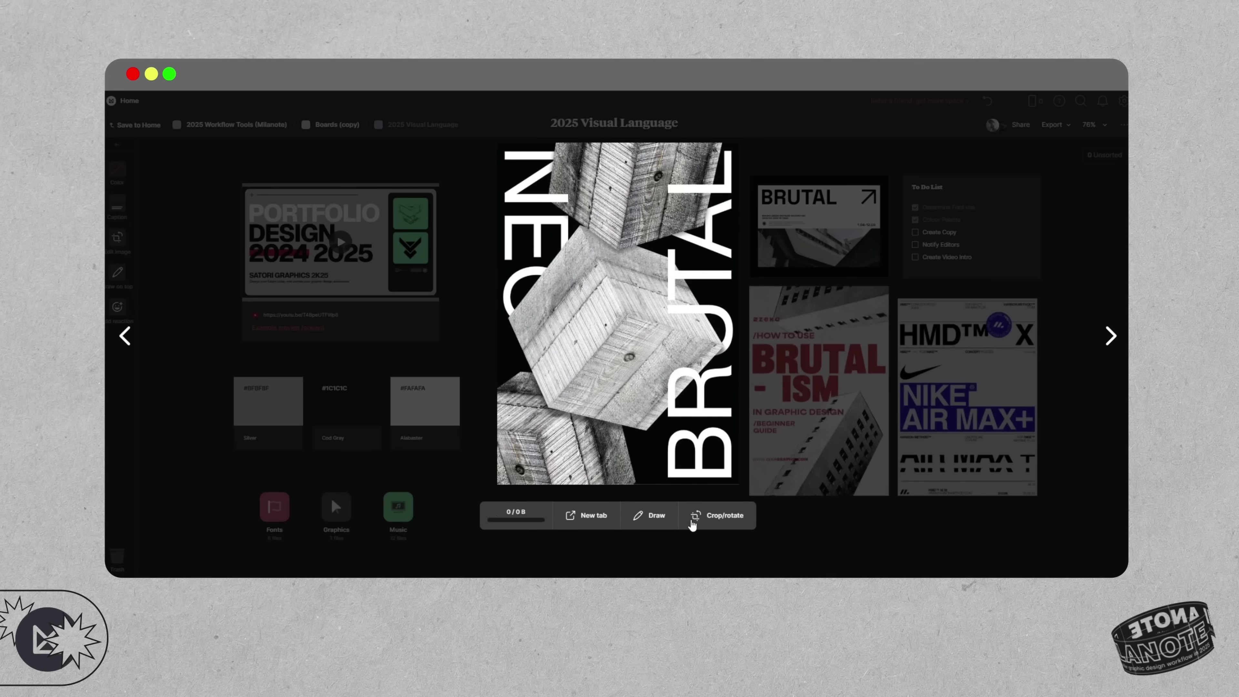
{"action": "left_click", "coordinate": [518, 517]}
{"action": "left_click", "coordinate": [532, 315]}
{"action": "left_click", "coordinate": [491, 340]}
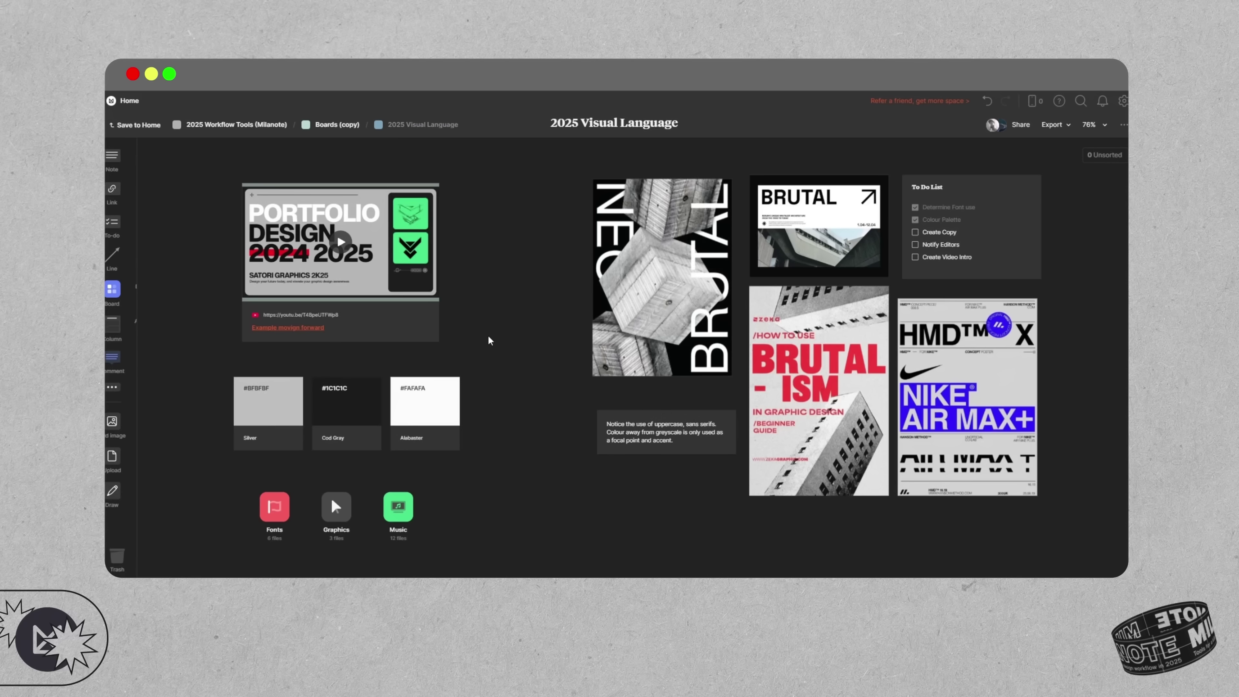
{"action": "left_click", "coordinate": [117, 421]}
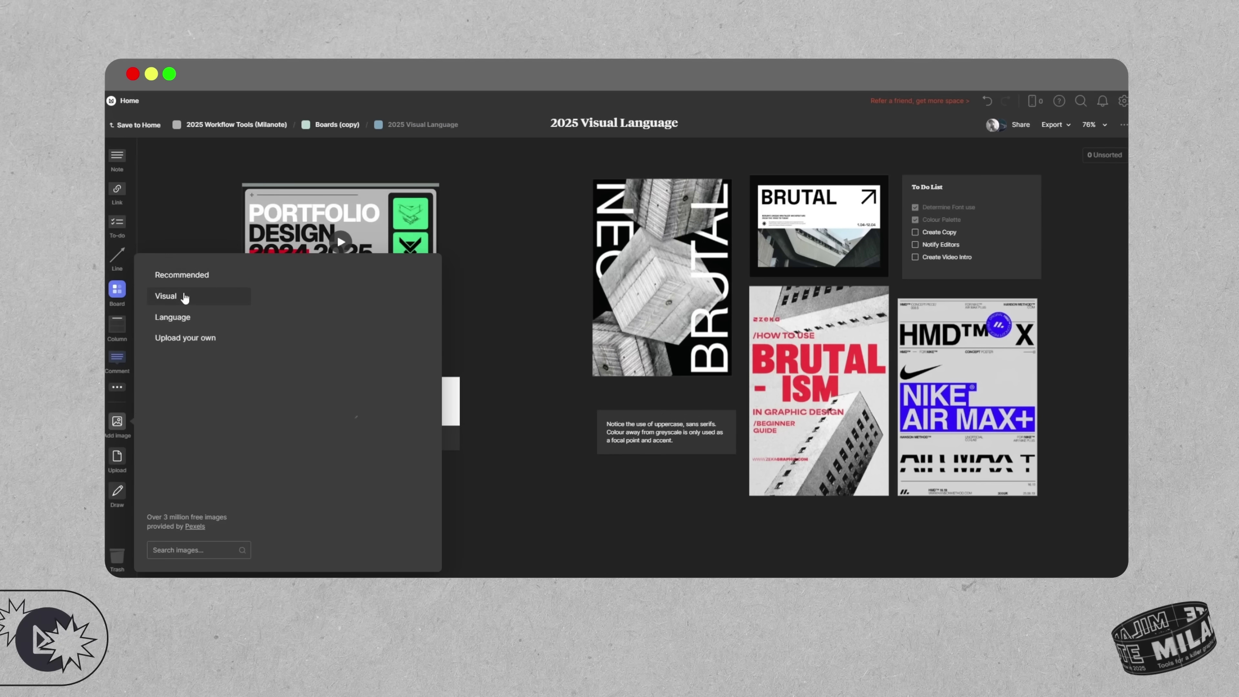
Upload the dark red poster from the computer and drag it left of NEO BRUTAL
{"action": "left_click", "coordinate": [185, 338]}
{"action": "left_click", "coordinate": [346, 434]}
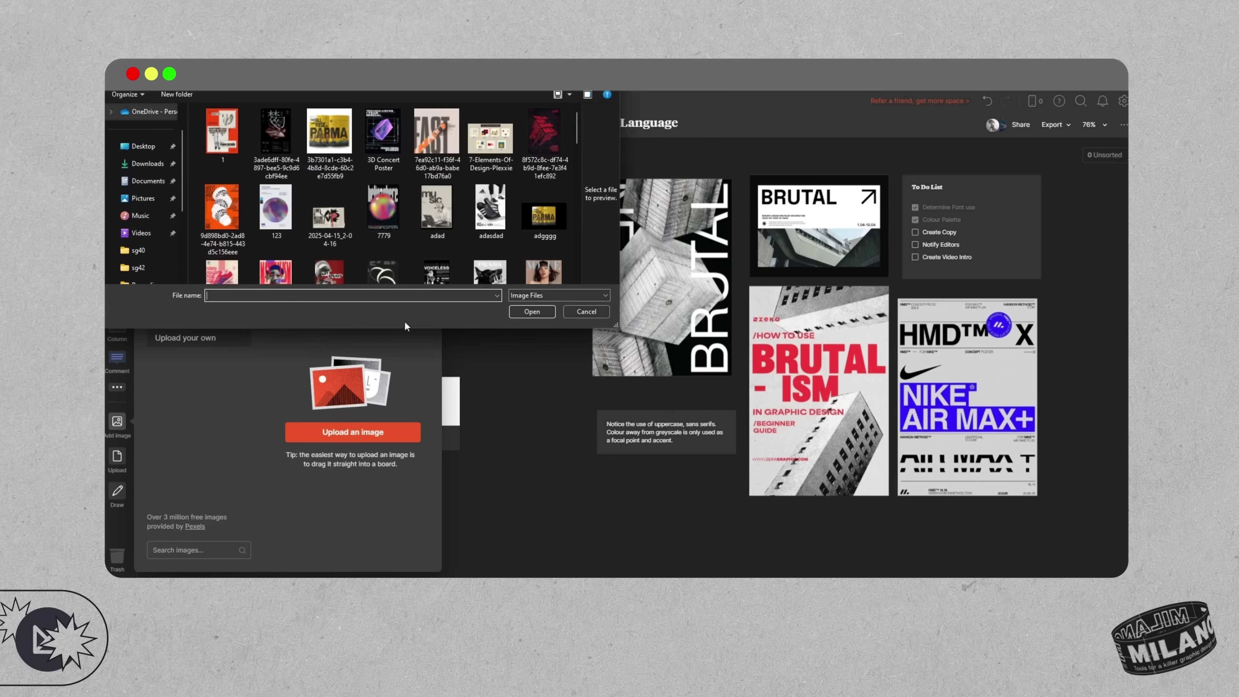
{"action": "double_click", "coordinate": [532, 143]}
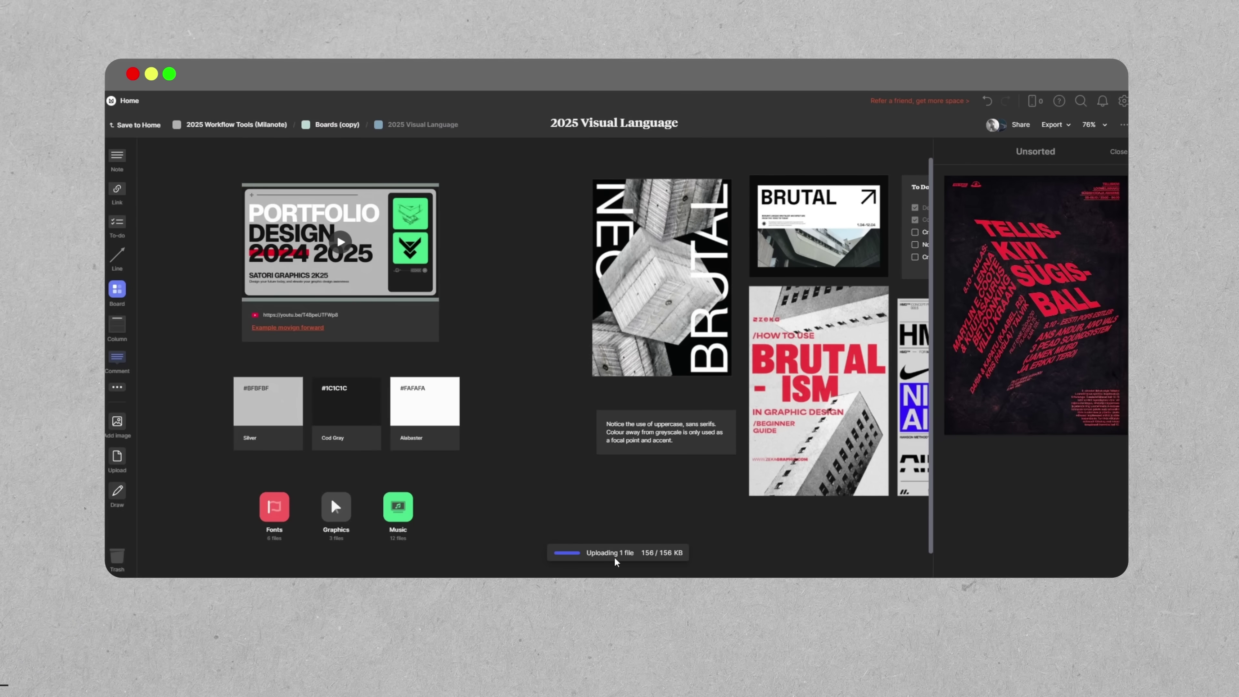
{"action": "left_click_drag", "start_coordinate": [1031, 295], "coordinate": [534, 302]}
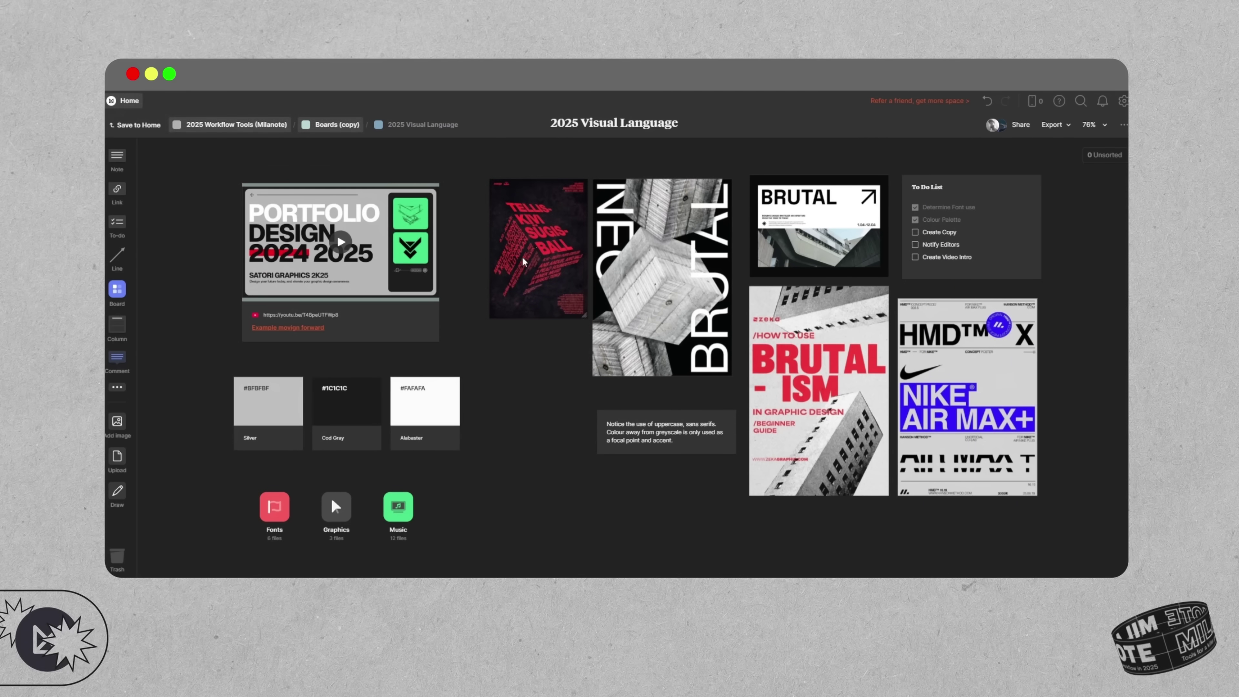
{"action": "left_click", "coordinate": [121, 386]}
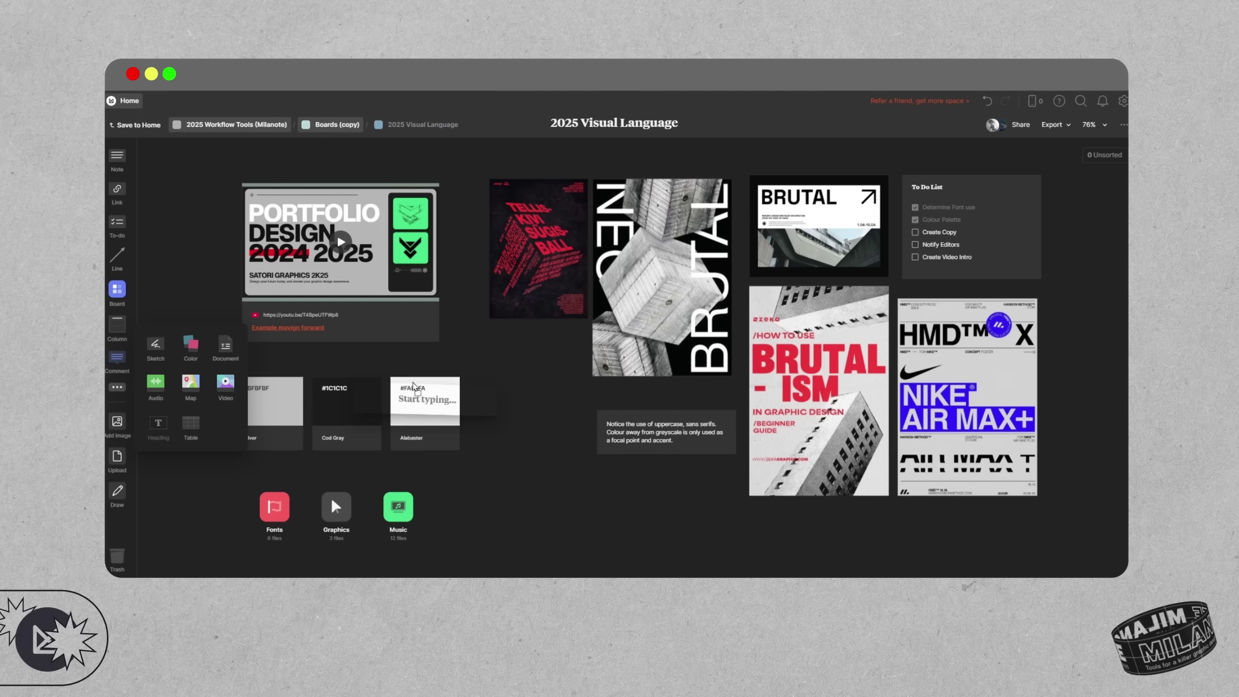
Add a 'Design 1' heading card and place it under the red poster
{"action": "left_click", "coordinate": [158, 390]}
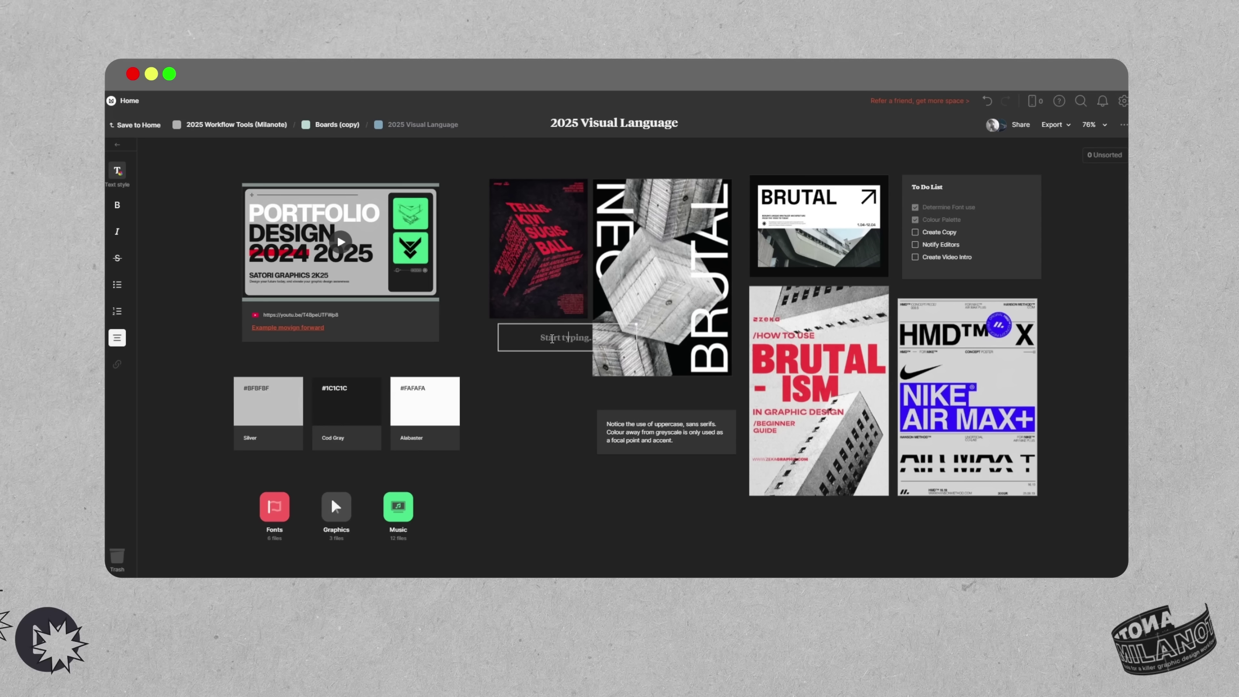
{"action": "left_click", "coordinate": [162, 153]}
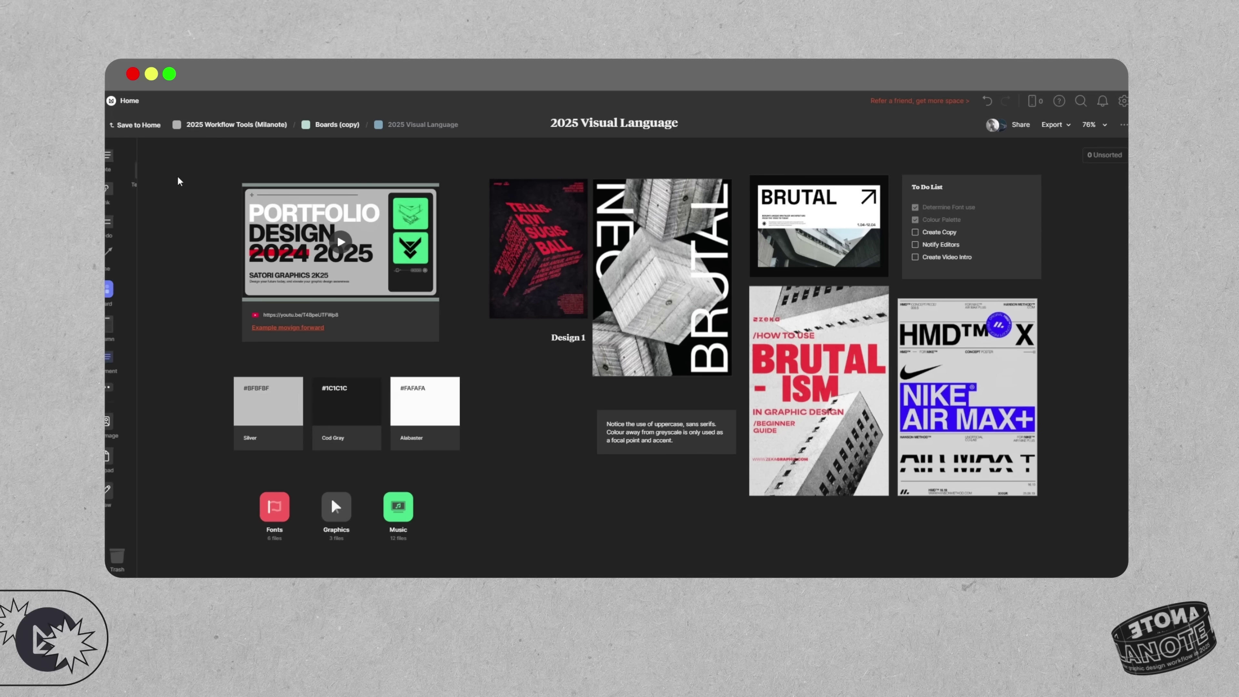
{"action": "left_click_drag", "start_coordinate": [573, 348], "coordinate": [541, 352]}
Draw two arrows pointing at the Music and Fonts boards and save the drawing
{"action": "left_click", "coordinate": [117, 491]}
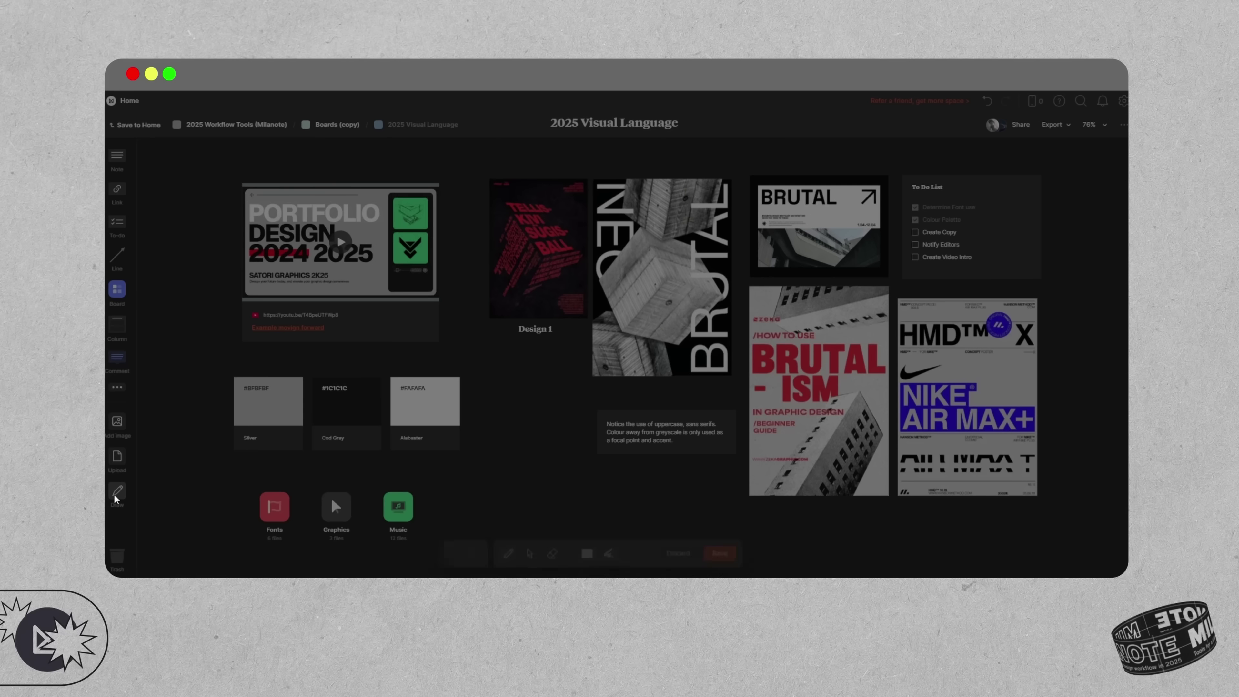
{"action": "mouse_move", "coordinate": [438, 481]}
{"action": "left_mouse_down"}
{"action": "mouse_move", "coordinate": [429, 492]}
{"action": "mouse_move", "coordinate": [472, 473]}
{"action": "left_mouse_up"}
{"action": "left_click_drag", "start_coordinate": [198, 480], "coordinate": [269, 493]}
{"action": "left_click", "coordinate": [710, 549]}
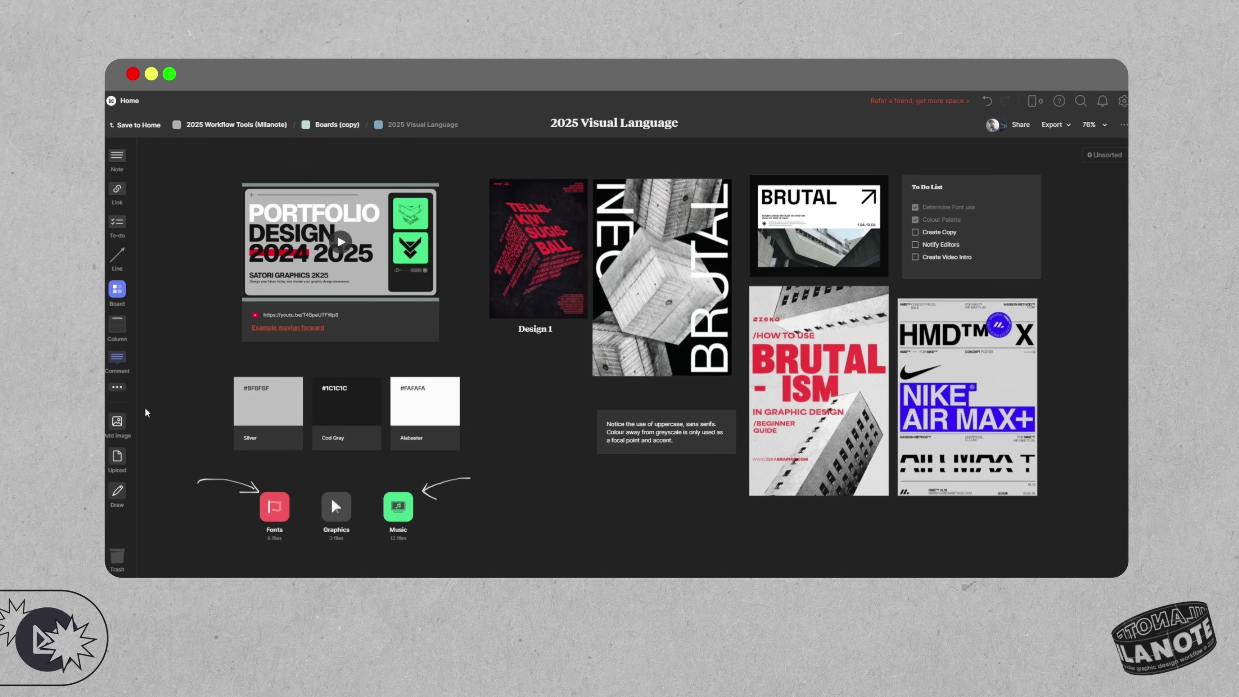
Dismiss the image upload popup, select the BRUTAL-ISM poster, and begin editing the uppercase note
{"action": "left_click", "coordinate": [117, 423]}
{"action": "key", "text": "Escape"}
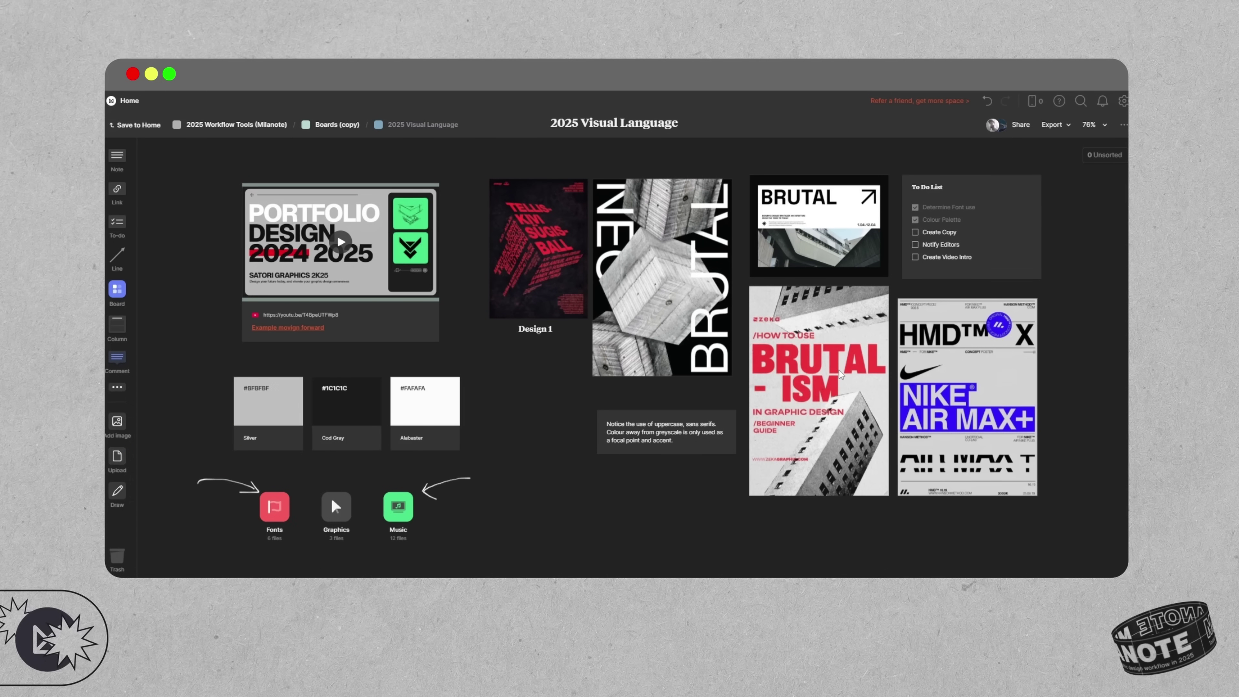
{"action": "left_click", "coordinate": [819, 400]}
{"action": "left_click", "coordinate": [643, 438]}
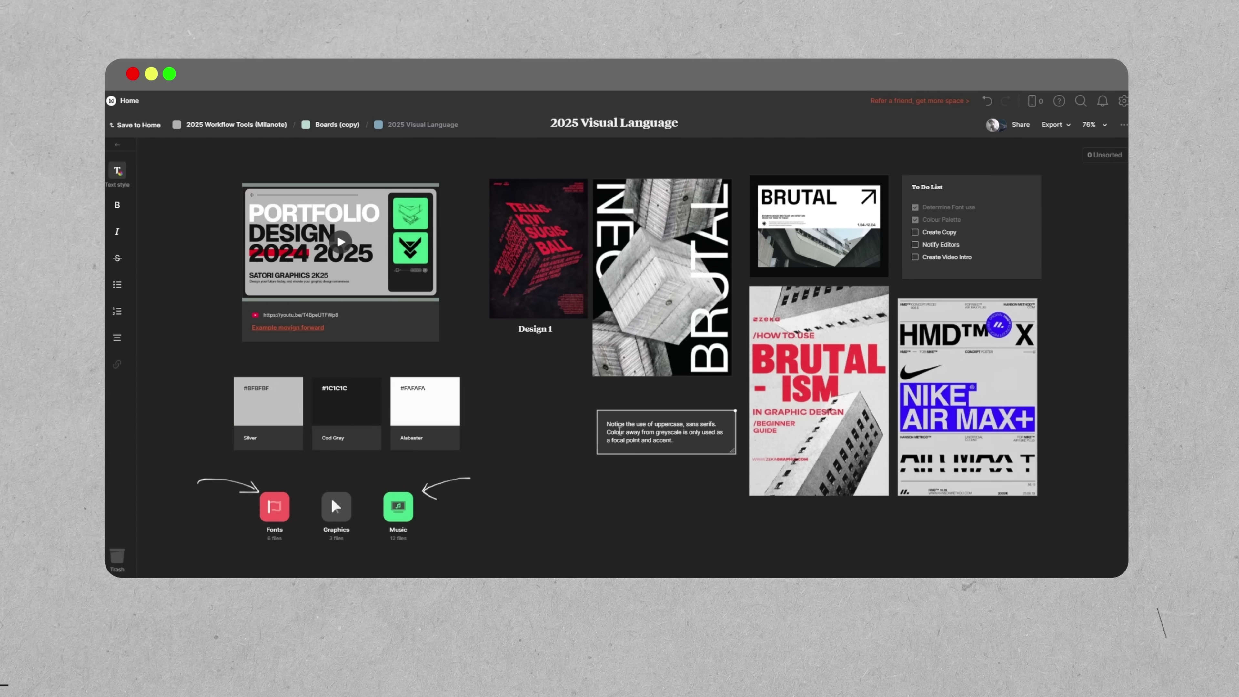
Fix 'Colour' to 'Color' via spelling suggestions, visit the Music board, then open the Graphics board
{"action": "right_click", "coordinate": [611, 432]}
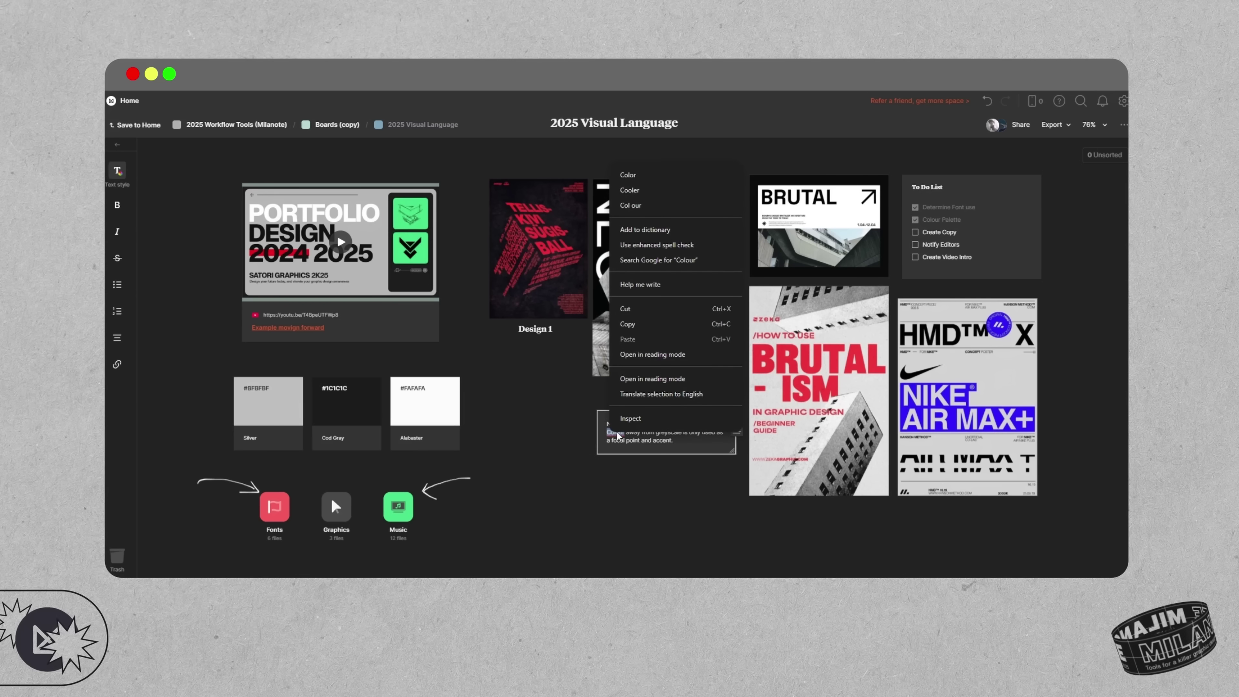
{"action": "left_click", "coordinate": [663, 201]}
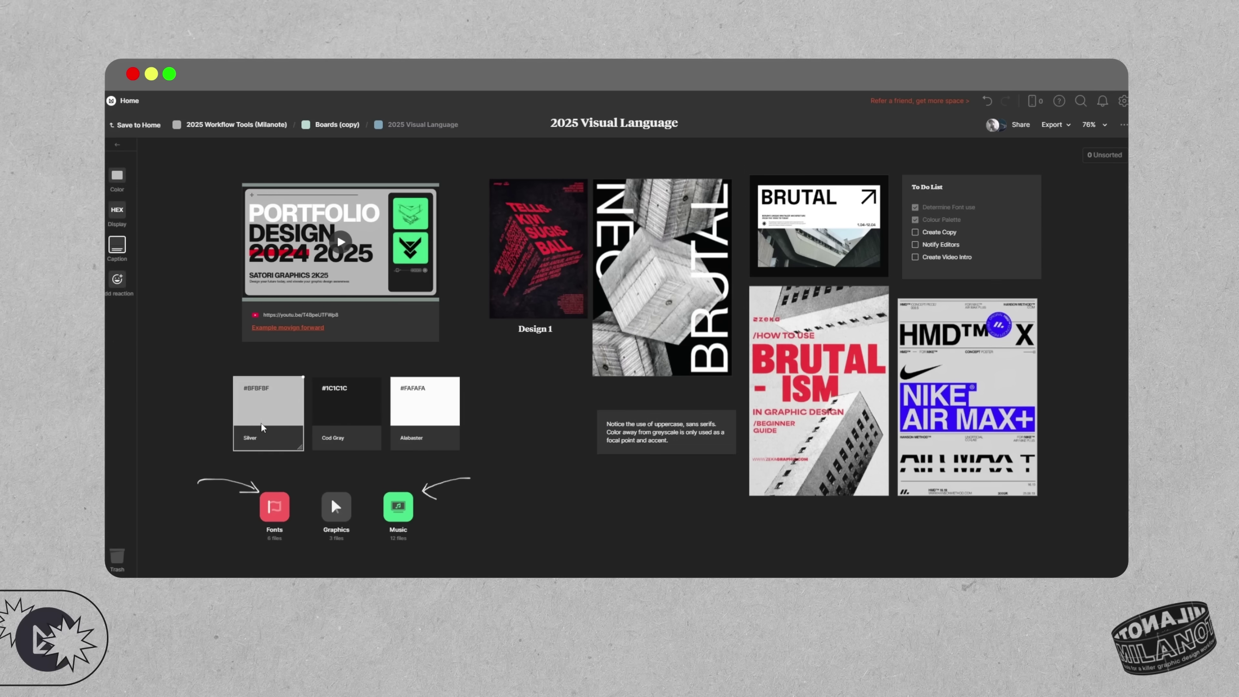
{"action": "left_click", "coordinate": [398, 507]}
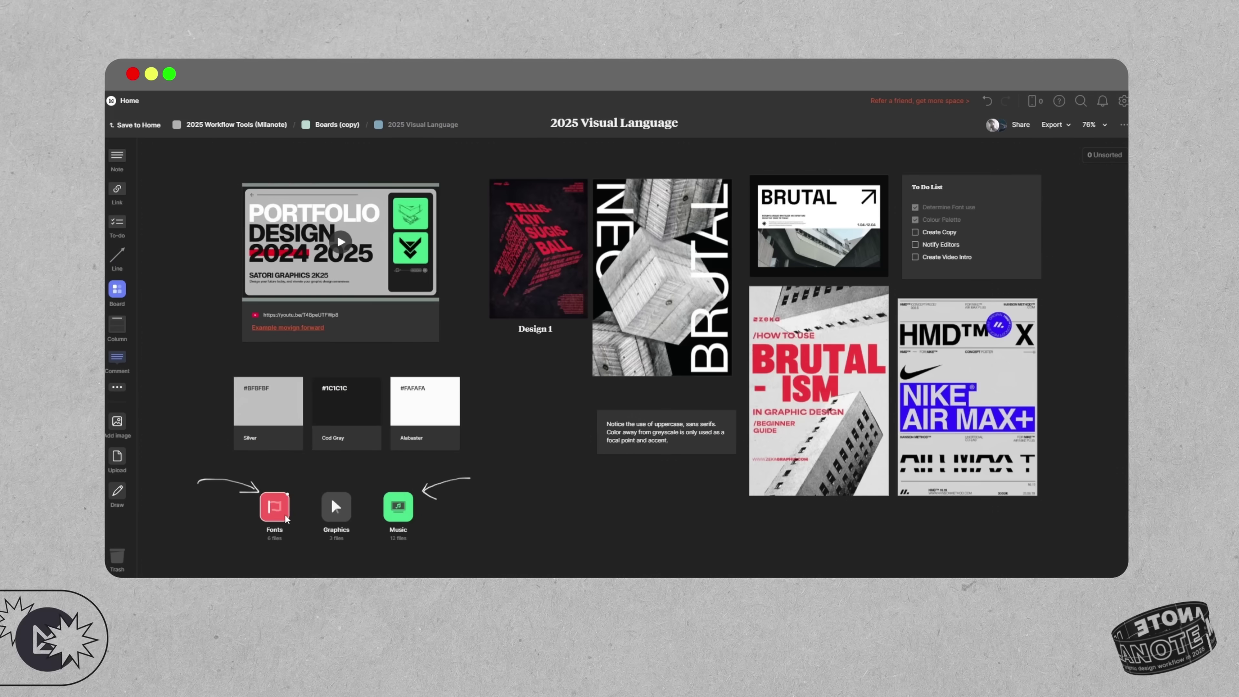
{"action": "left_click", "coordinate": [274, 507]}
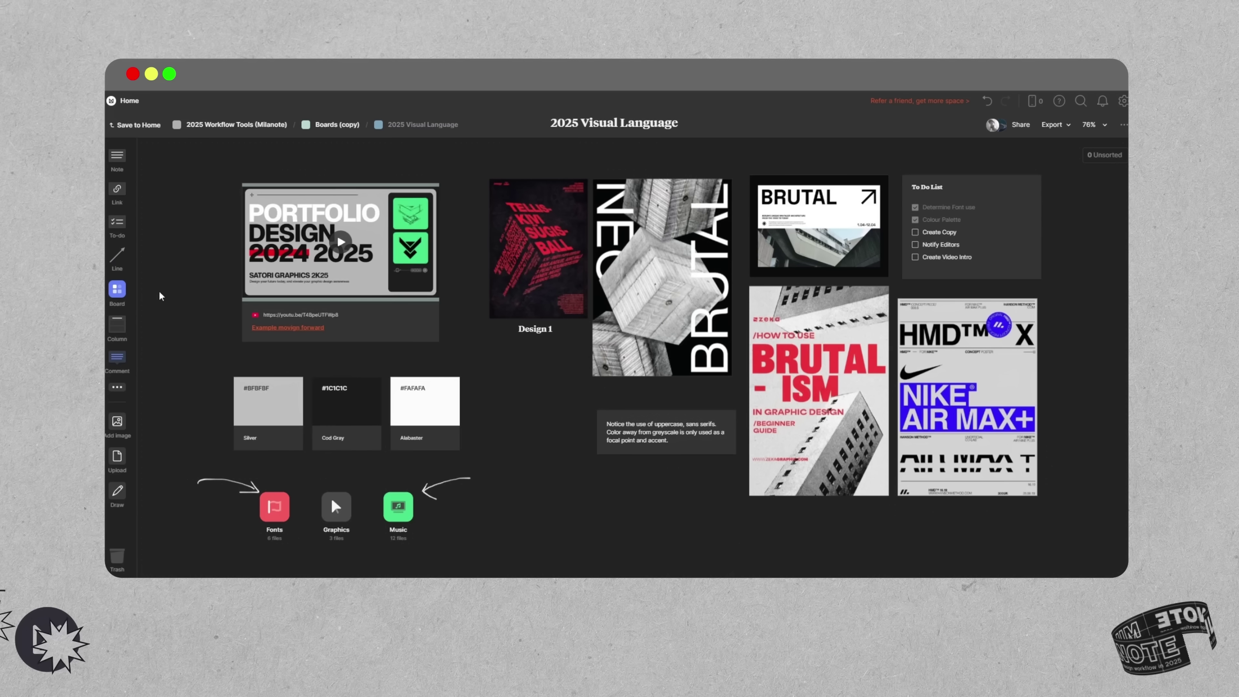
{"action": "left_click", "coordinate": [336, 507]}
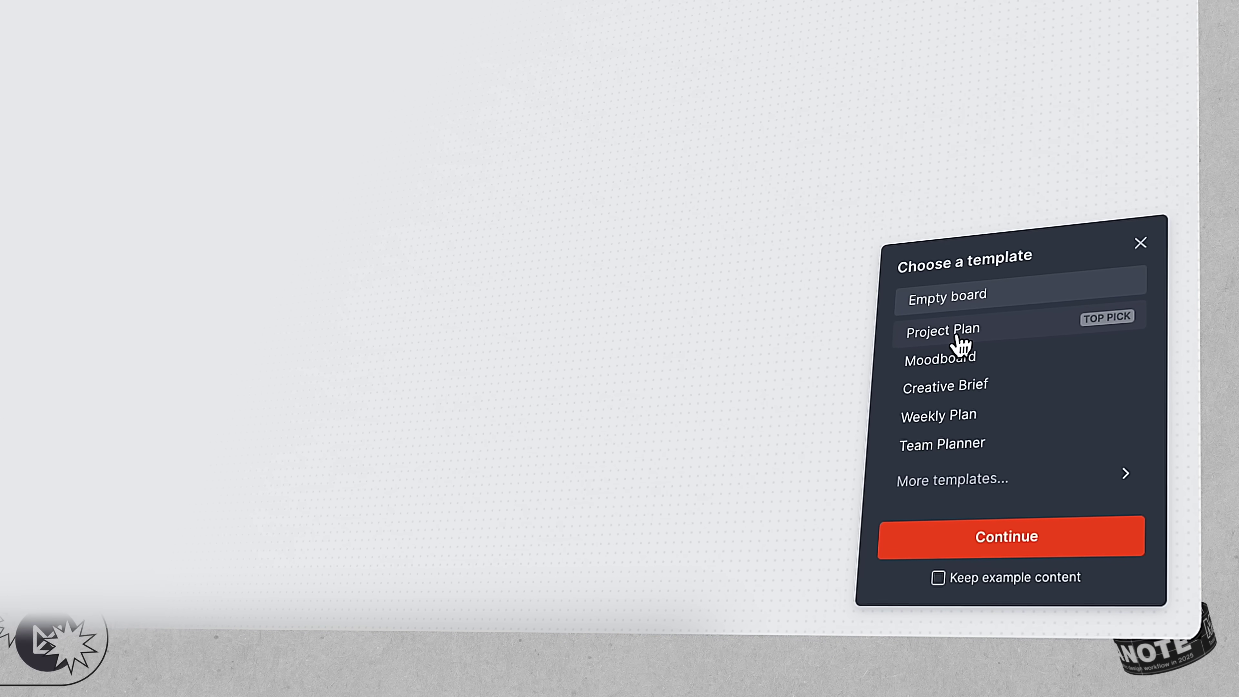
Preview the Project Plan and Moodboard templates, then search 'branding' and preview Brand Strategy
{"action": "left_click", "coordinate": [959, 339]}
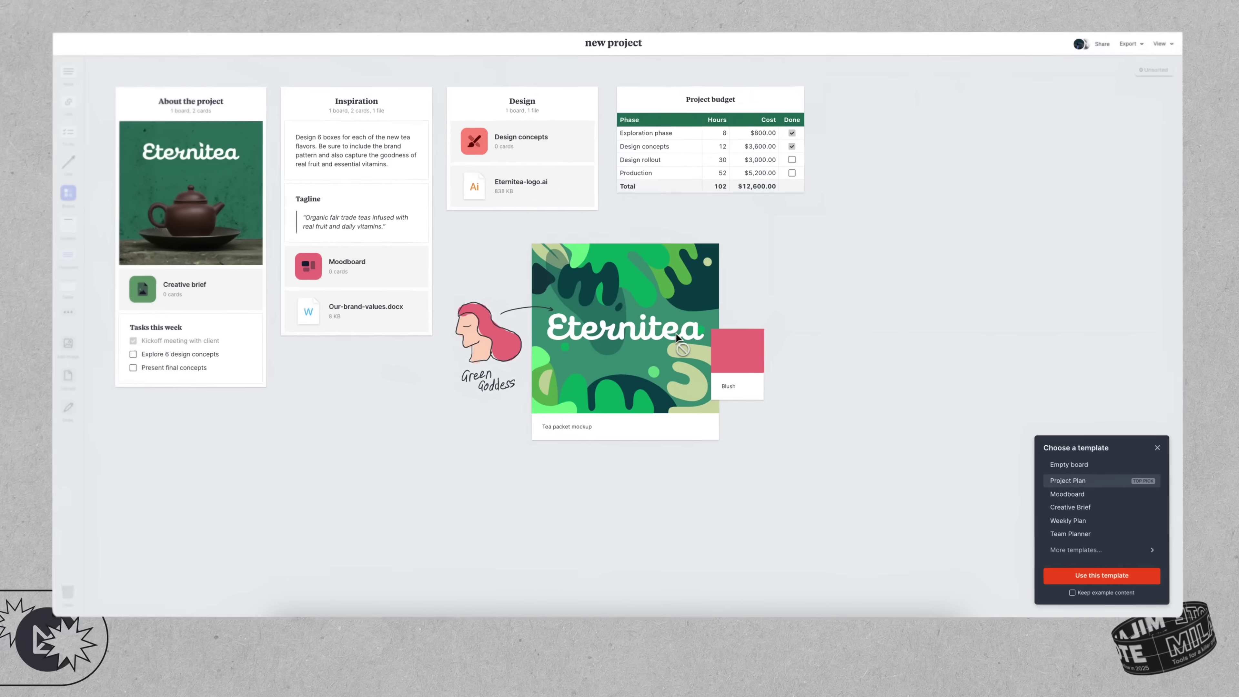
{"action": "left_click", "coordinate": [1052, 488]}
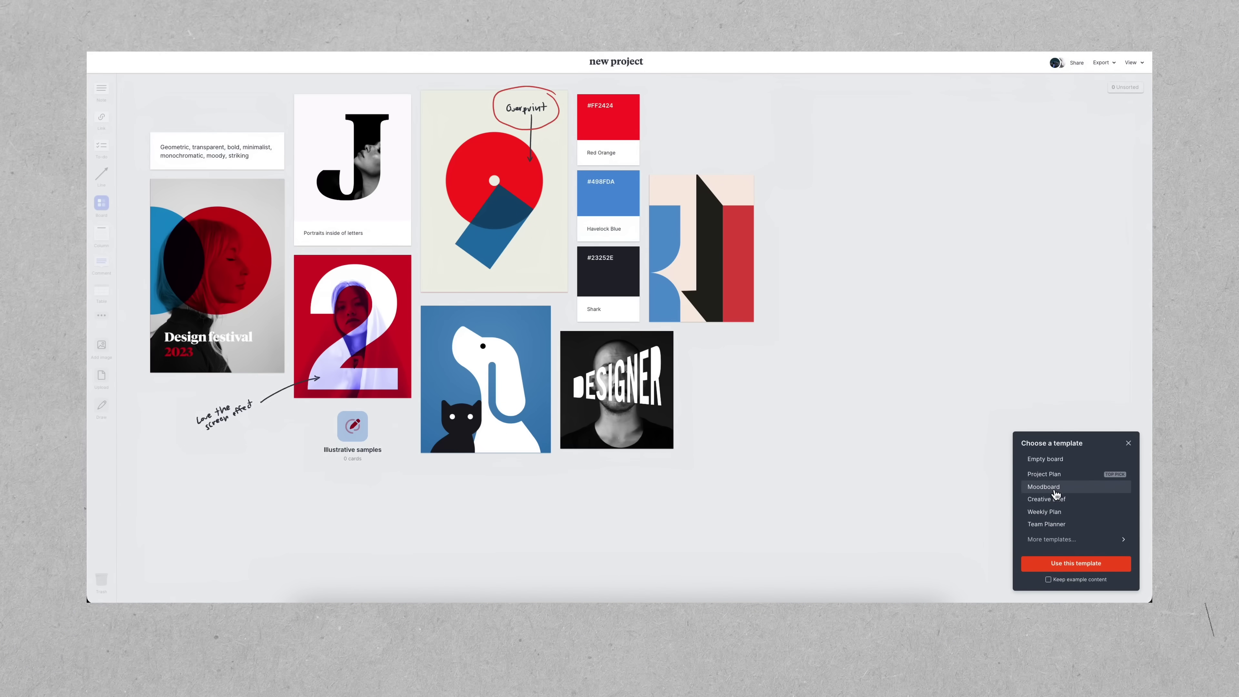
{"action": "left_click", "coordinate": [1068, 540]}
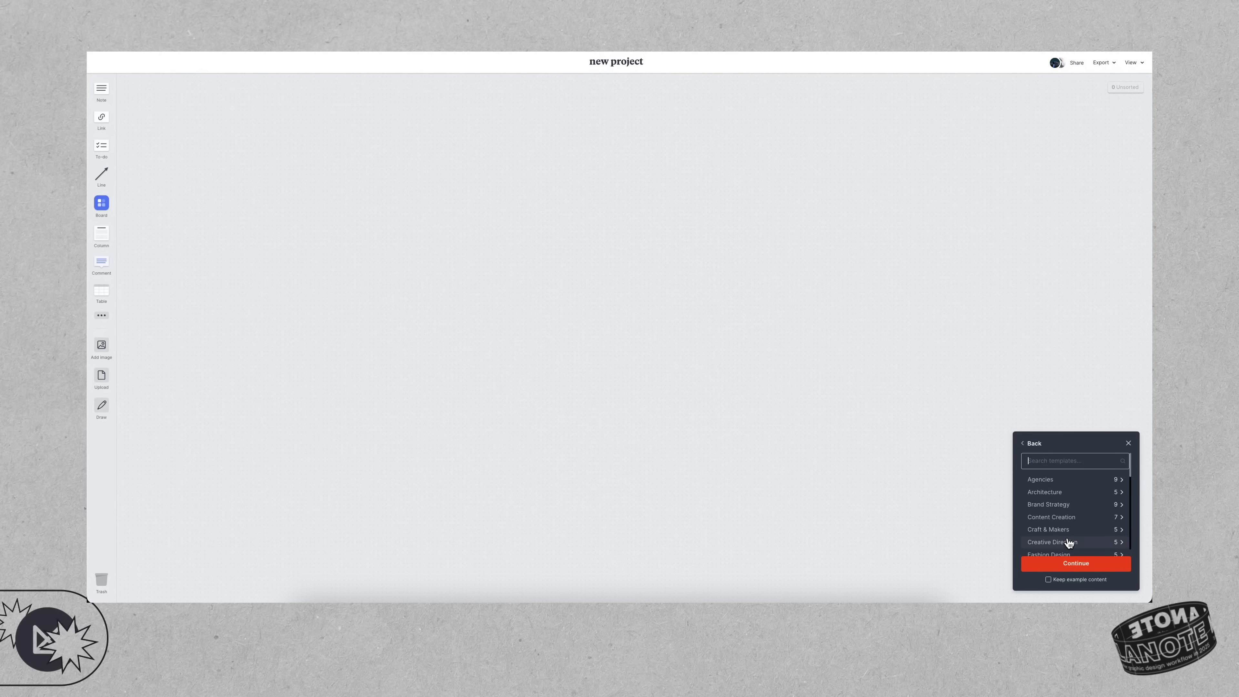
{"action": "type", "text": "brand"}
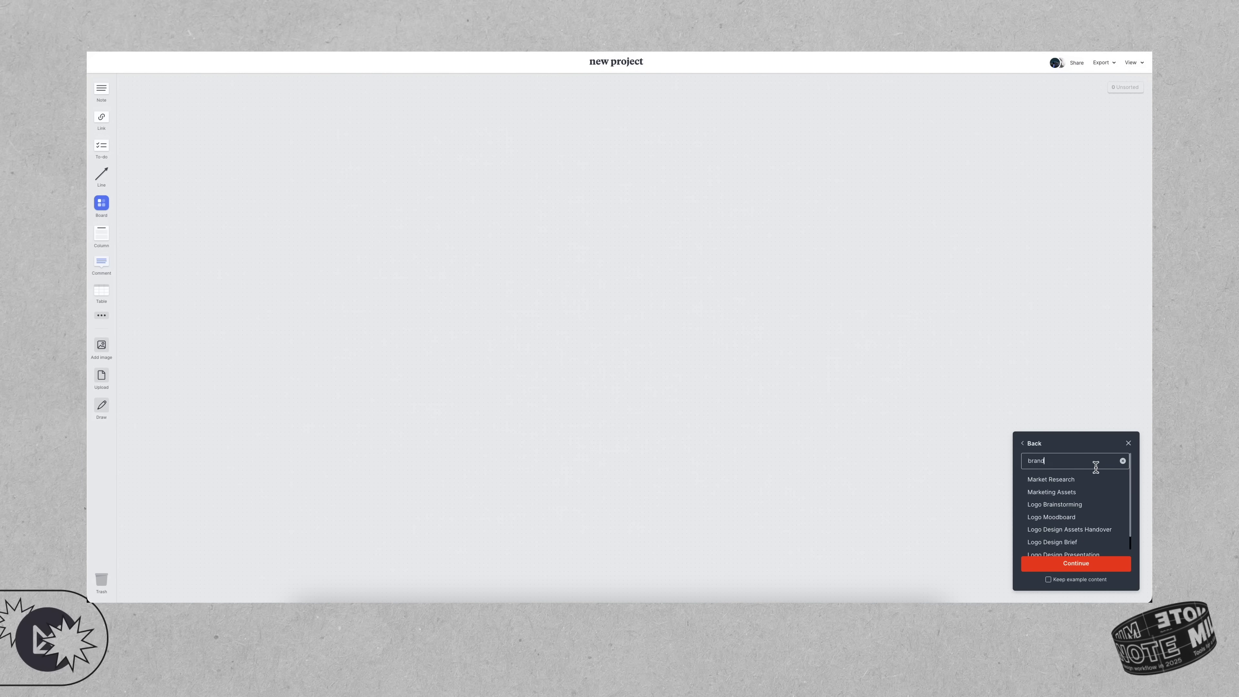
{"action": "type", "text": "ing"}
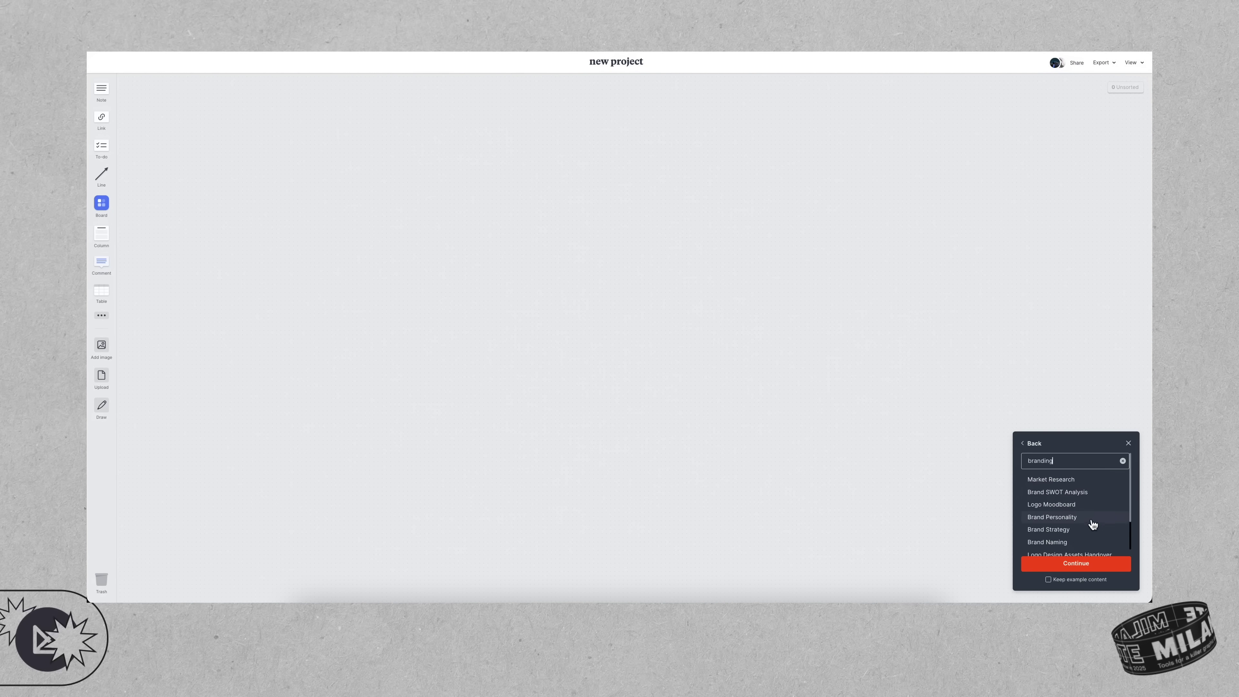
{"action": "left_click", "coordinate": [1077, 530]}
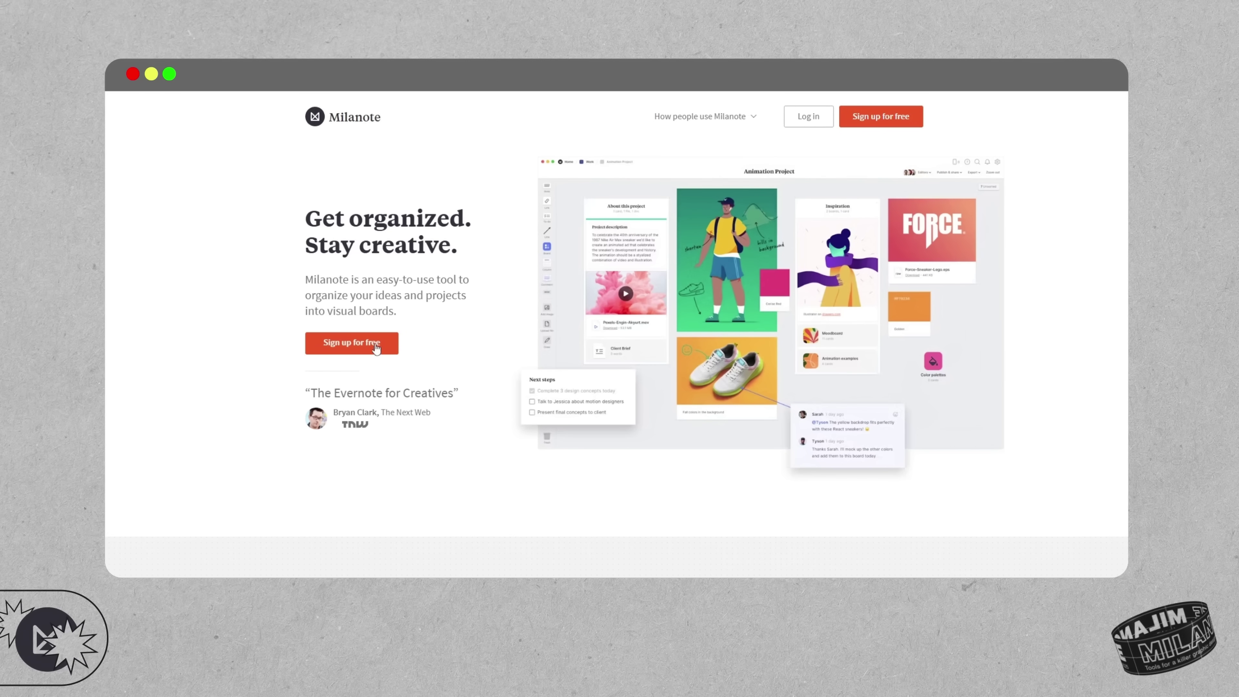
Scroll the Milanote landing page past 'Collect everything' and 'Organize visually' to 'Collaborate with your team'
{"action": "scroll", "coordinate": [467, 278], "scroll_direction": "down", "scroll_amount": 10}
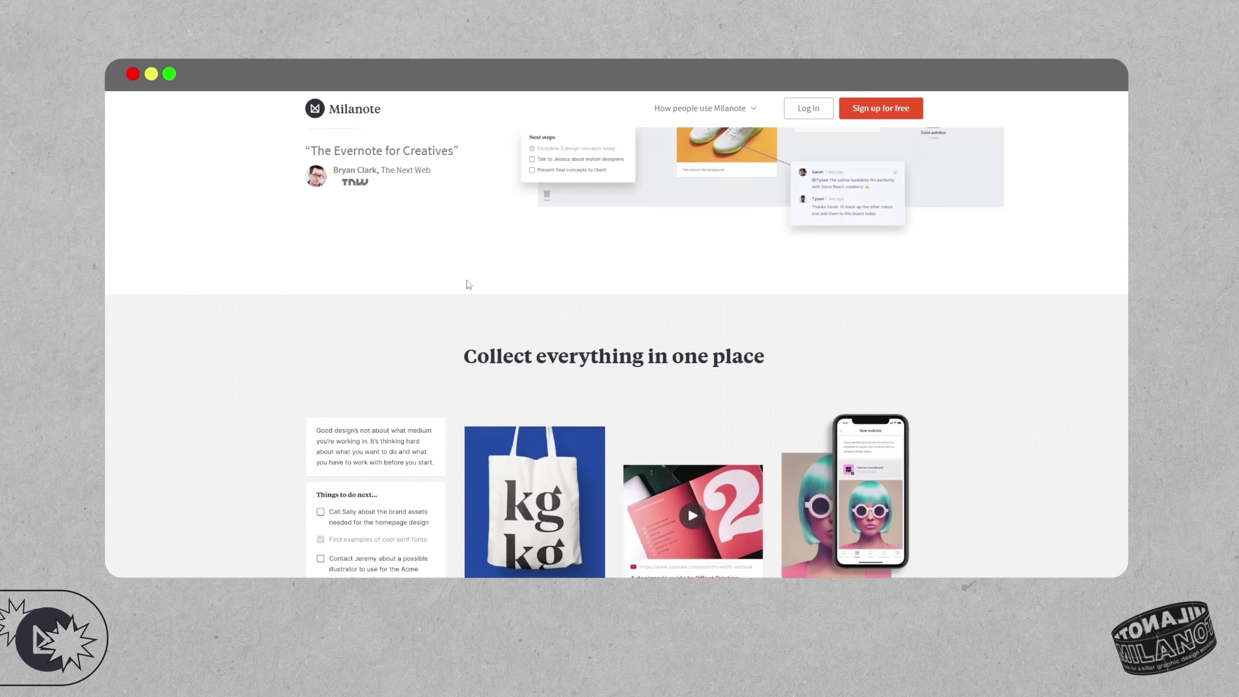
{"action": "scroll", "coordinate": [467, 277], "scroll_direction": "down", "scroll_amount": 3}
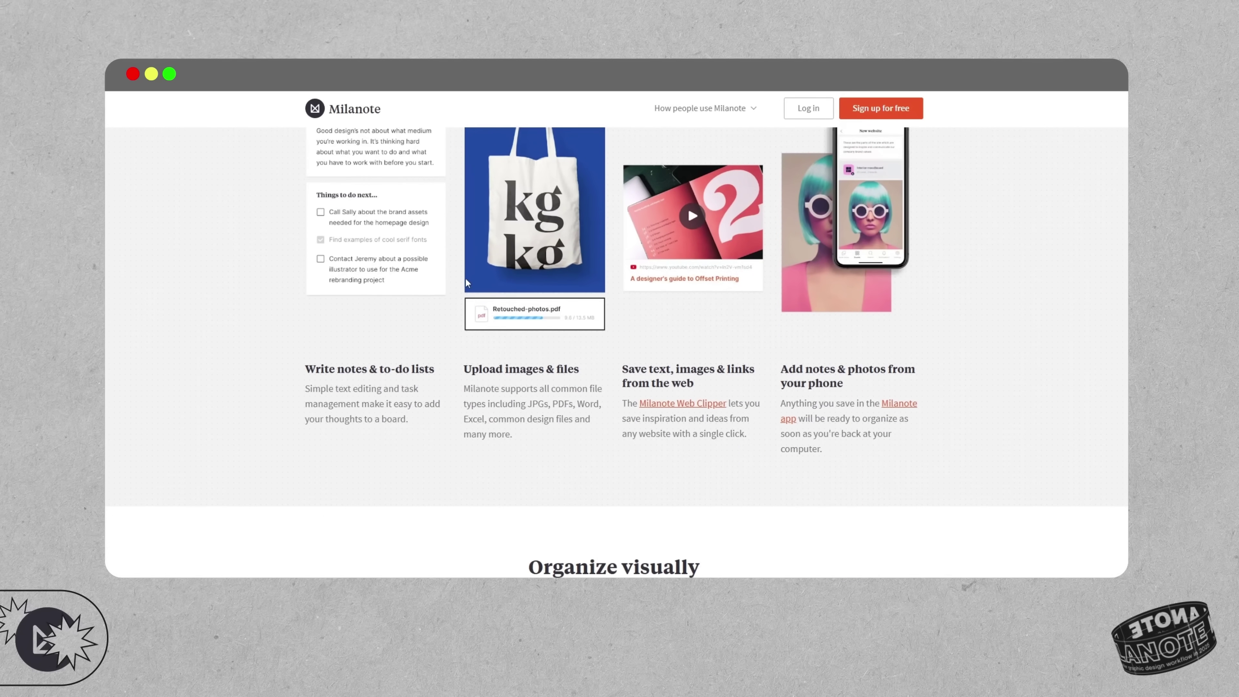
{"action": "scroll", "coordinate": [711, 353], "scroll_direction": "down", "scroll_amount": 7}
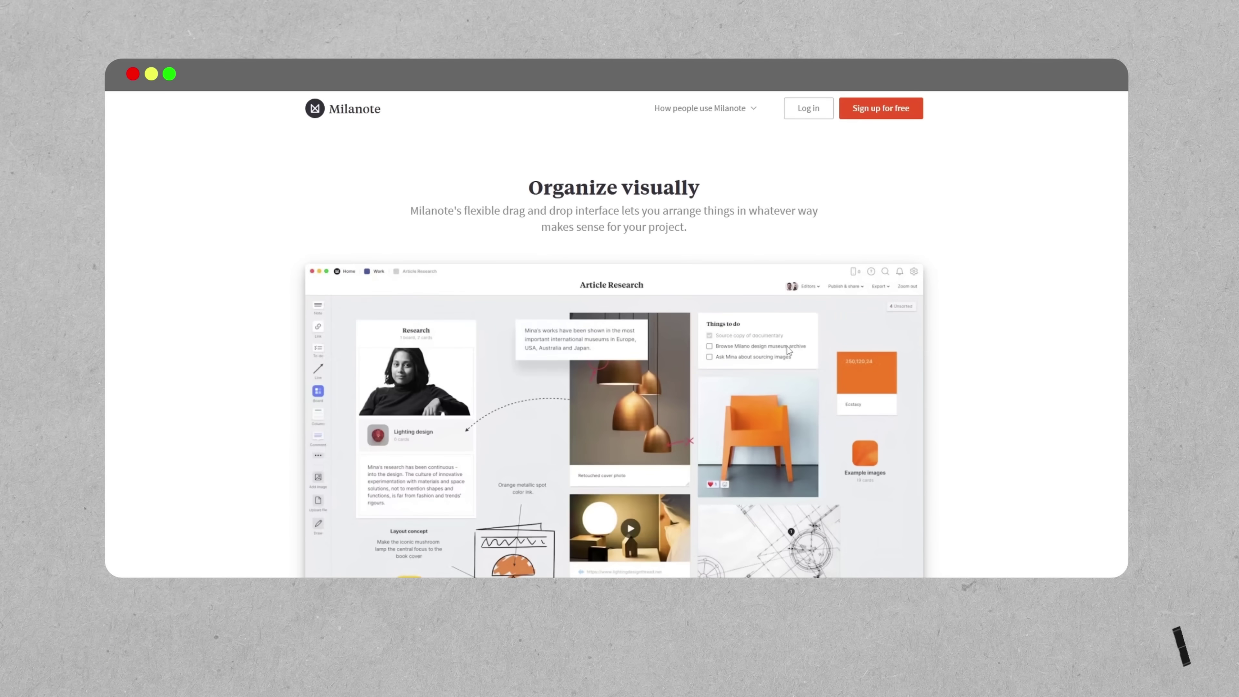
{"action": "scroll", "coordinate": [767, 339], "scroll_direction": "down", "scroll_amount": 2}
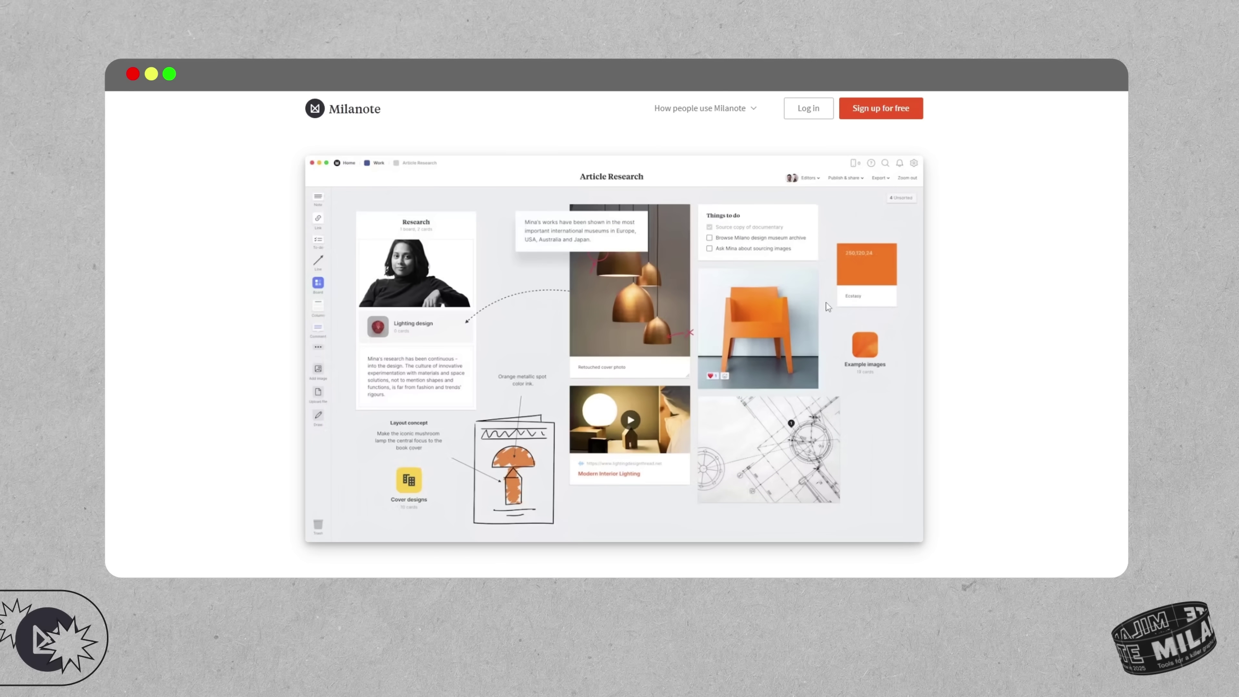
{"action": "scroll", "coordinate": [882, 385], "scroll_direction": "down", "scroll_amount": 9}
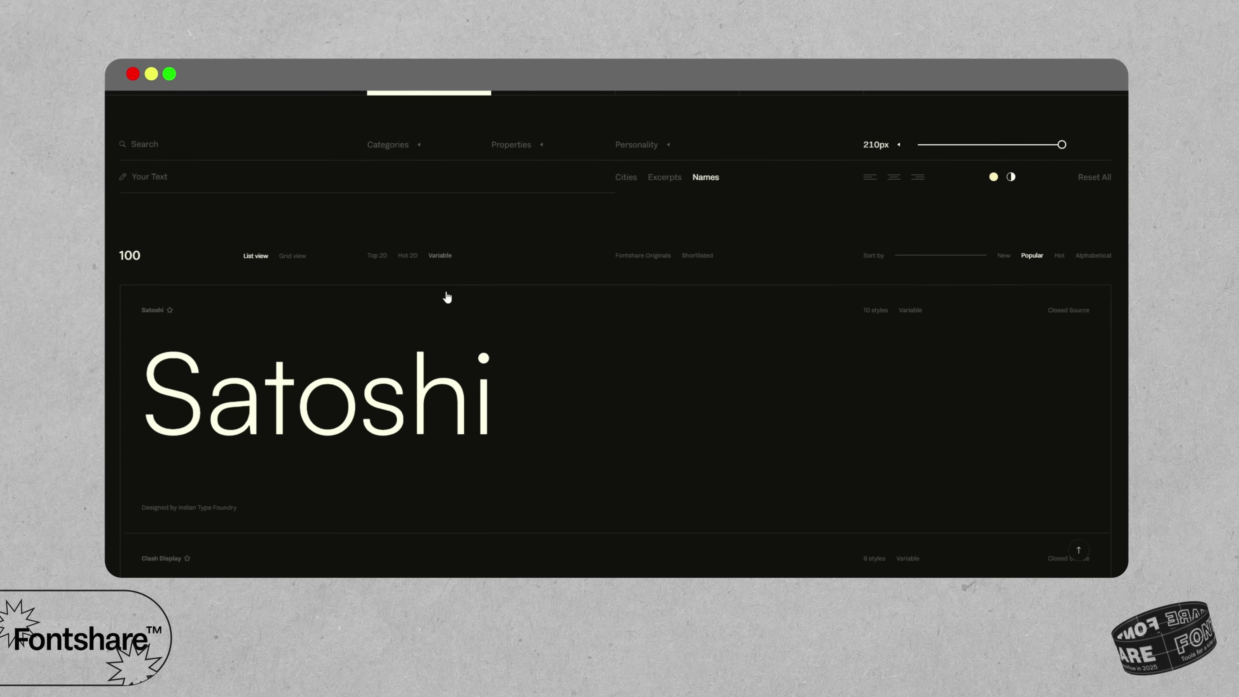
Drag Clash Grotesk's Weight slider to minimum, check its styles list, and open View Family
{"action": "scroll", "coordinate": [447, 297], "scroll_direction": "down", "scroll_amount": 10}
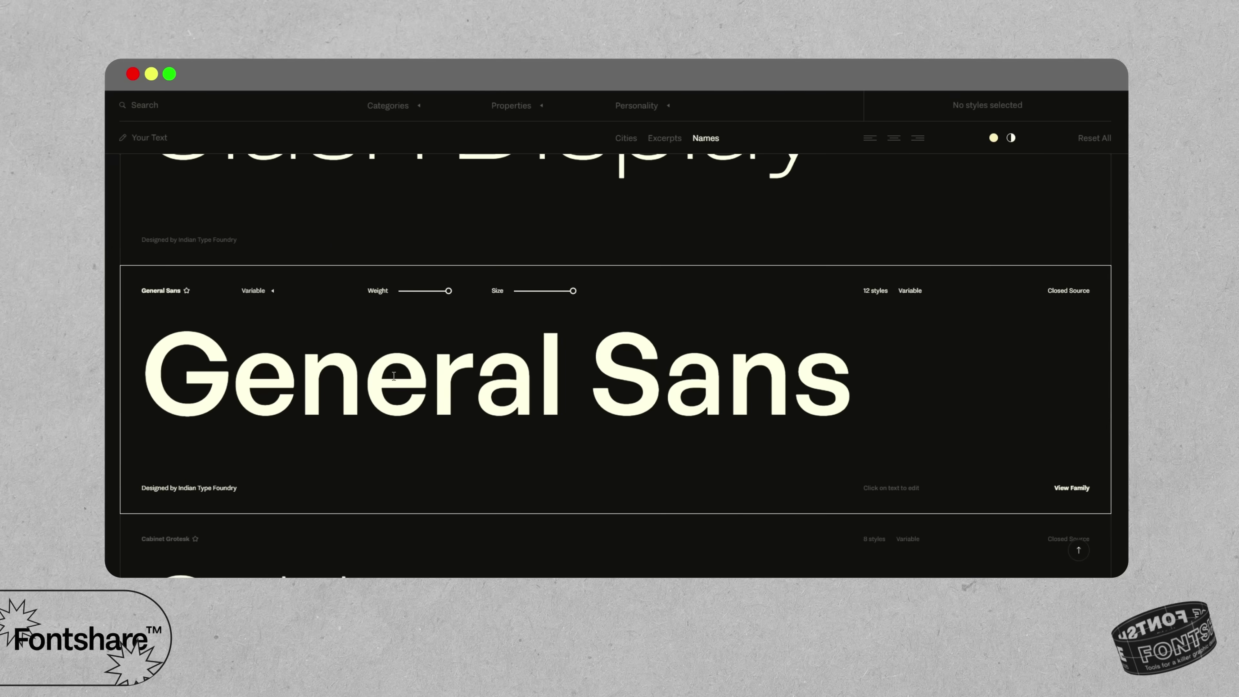
{"action": "scroll", "coordinate": [394, 375], "scroll_direction": "down", "scroll_amount": 10}
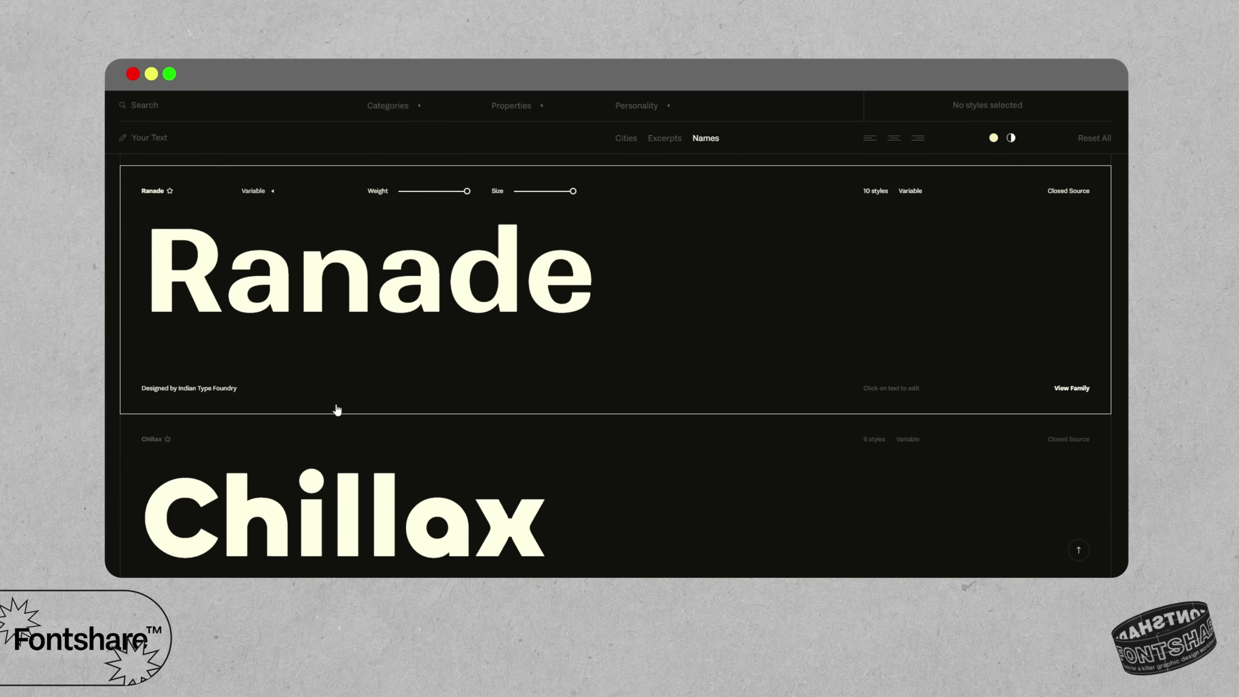
{"action": "scroll", "coordinate": [332, 408], "scroll_direction": "down", "scroll_amount": 6}
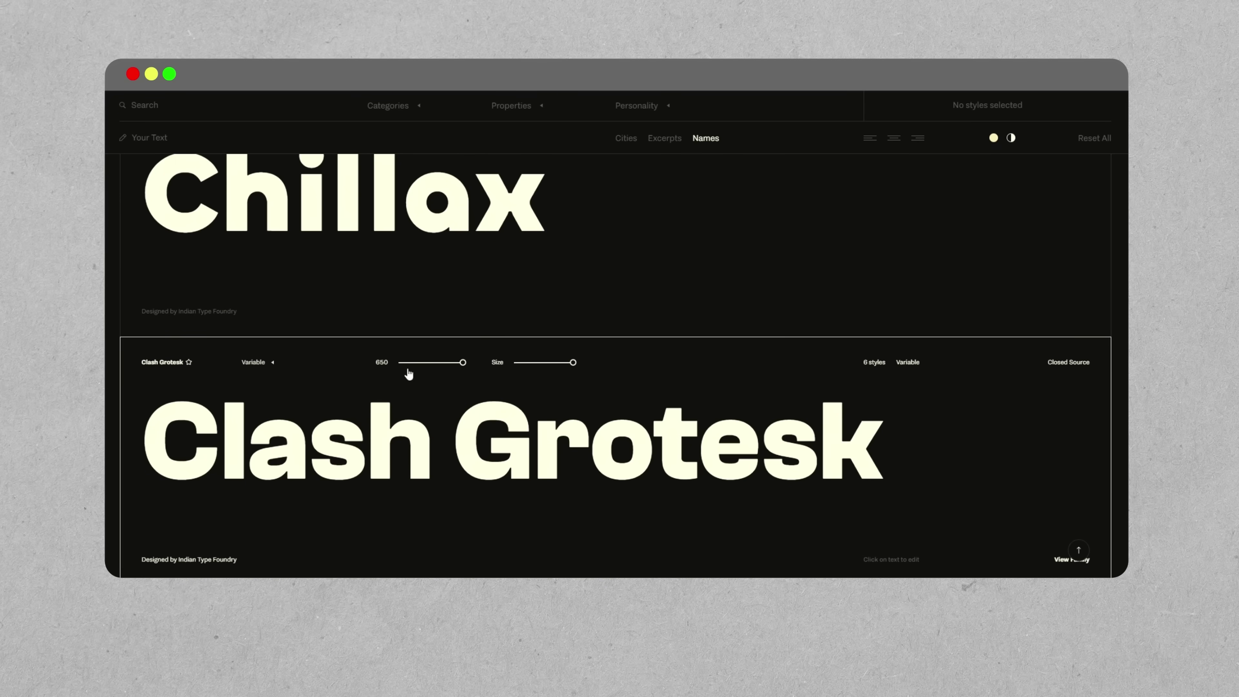
{"action": "left_click_drag", "start_coordinate": [462, 363], "coordinate": [404, 366]}
{"action": "left_click", "coordinate": [256, 364]}
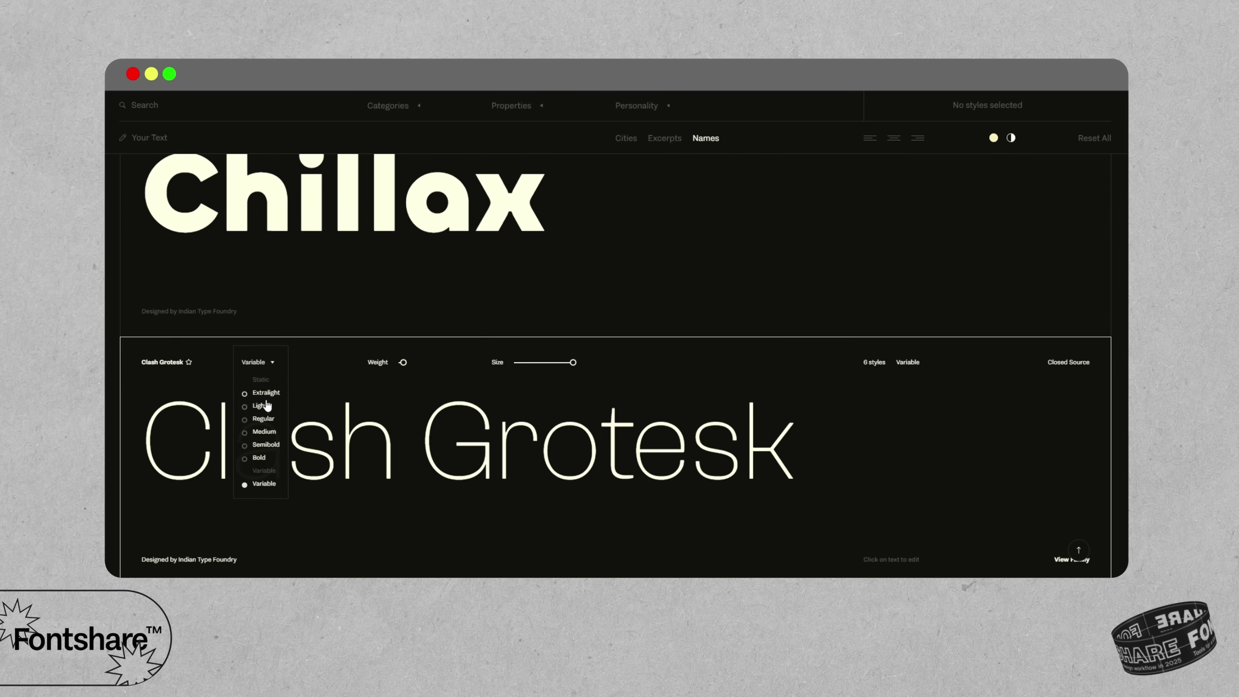
{"action": "left_click", "coordinate": [435, 369]}
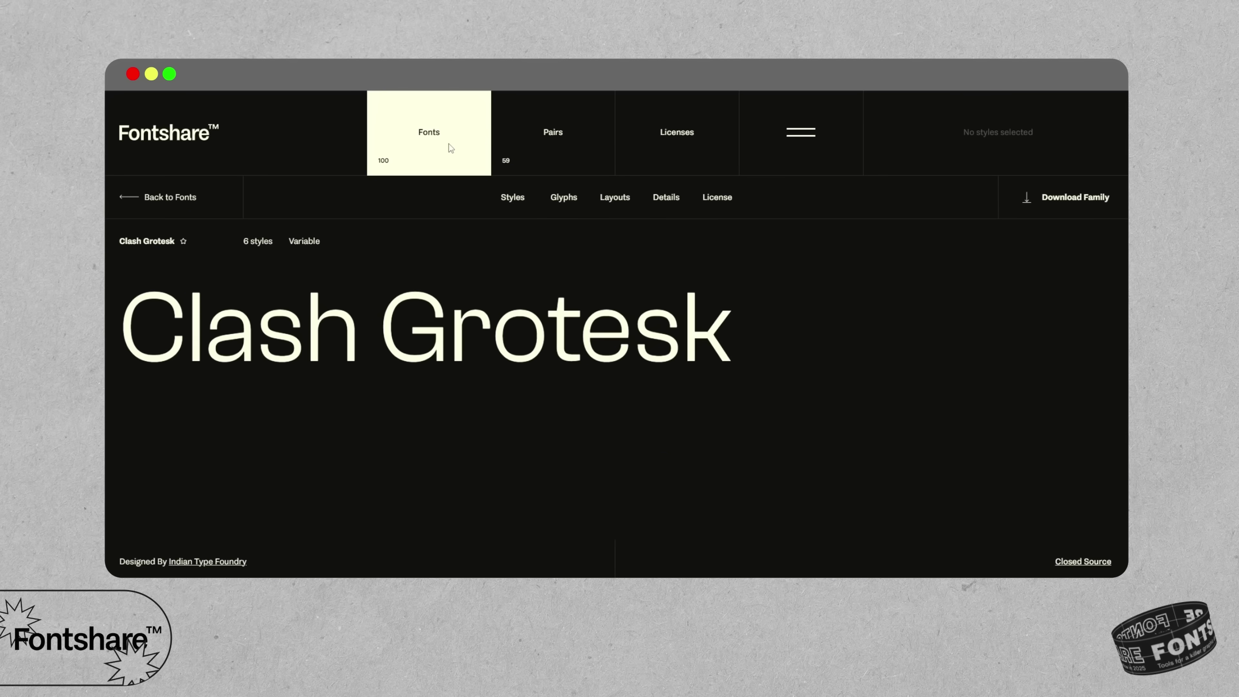
Download the full Clash Grotesk family, scroll through its styles, and open the Licenses page
{"action": "left_click", "coordinate": [1082, 209]}
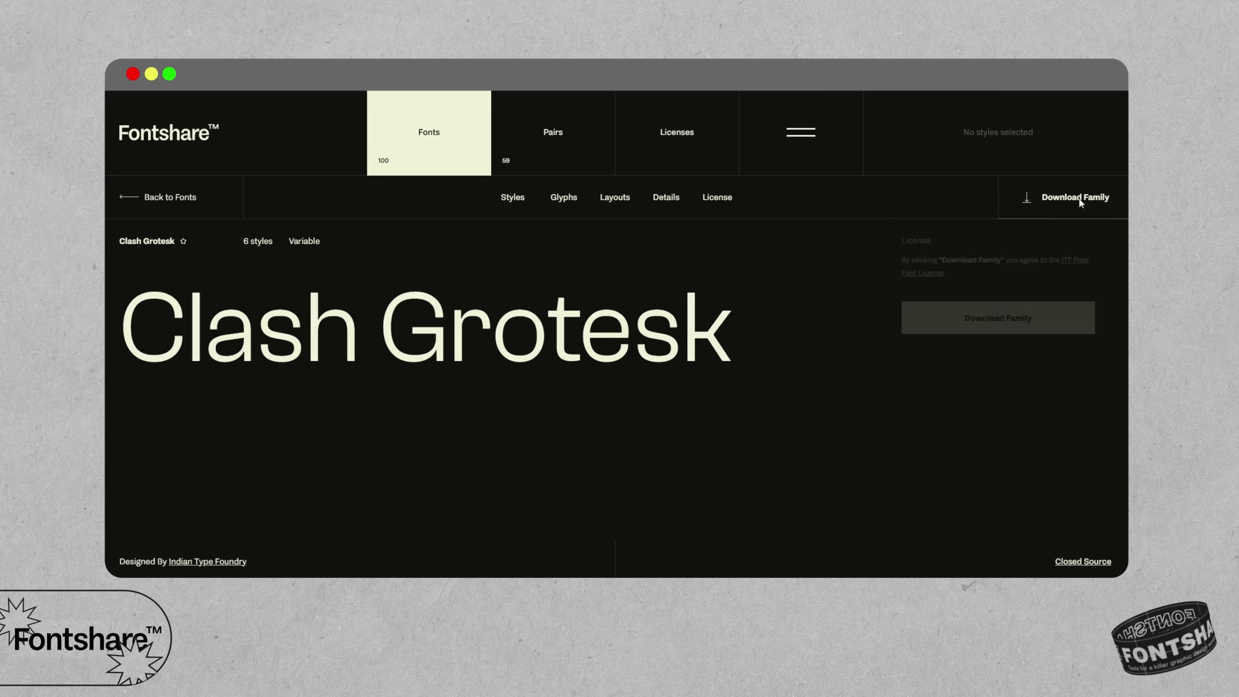
{"action": "left_click", "coordinate": [1039, 324]}
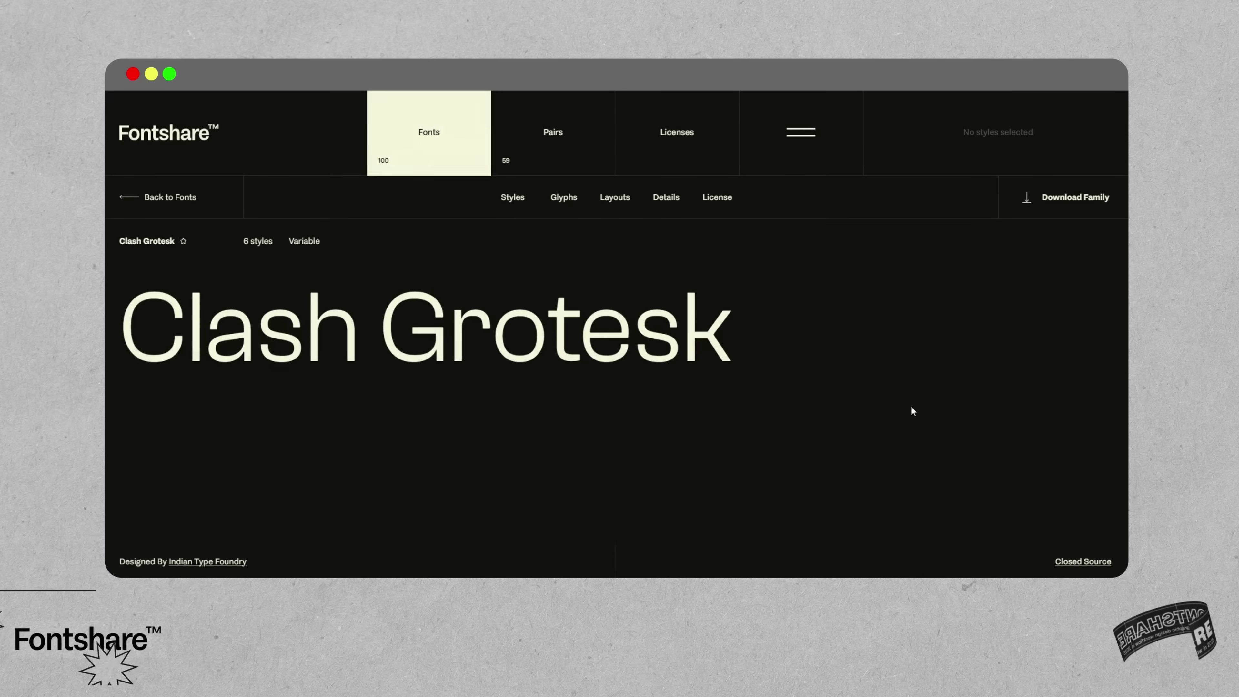
{"action": "scroll", "coordinate": [534, 365], "scroll_direction": "down", "scroll_amount": 10}
{"action": "scroll", "coordinate": [239, 381], "scroll_direction": "down", "scroll_amount": 15}
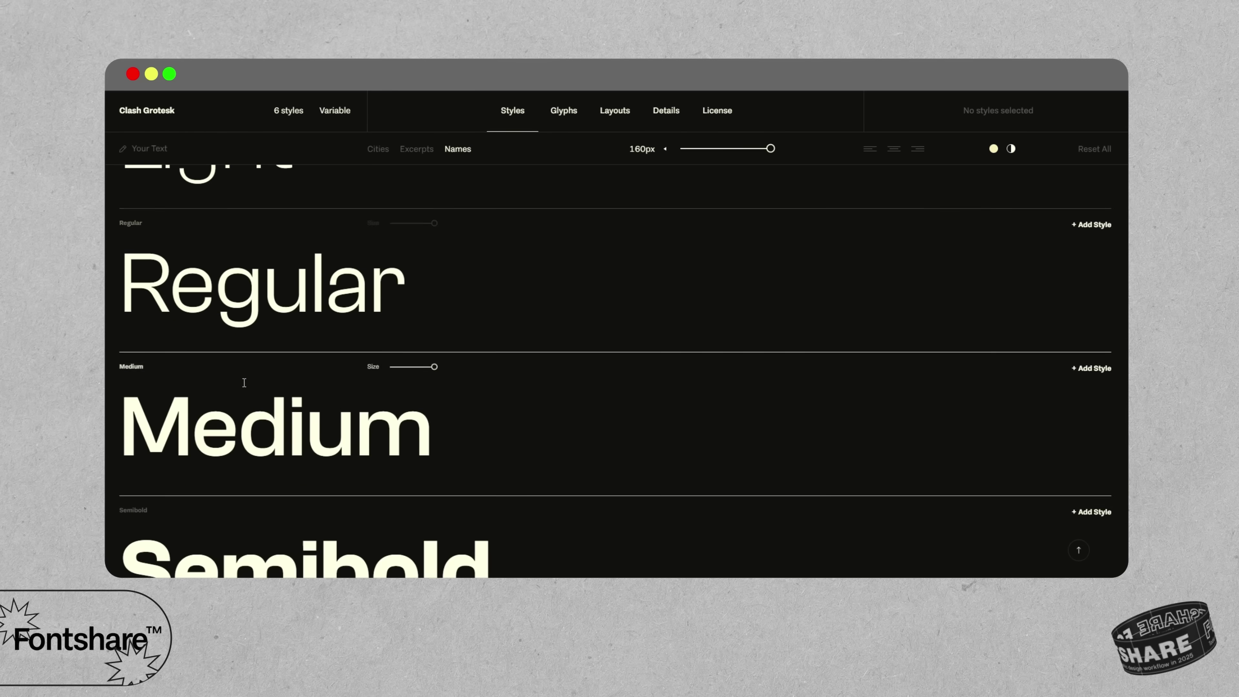
{"action": "scroll", "coordinate": [263, 394], "scroll_direction": "down", "scroll_amount": 3}
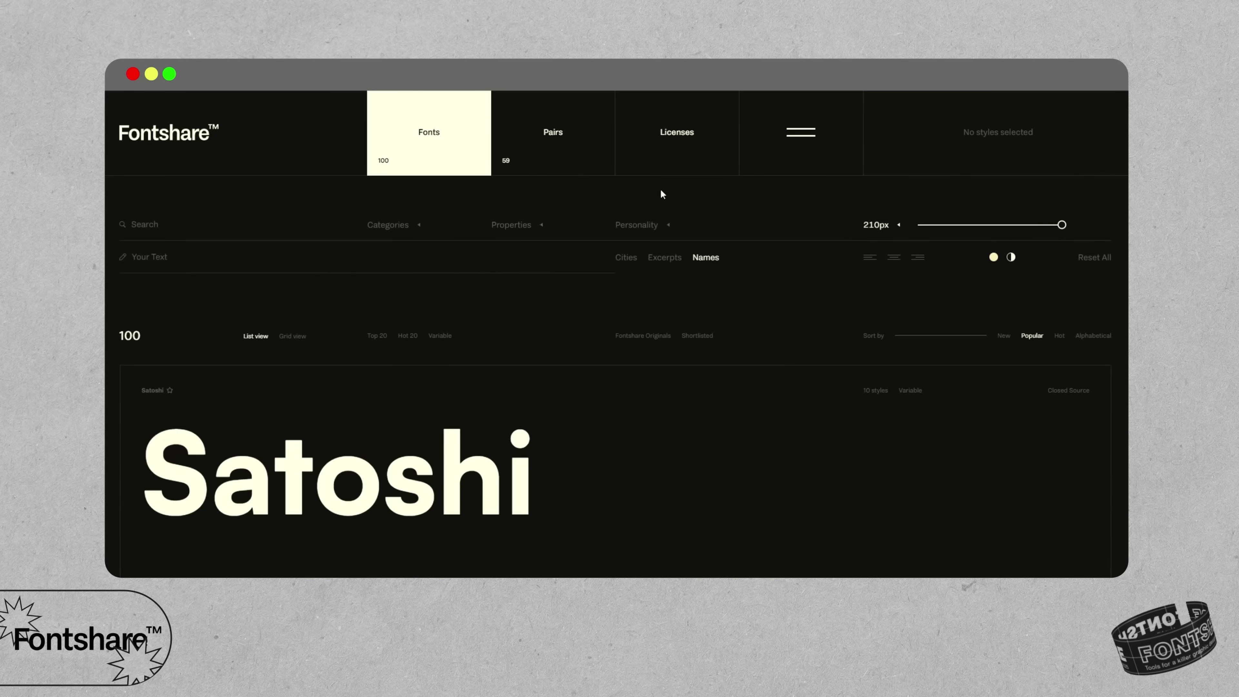
{"action": "left_click", "coordinate": [689, 144]}
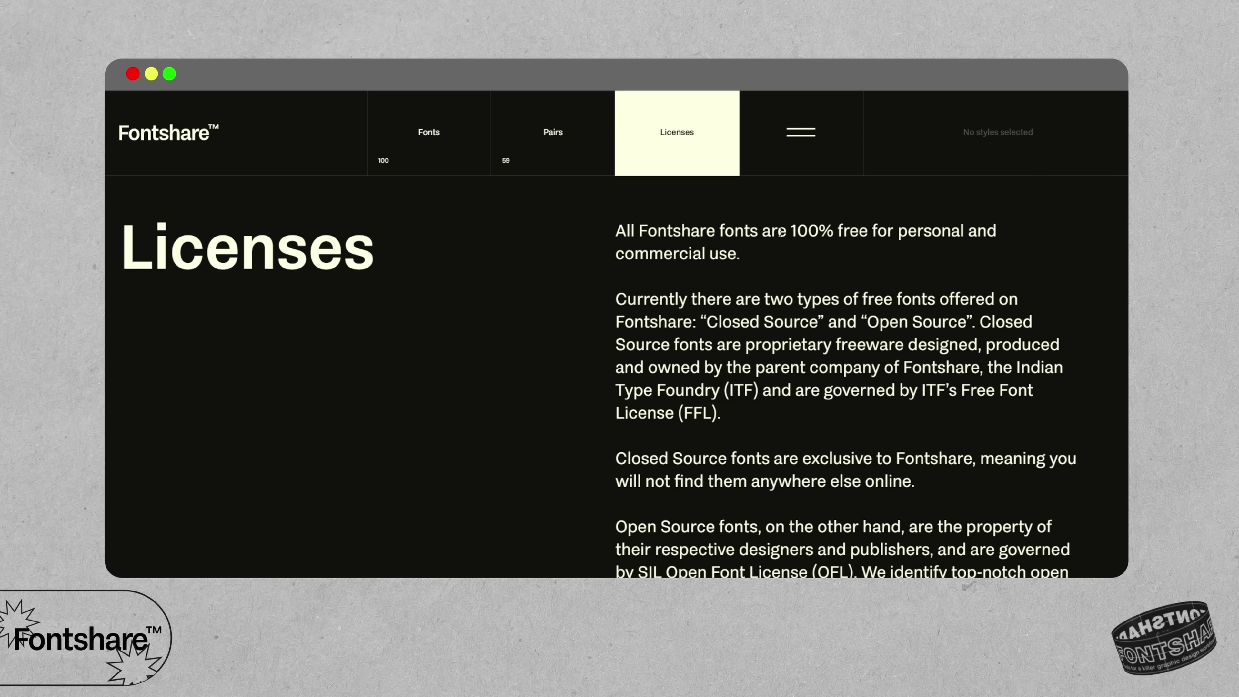
Highlight 'Fontshare fonts are 100% free', then return to the Fonts listing and scroll down
{"action": "left_click_drag", "start_coordinate": [675, 234], "coordinate": [862, 238]}
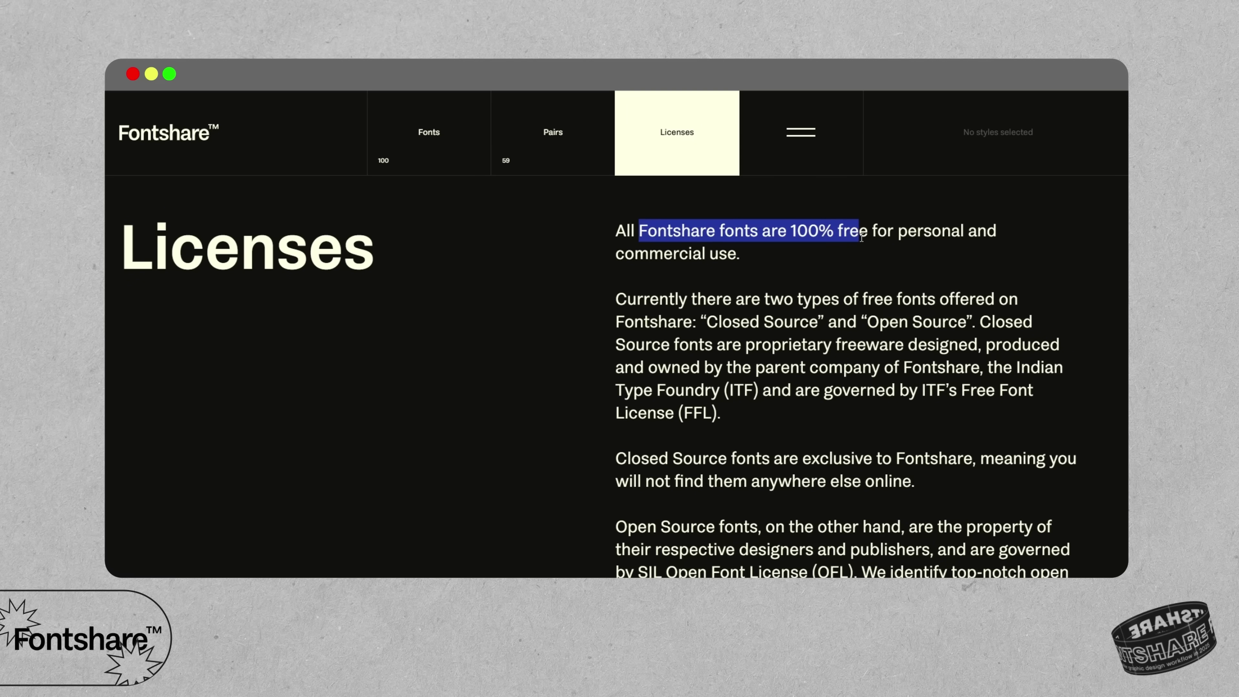
{"action": "left_click", "coordinate": [459, 146]}
{"action": "scroll", "coordinate": [379, 376], "scroll_direction": "down", "scroll_amount": 3}
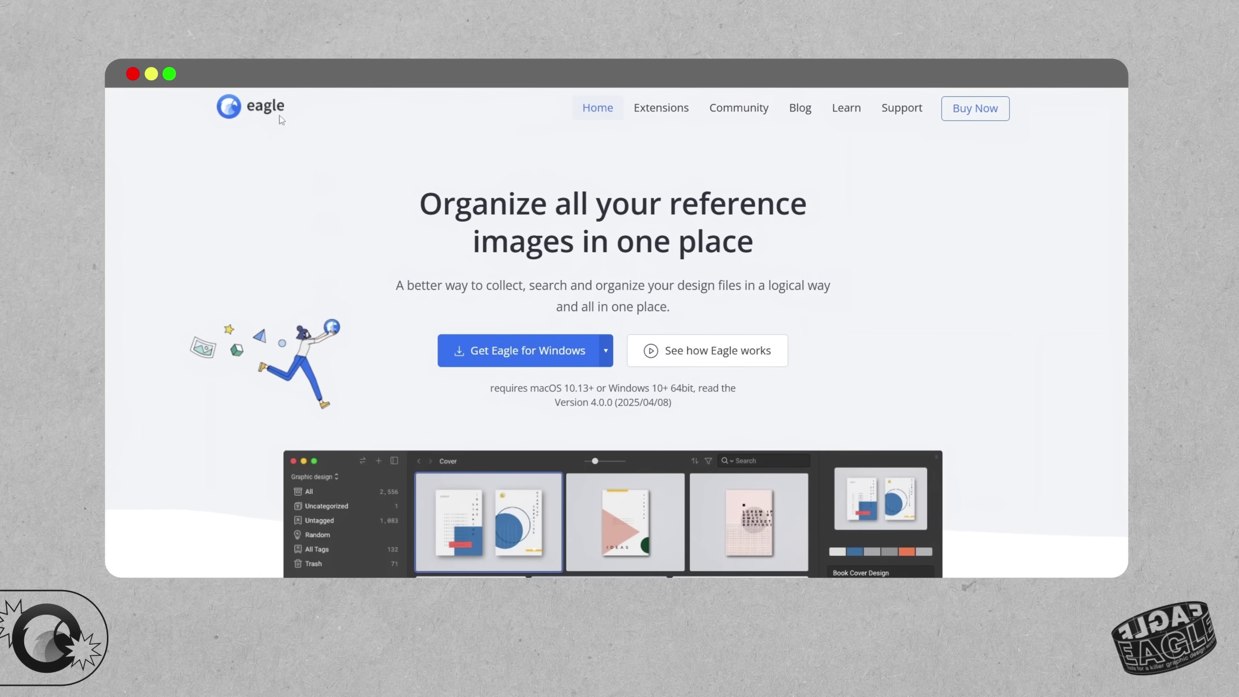
Preview the Browser Extension collection method while scrolling Eagle's homepage down to the Organize section
{"action": "mouse_move", "coordinate": [574, 378]}
{"action": "scroll", "coordinate": [929, 355], "scroll_direction": "down", "scroll_amount": 5}
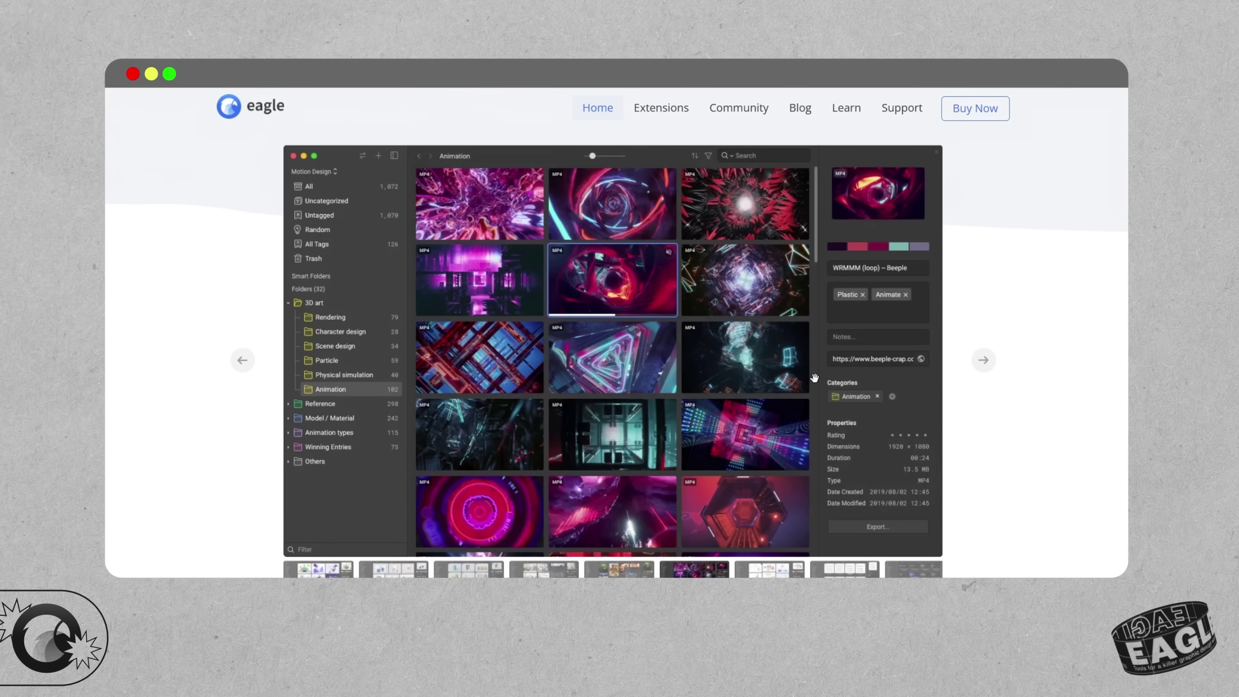
{"action": "scroll", "coordinate": [1051, 401], "scroll_direction": "down", "scroll_amount": 6}
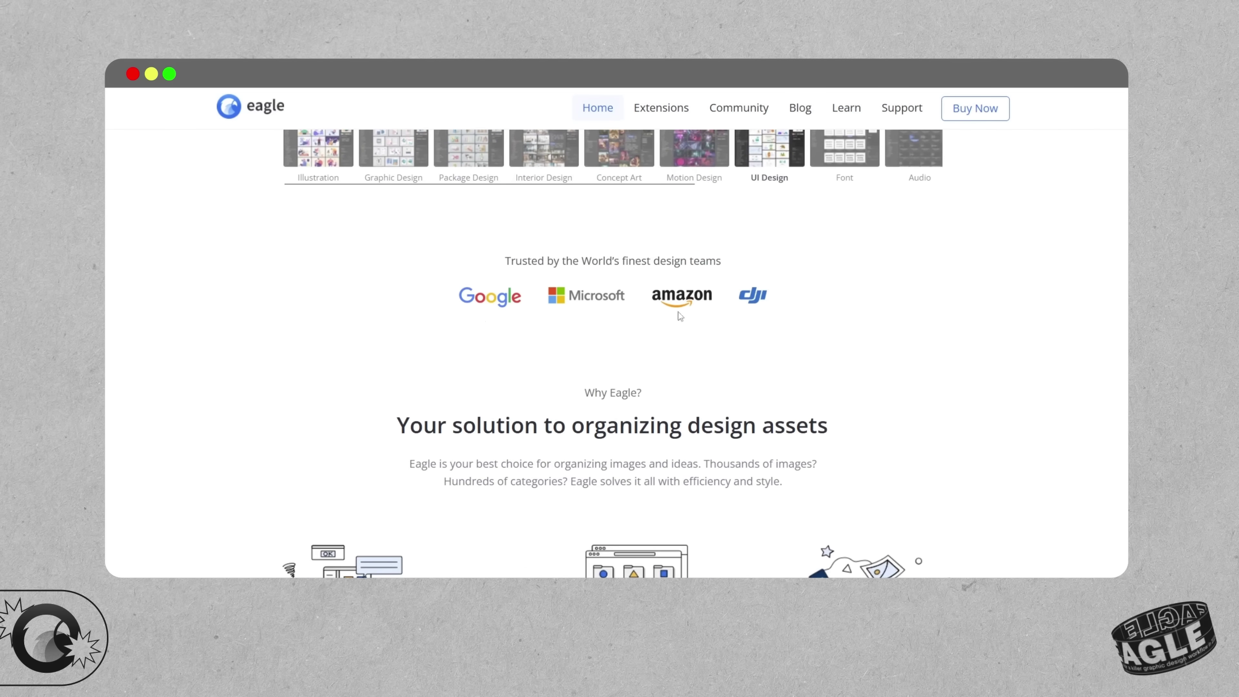
{"action": "scroll", "coordinate": [681, 316], "scroll_direction": "down", "scroll_amount": 6}
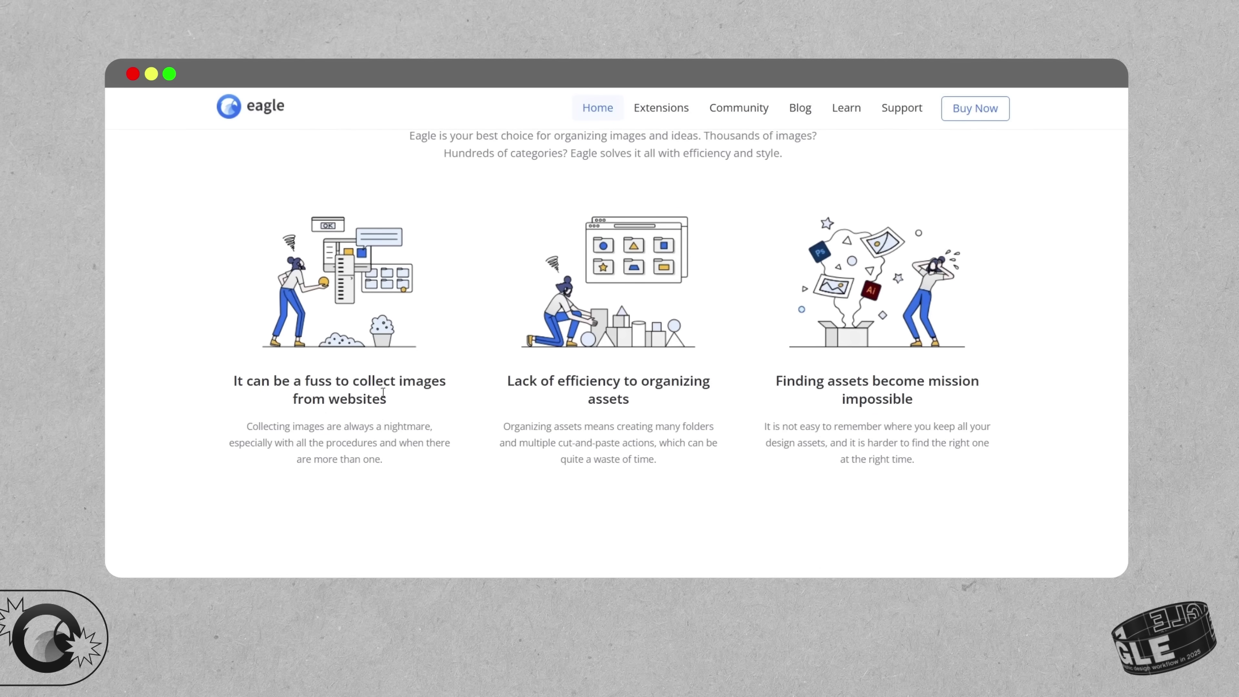
{"action": "scroll", "coordinate": [893, 401], "scroll_direction": "down", "scroll_amount": 9}
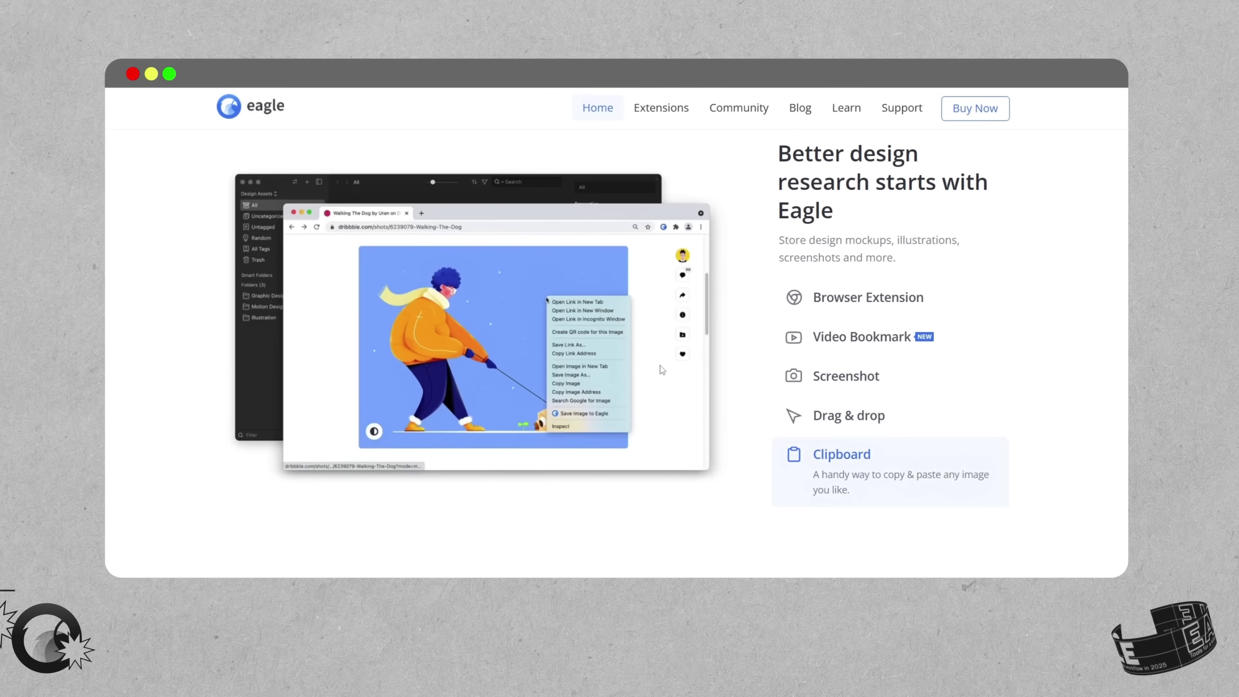
{"action": "left_click", "coordinate": [865, 300]}
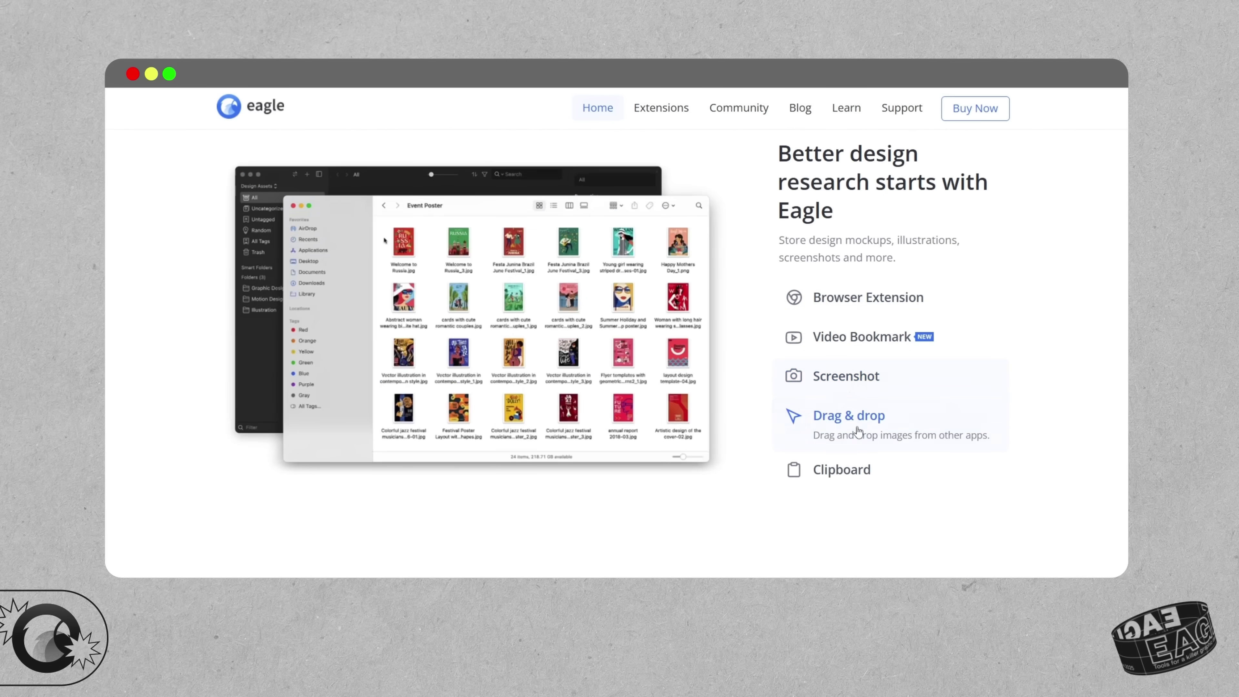
{"action": "mouse_move", "coordinate": [839, 473]}
{"action": "scroll", "coordinate": [839, 472], "scroll_direction": "down", "scroll_amount": 9}
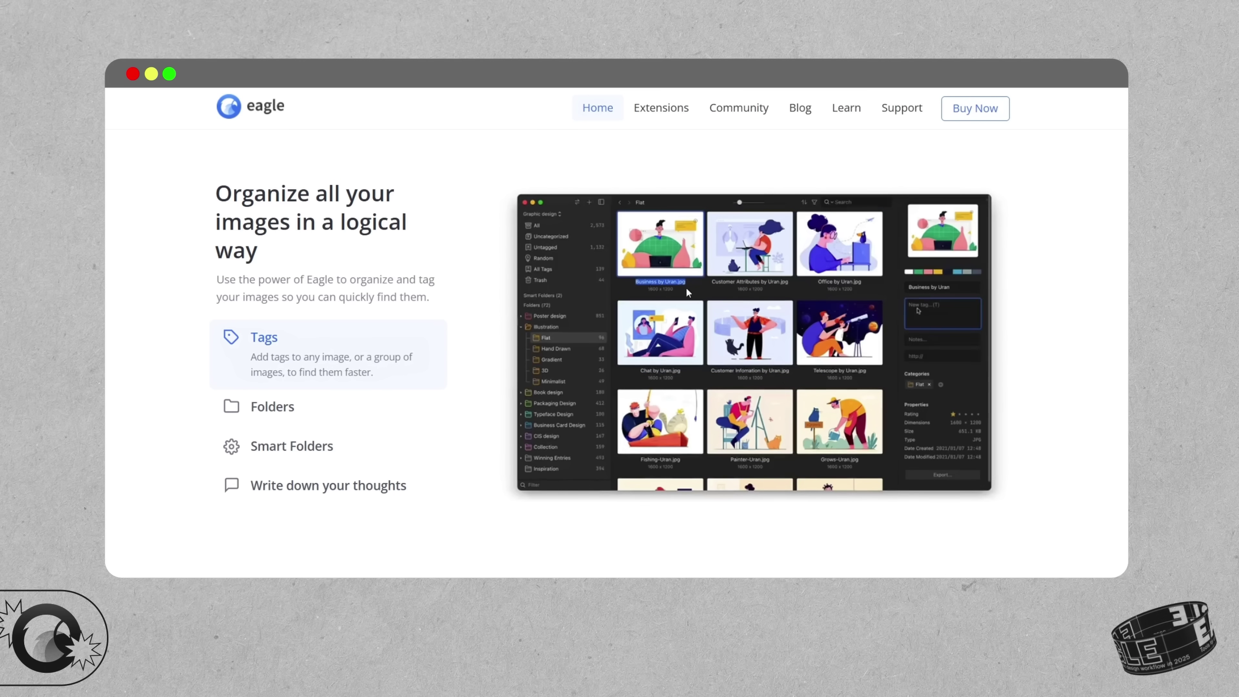
Preview Eagle's Folders, Smart Folders, annotation, Keywords Search and Advanced Filter demos
{"action": "left_click", "coordinate": [295, 412]}
{"action": "left_click", "coordinate": [324, 440]}
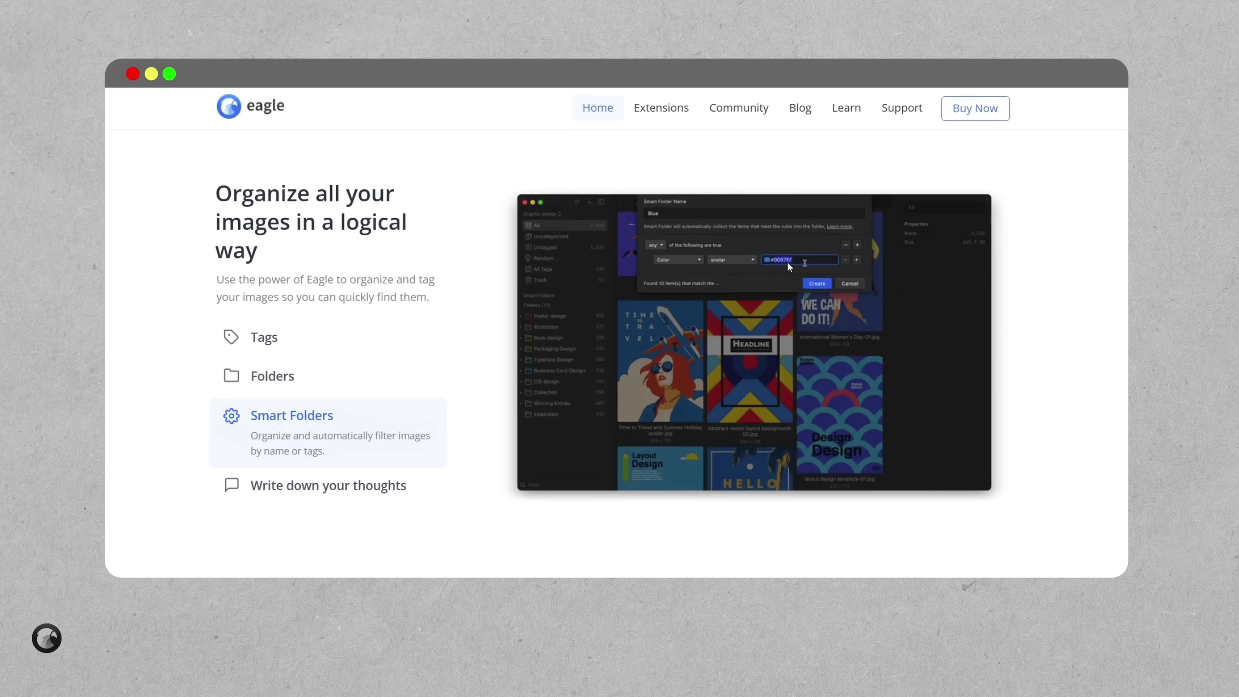
{"action": "left_click", "coordinate": [362, 478]}
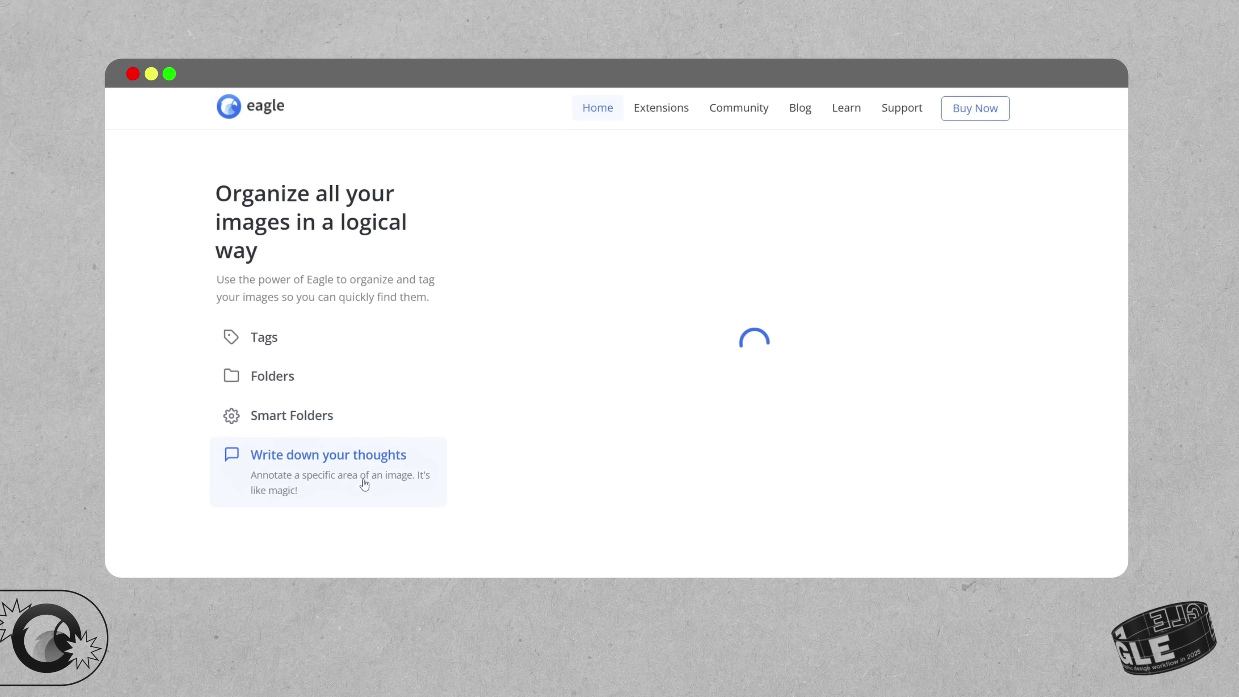
{"action": "scroll", "coordinate": [845, 279], "scroll_direction": "down", "scroll_amount": 5}
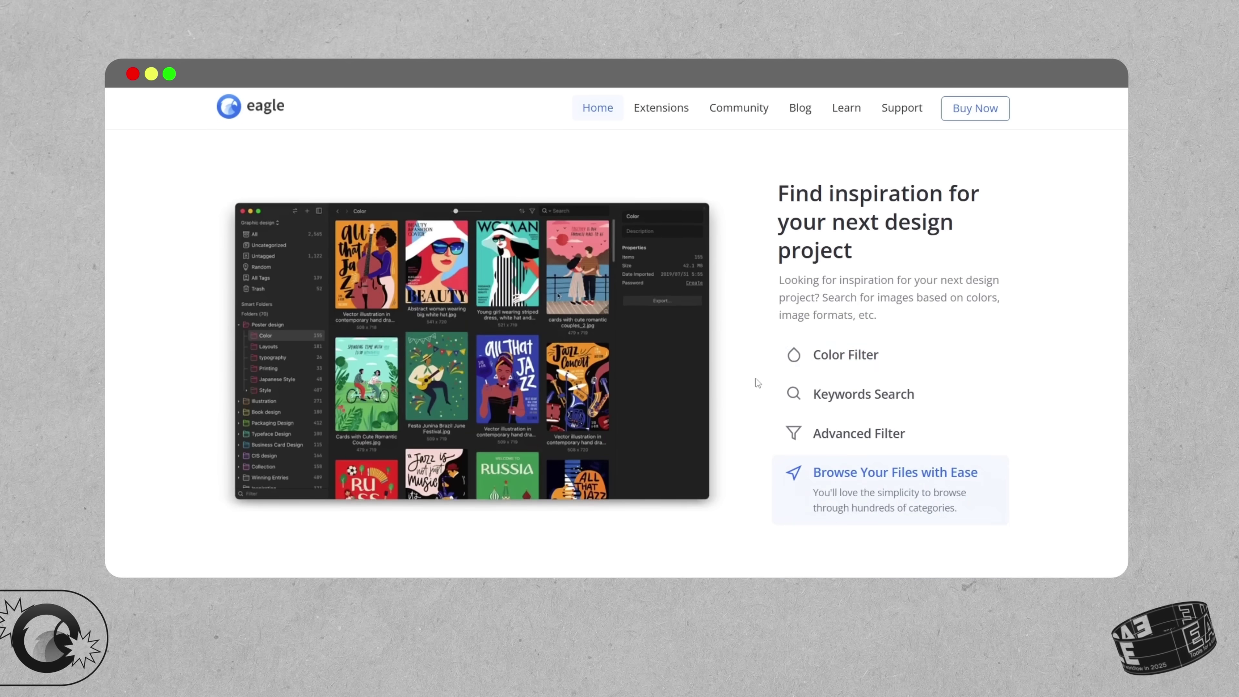
{"action": "left_click", "coordinate": [852, 421]}
{"action": "left_click", "coordinate": [856, 449]}
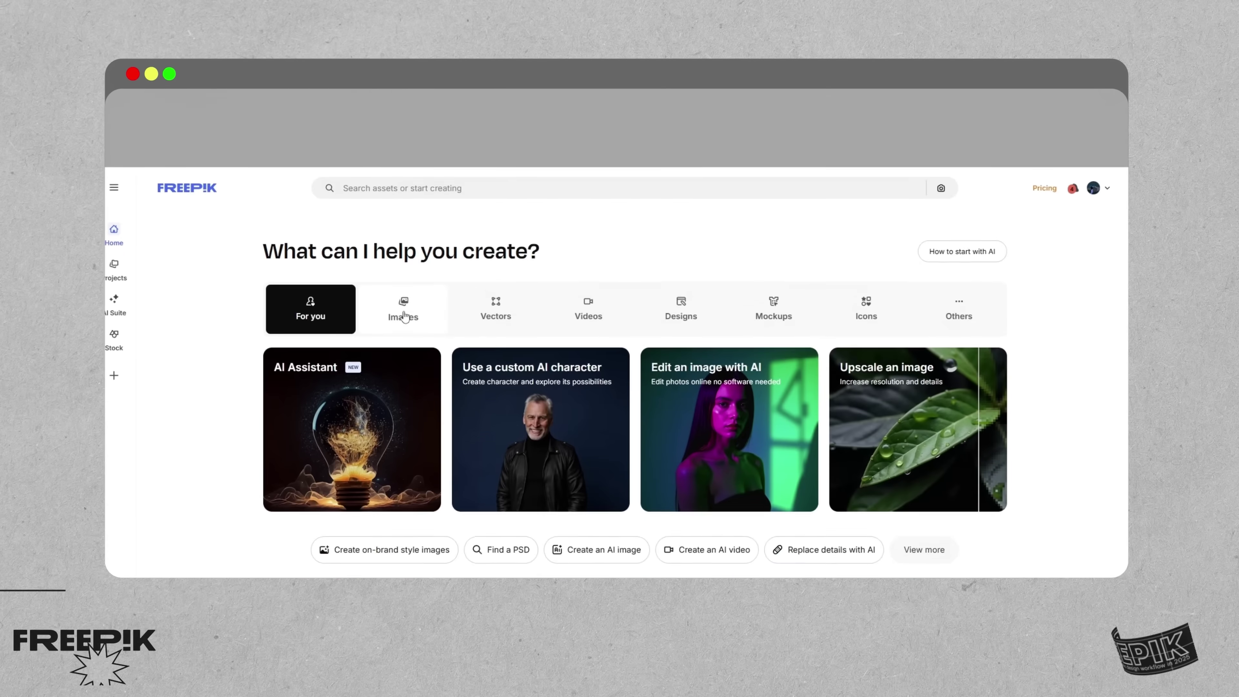
Cycle through Freepik's Images, Vectors, Videos, Designs and Mockups category tabs
{"action": "left_click", "coordinate": [403, 234]}
{"action": "left_click", "coordinate": [498, 239]}
{"action": "left_click", "coordinate": [580, 246]}
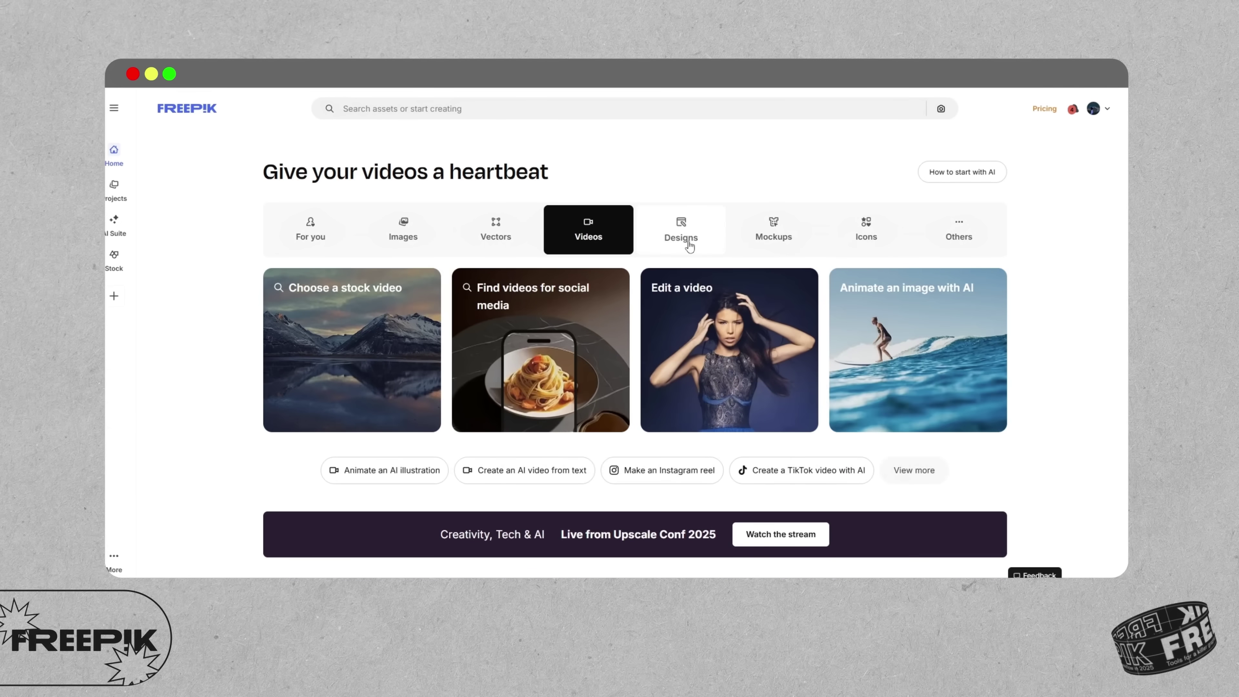
{"action": "left_click", "coordinate": [679, 239]}
{"action": "left_click", "coordinate": [771, 242]}
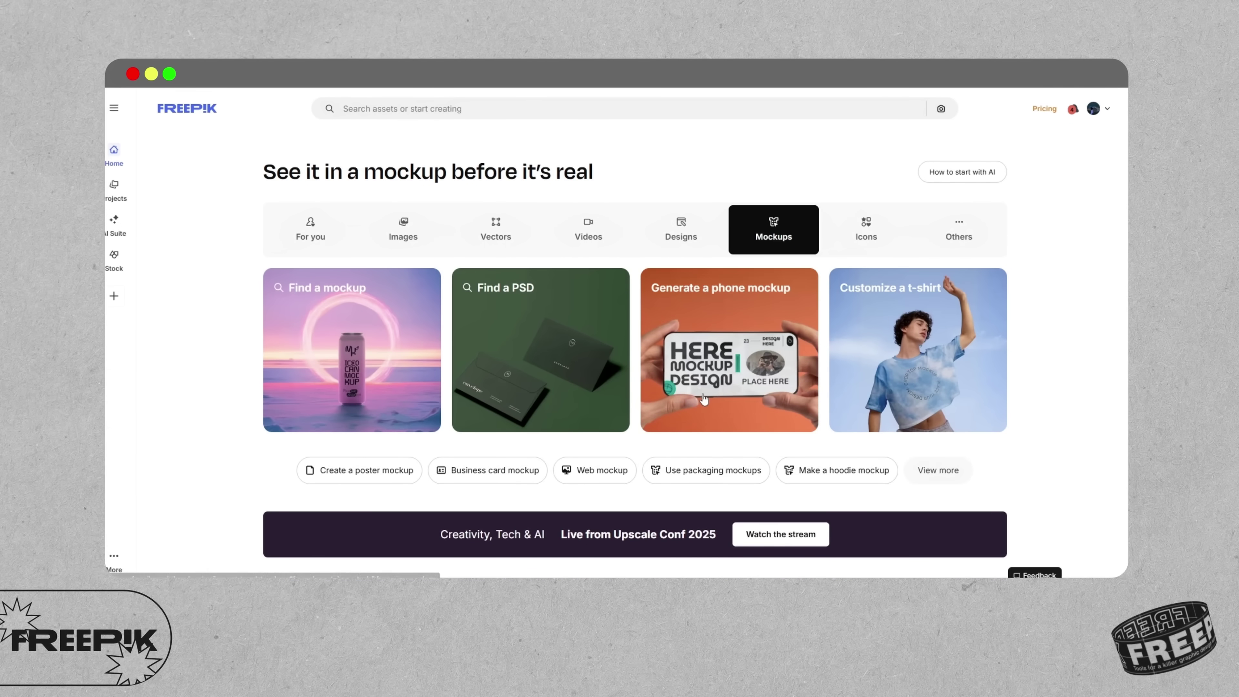
Look over the AI Mockup Generator, then return home to the Images category
{"action": "left_click", "coordinate": [643, 415]}
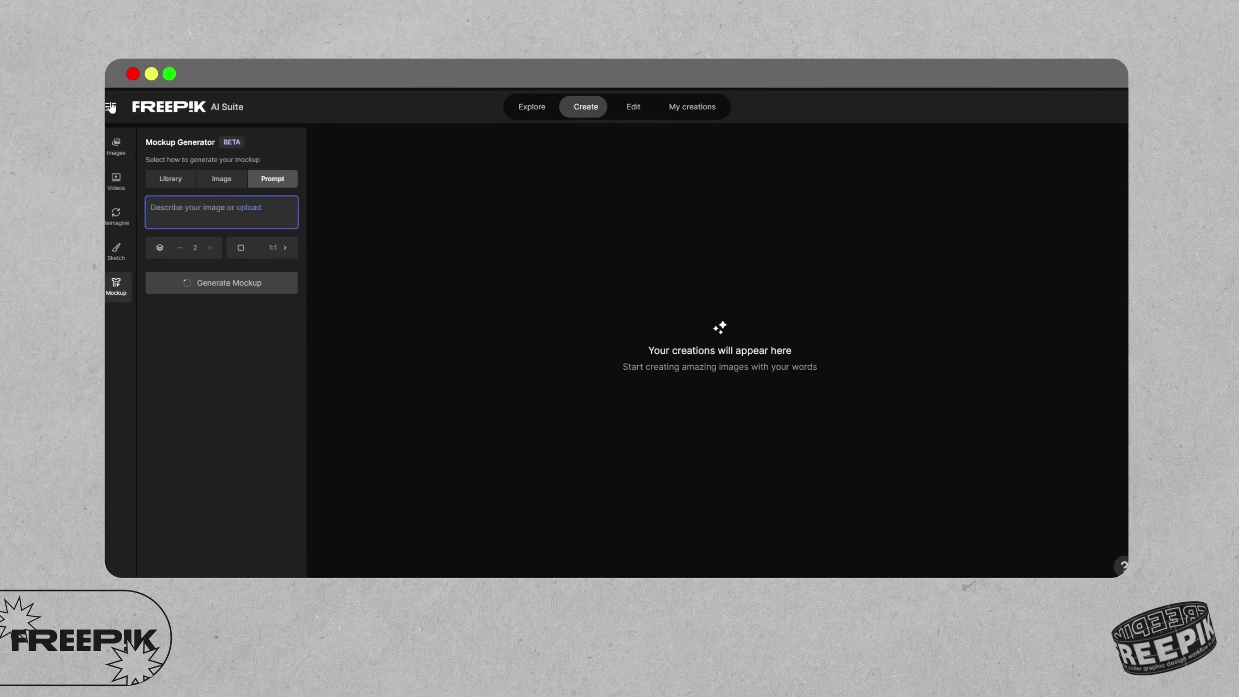
{"action": "scroll", "coordinate": [627, 453], "scroll_direction": "down", "scroll_amount": 3}
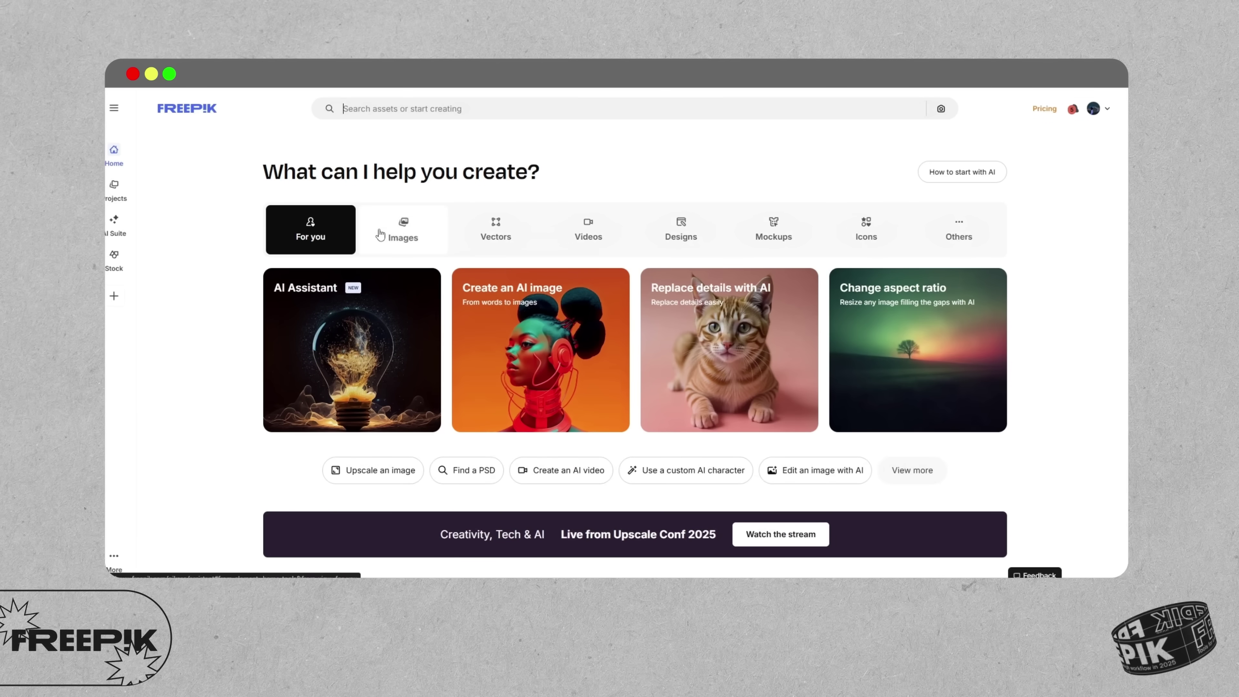
{"action": "left_click", "coordinate": [395, 234]}
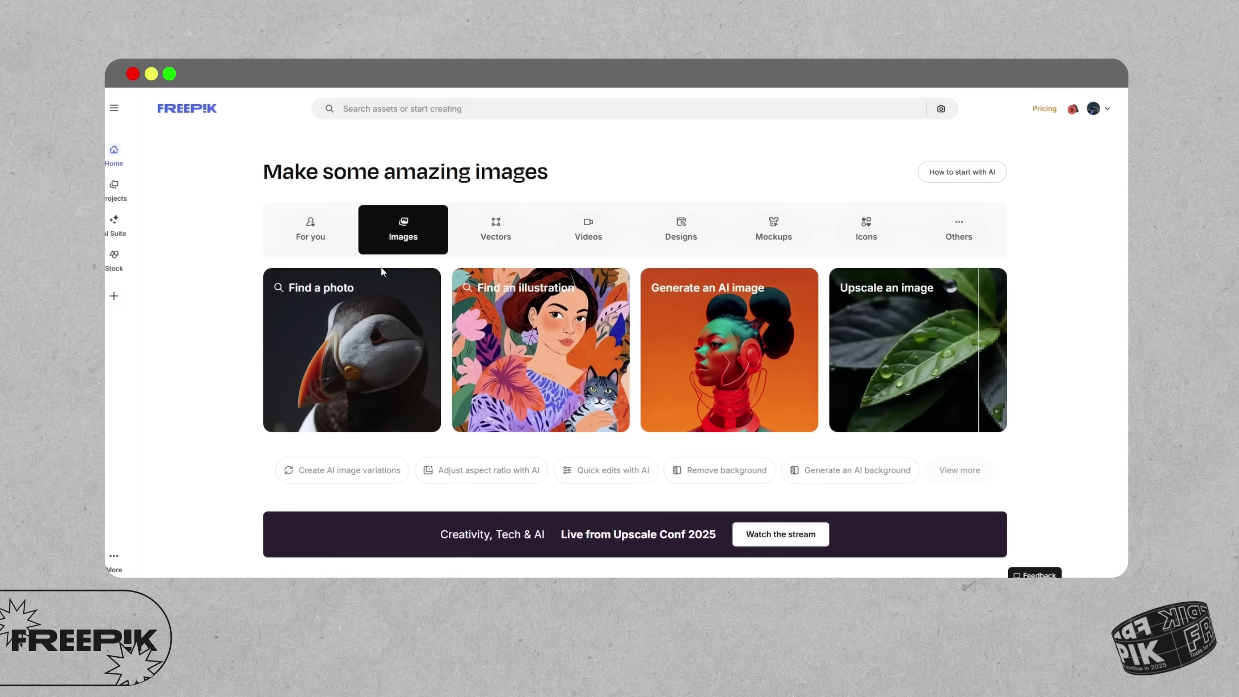
Browse stock illustrations filtered to Free license, check file type options, and open one illustration
{"action": "left_click", "coordinate": [530, 354]}
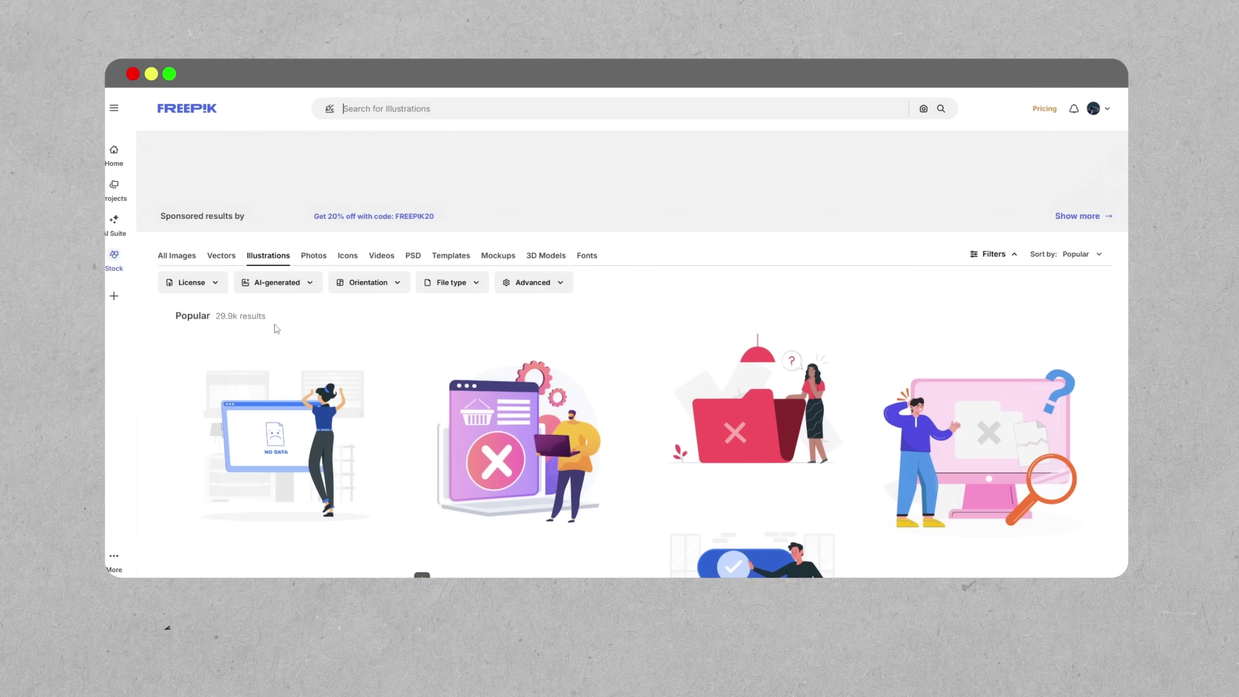
{"action": "left_click", "coordinate": [255, 312]}
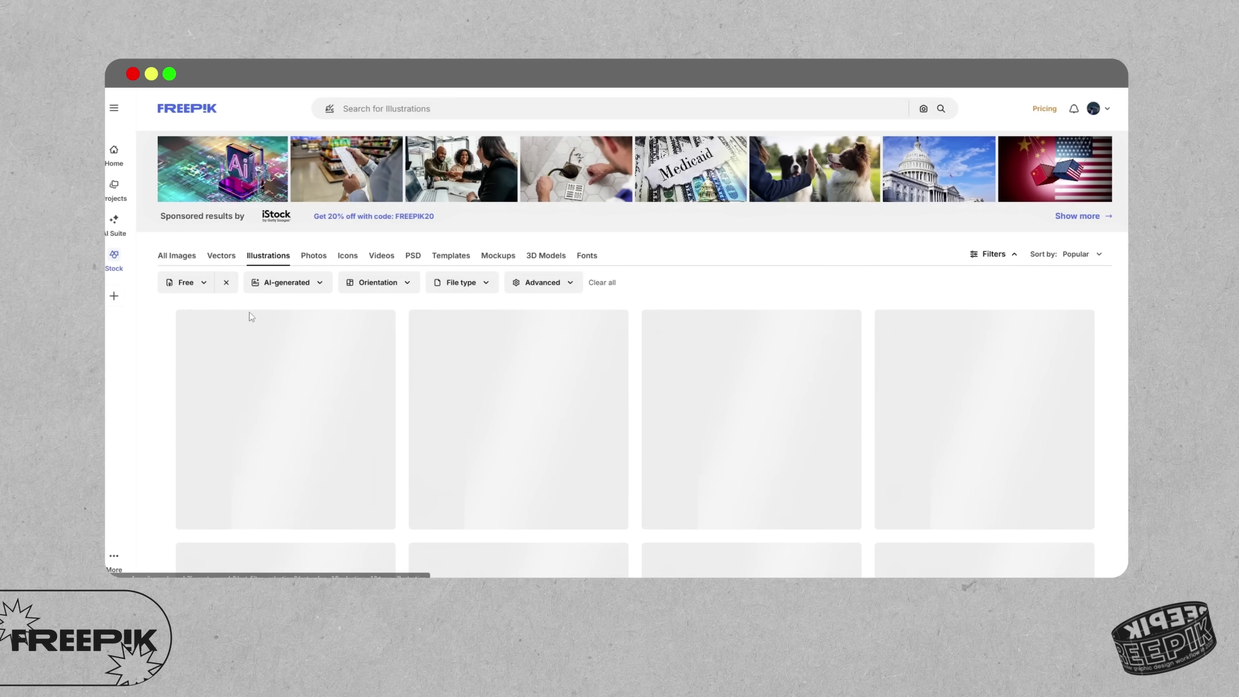
{"action": "left_click", "coordinate": [467, 287]}
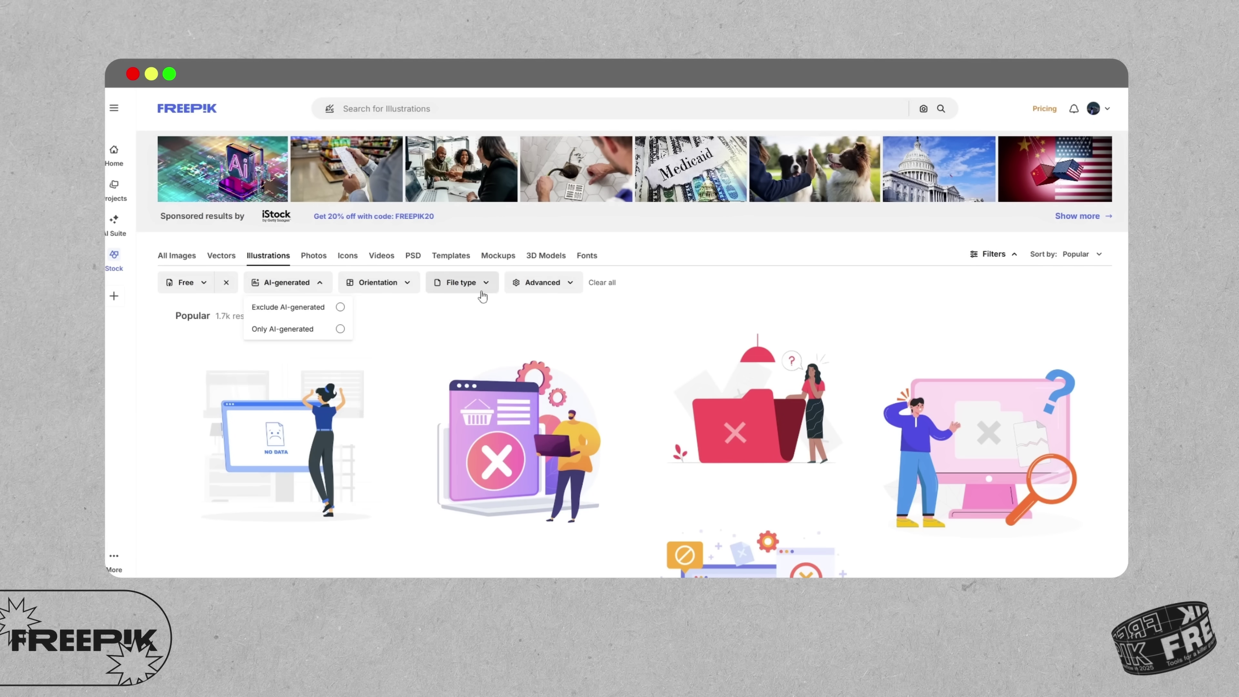
{"action": "mouse_move", "coordinate": [476, 288]}
{"action": "mouse_move", "coordinate": [541, 283]}
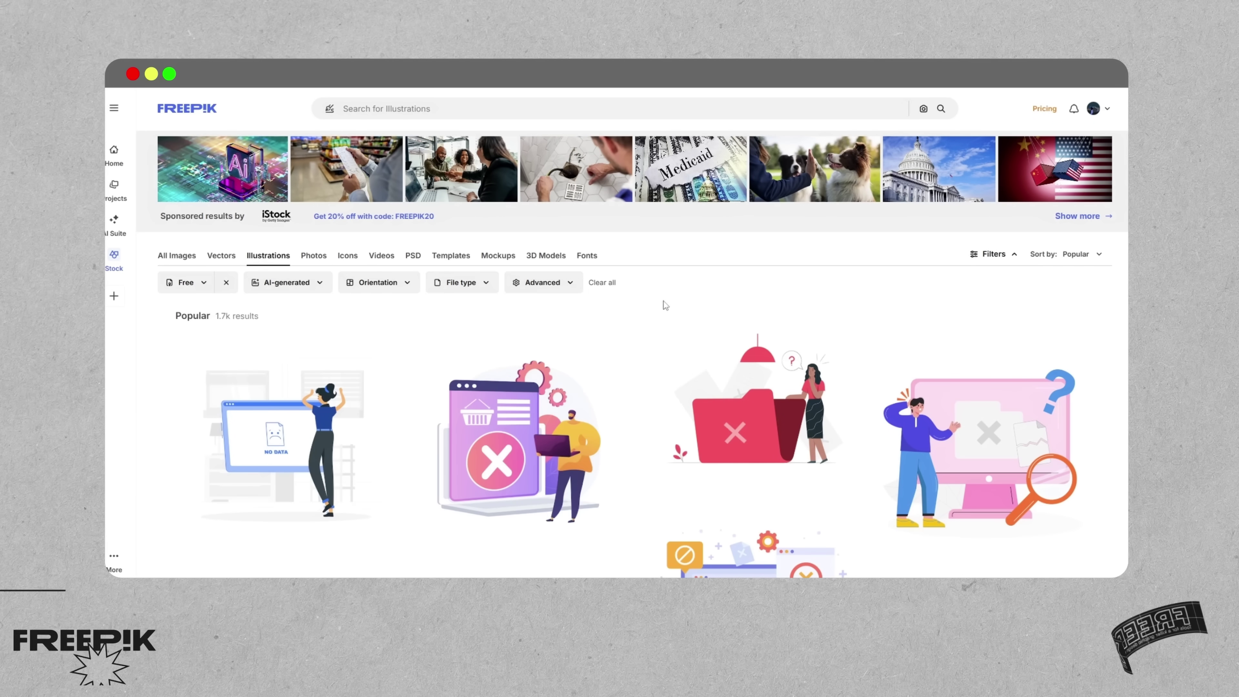
{"action": "scroll", "coordinate": [629, 401], "scroll_direction": "down", "scroll_amount": 10}
{"action": "scroll", "coordinate": [630, 401], "scroll_direction": "down", "scroll_amount": 2}
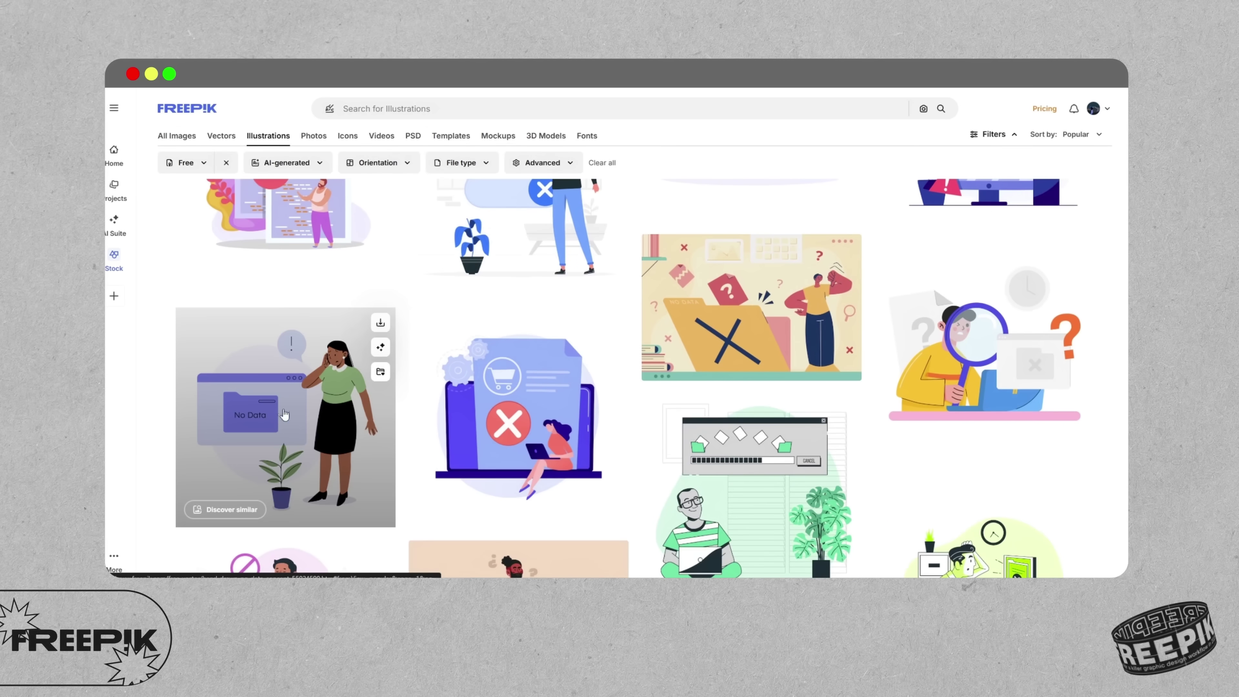
{"action": "scroll", "coordinate": [535, 377], "scroll_direction": "up", "scroll_amount": 3}
{"action": "left_click", "coordinate": [535, 377]}
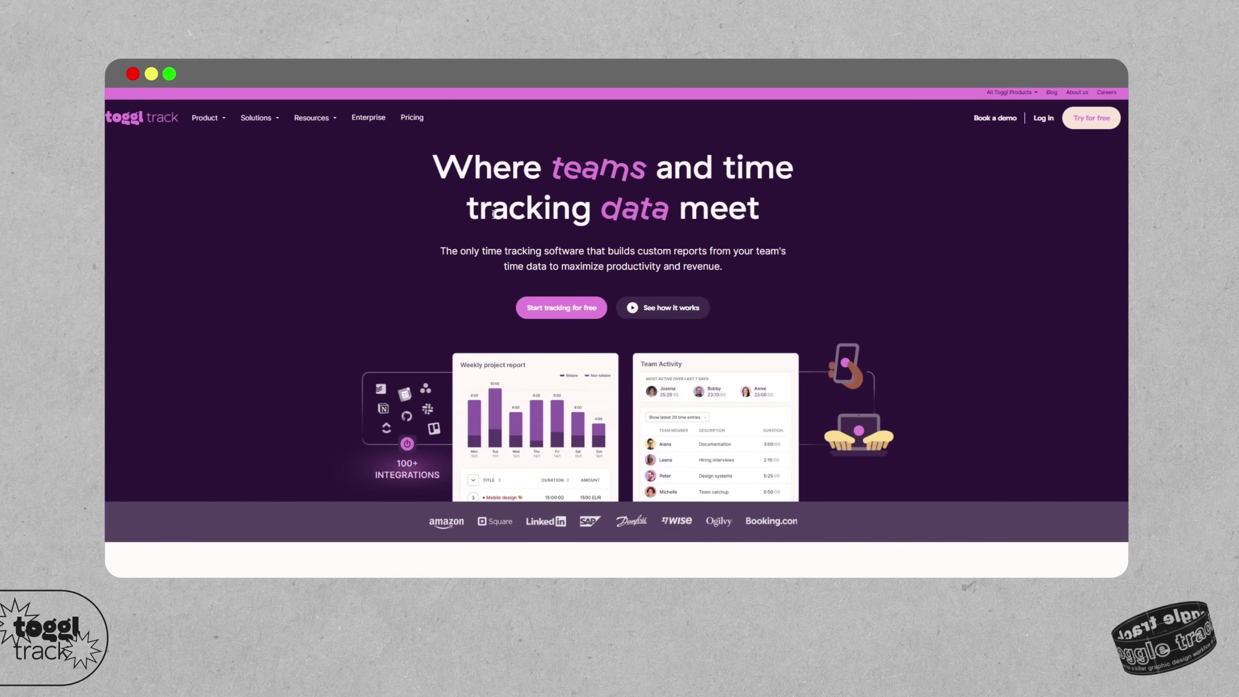
{"action": "left_click_drag", "start_coordinate": [470, 211], "coordinate": [775, 216]}
{"action": "left_click", "coordinate": [463, 300]}
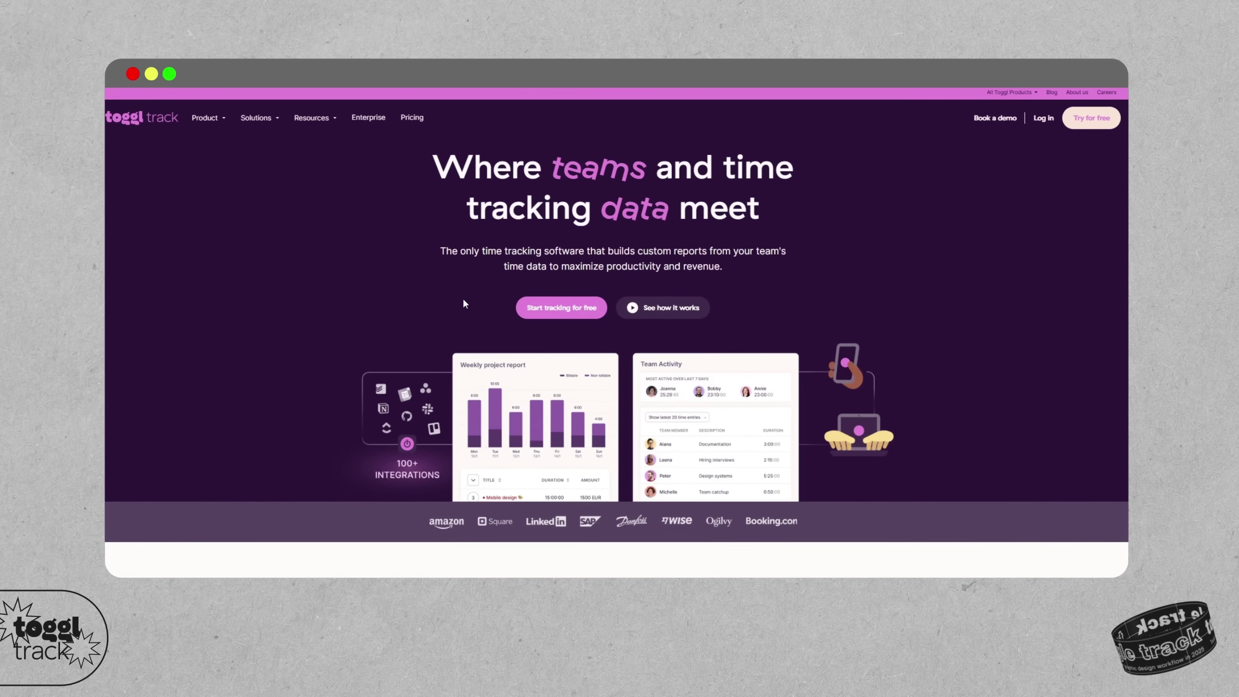
{"action": "scroll", "coordinate": [687, 262], "scroll_direction": "down", "scroll_amount": 8}
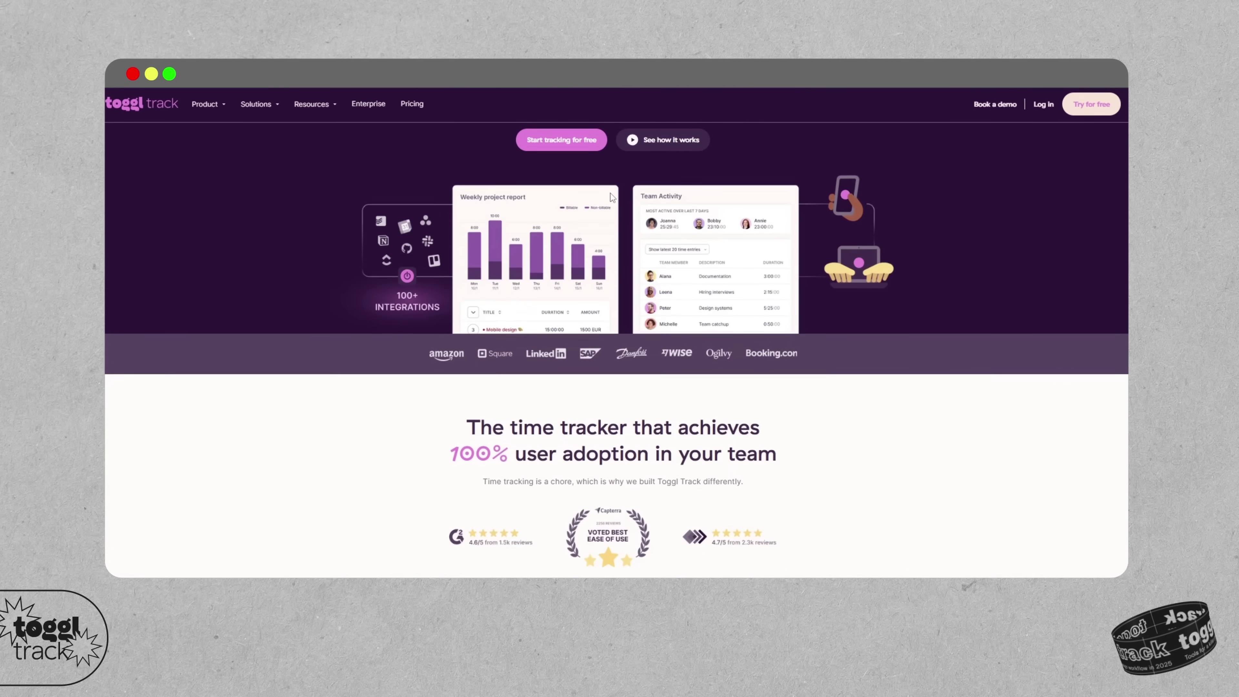
{"action": "scroll", "coordinate": [494, 222], "scroll_direction": "up", "scroll_amount": 1}
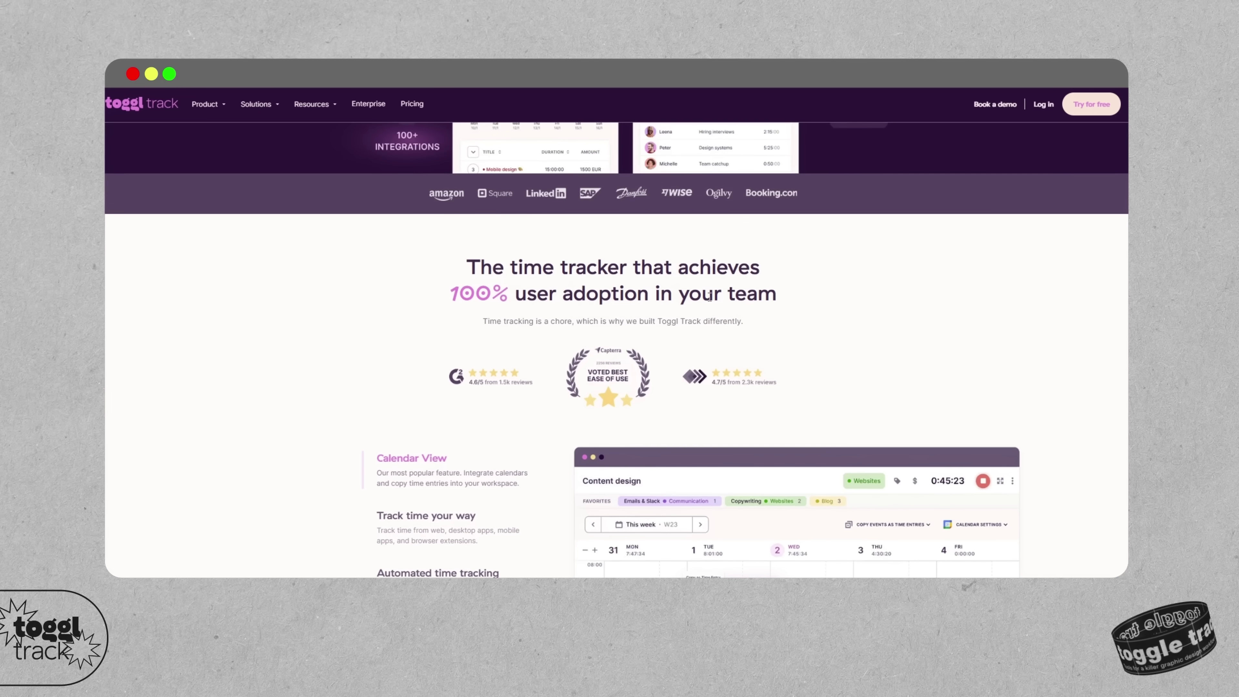
{"action": "scroll", "coordinate": [710, 297], "scroll_direction": "down", "scroll_amount": 4}
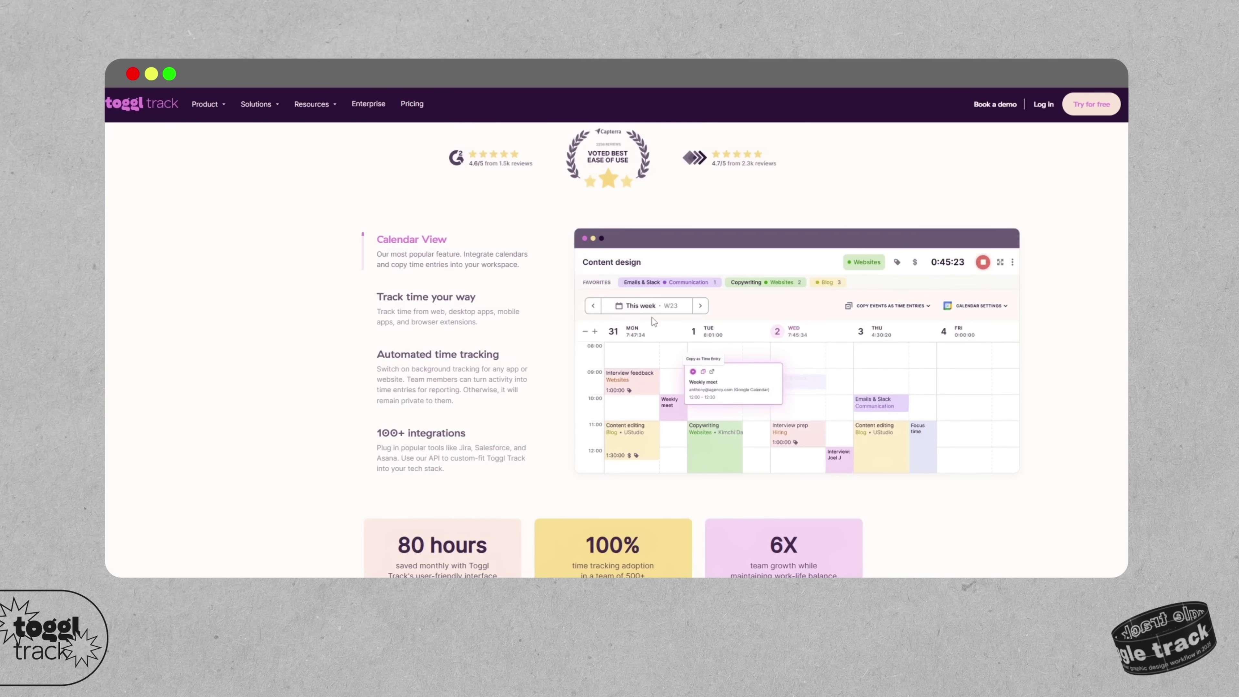
{"action": "left_click", "coordinate": [436, 320]}
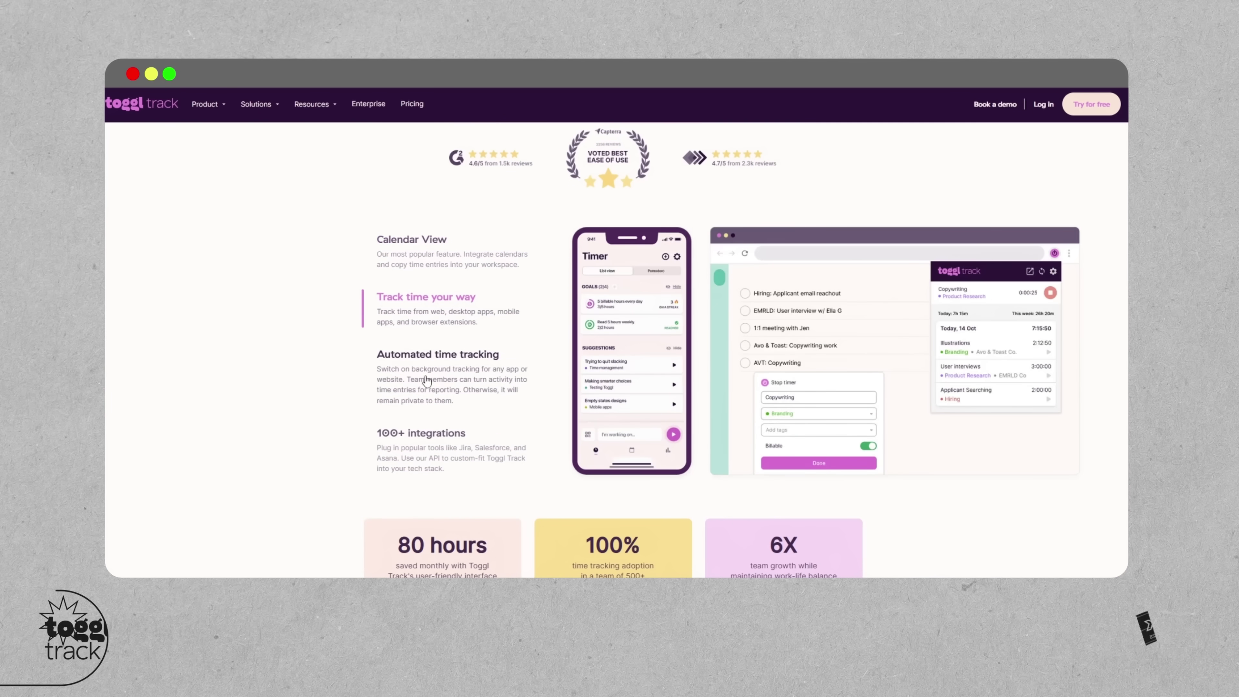
{"action": "left_click", "coordinate": [436, 357]}
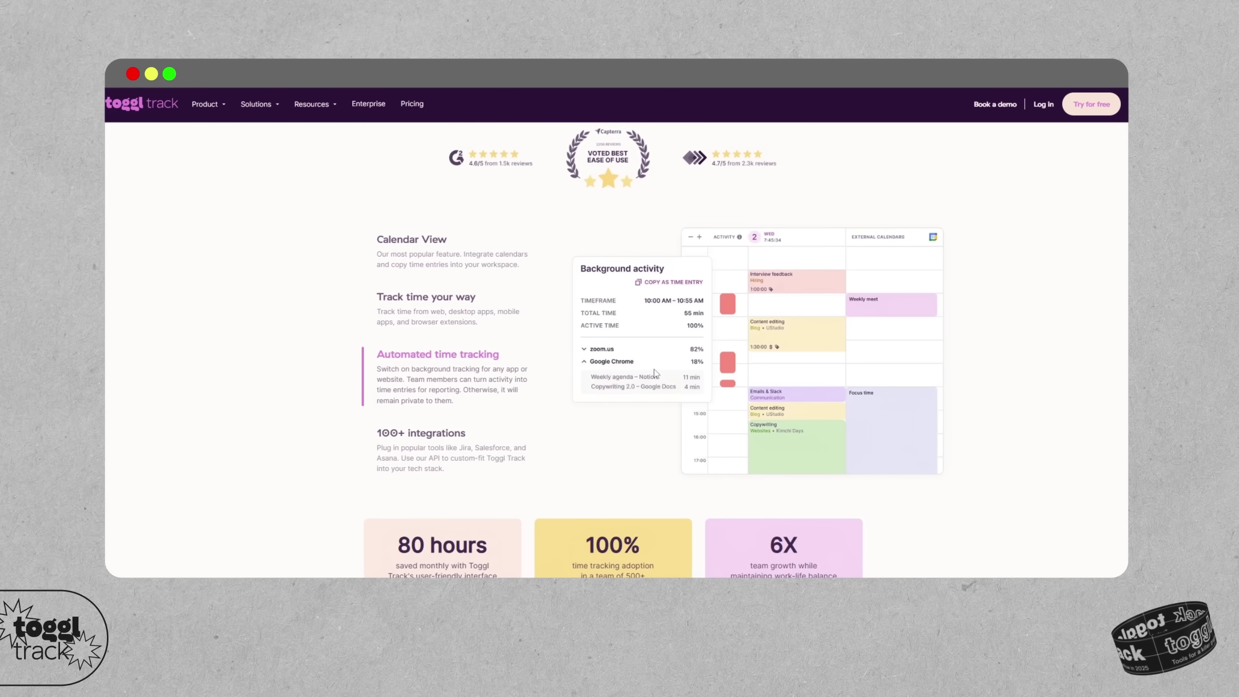
{"action": "left_click", "coordinate": [463, 429]}
{"action": "scroll", "coordinate": [538, 387], "scroll_direction": "down", "scroll_amount": 4}
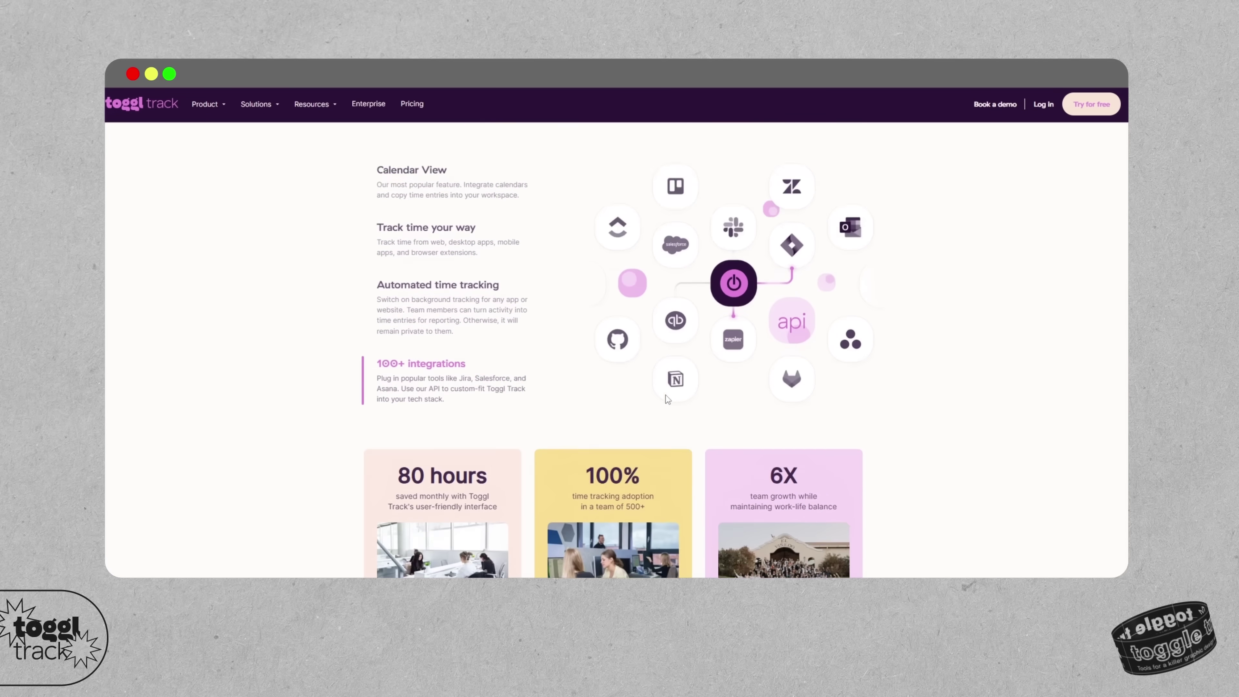
{"action": "scroll", "coordinate": [539, 387], "scroll_direction": "down", "scroll_amount": 2}
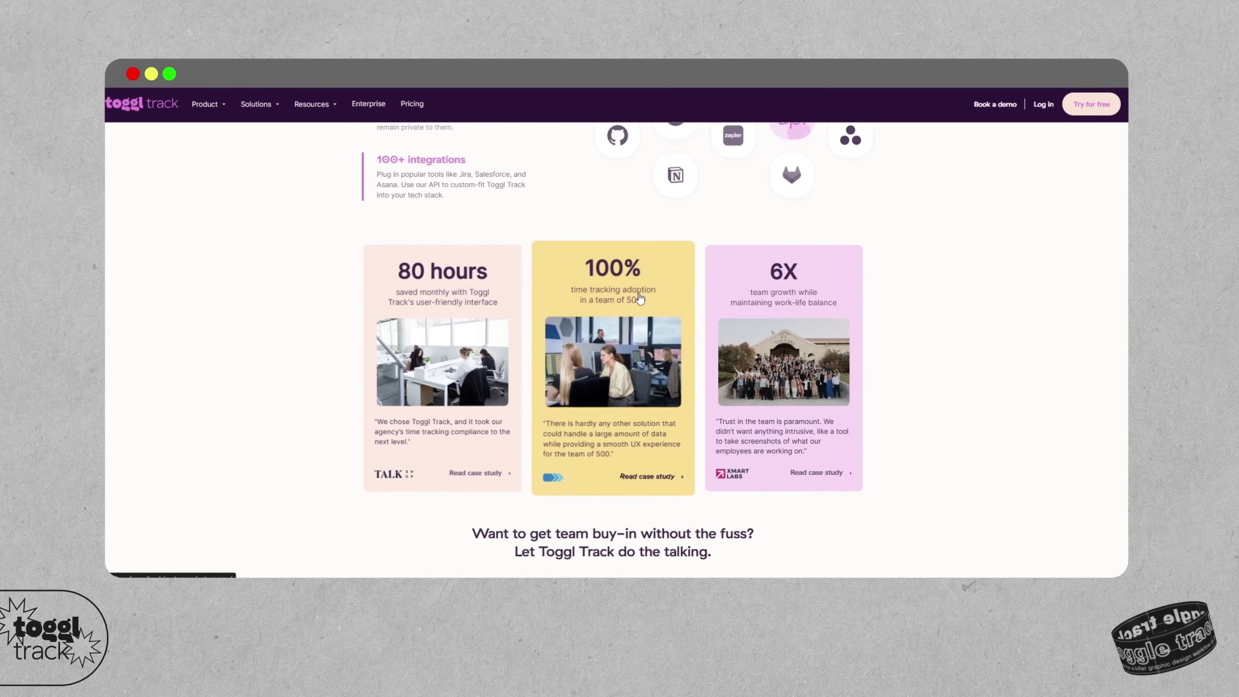
{"action": "scroll", "coordinate": [576, 304], "scroll_direction": "down", "scroll_amount": 6}
{"action": "scroll", "coordinate": [630, 313], "scroll_direction": "down", "scroll_amount": 5}
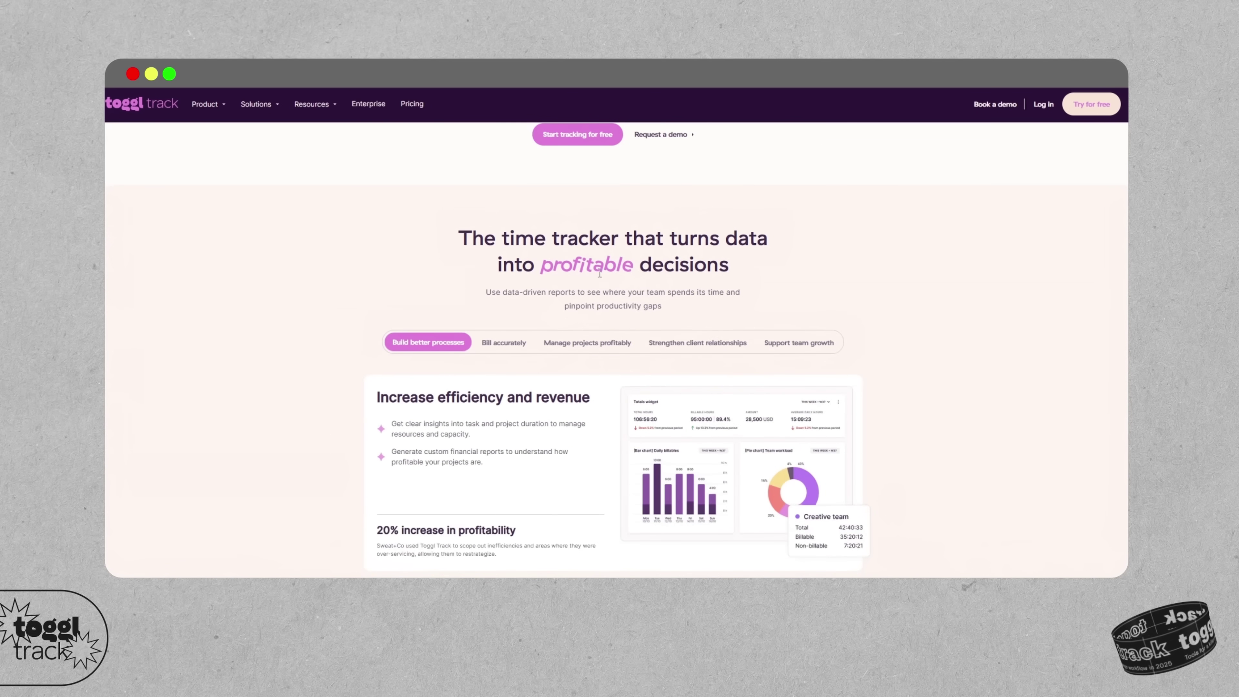
{"action": "scroll", "coordinate": [428, 300], "scroll_direction": "down", "scroll_amount": 1}
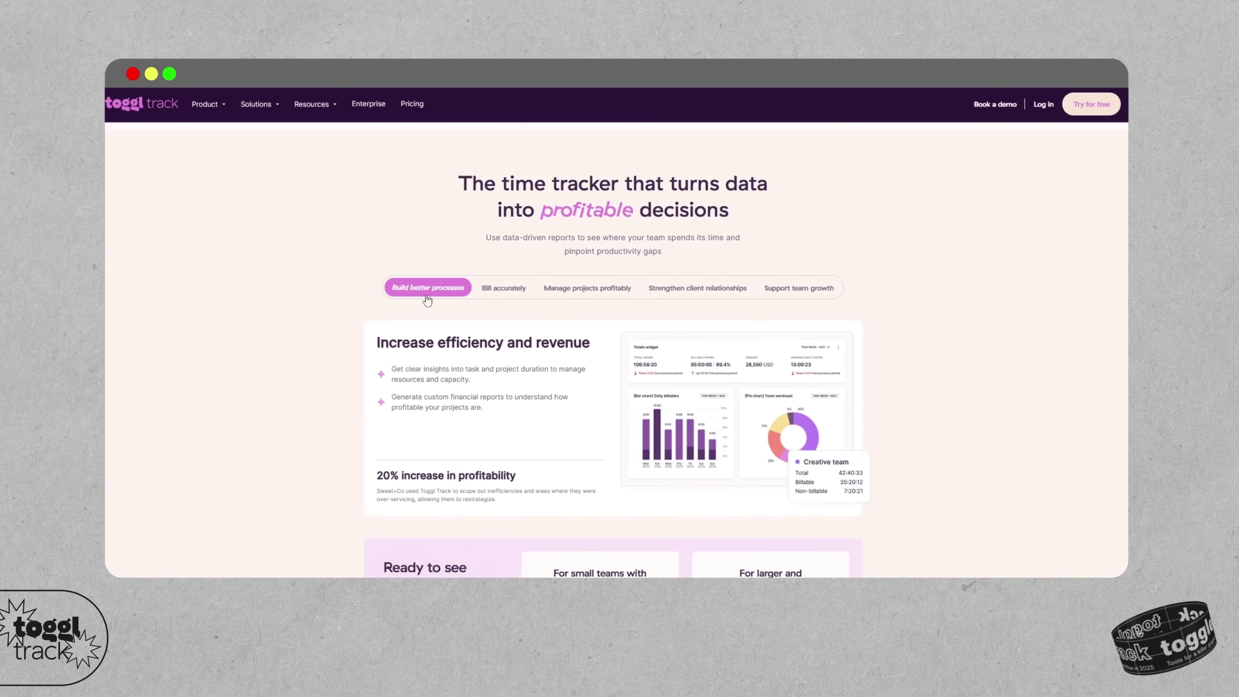
{"action": "left_click", "coordinate": [503, 289]}
{"action": "left_click", "coordinate": [577, 293]}
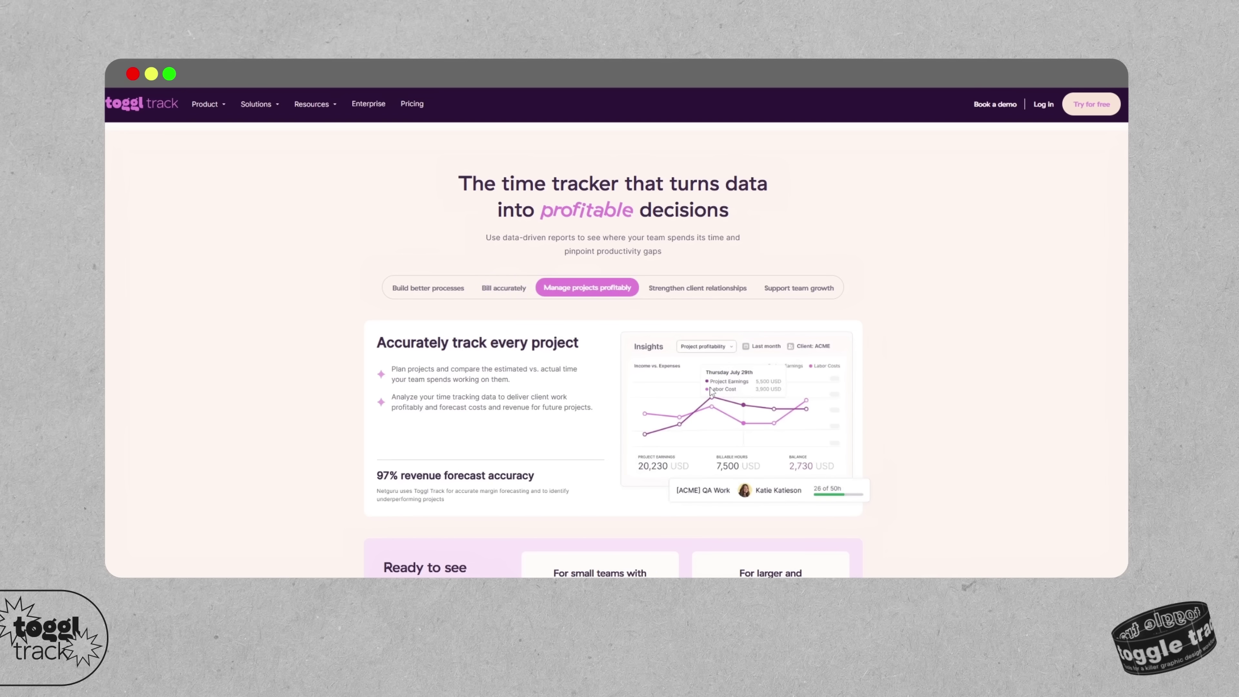
{"action": "left_click", "coordinate": [704, 296]}
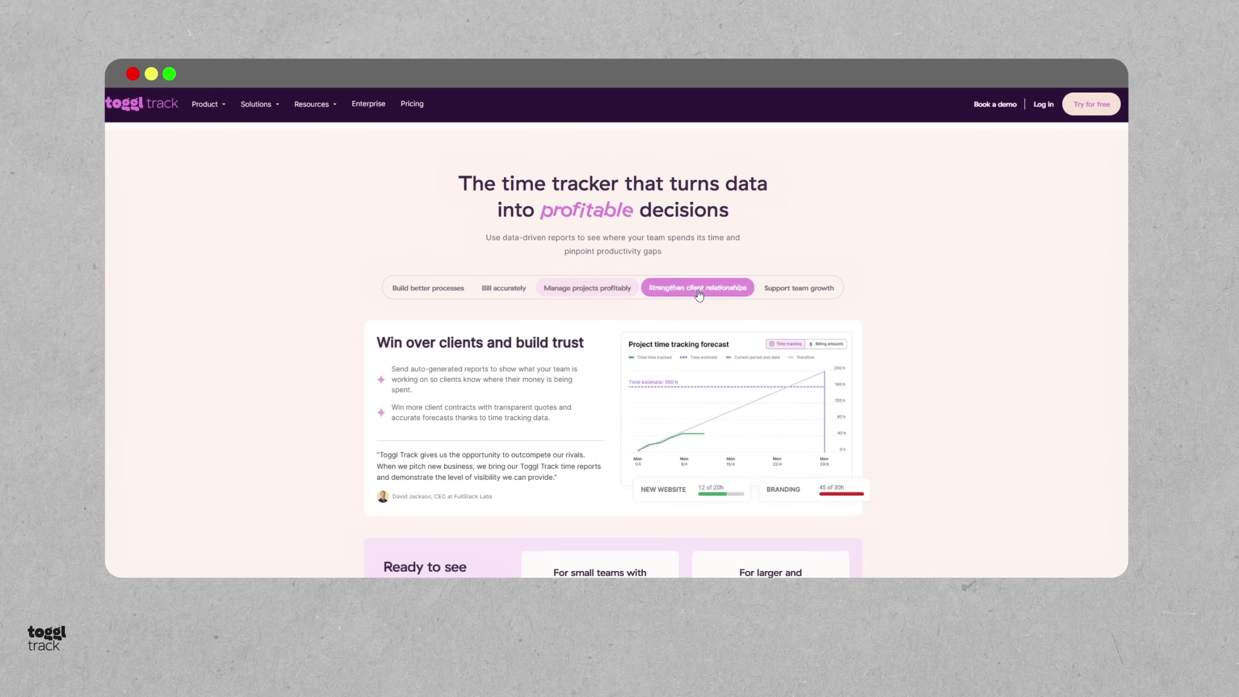
{"action": "left_click", "coordinate": [792, 293]}
{"action": "scroll", "coordinate": [785, 296], "scroll_direction": "down", "scroll_amount": 5}
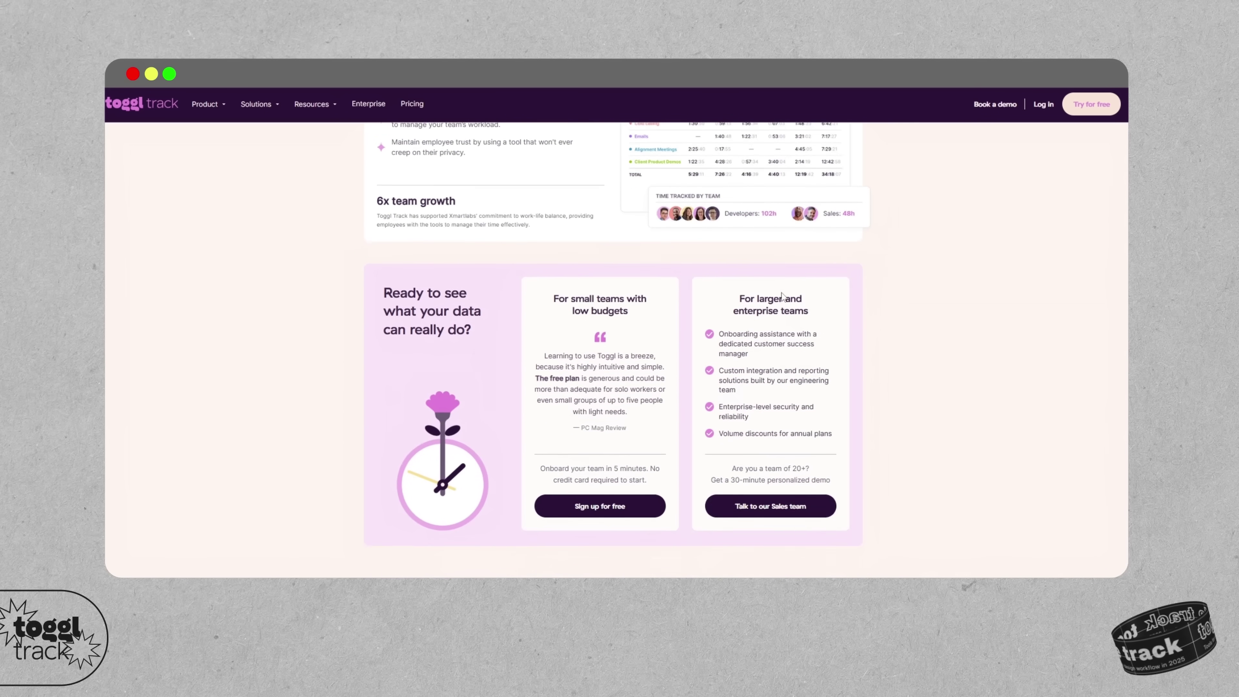
{"action": "scroll", "coordinate": [781, 296], "scroll_direction": "up", "scroll_amount": 15}
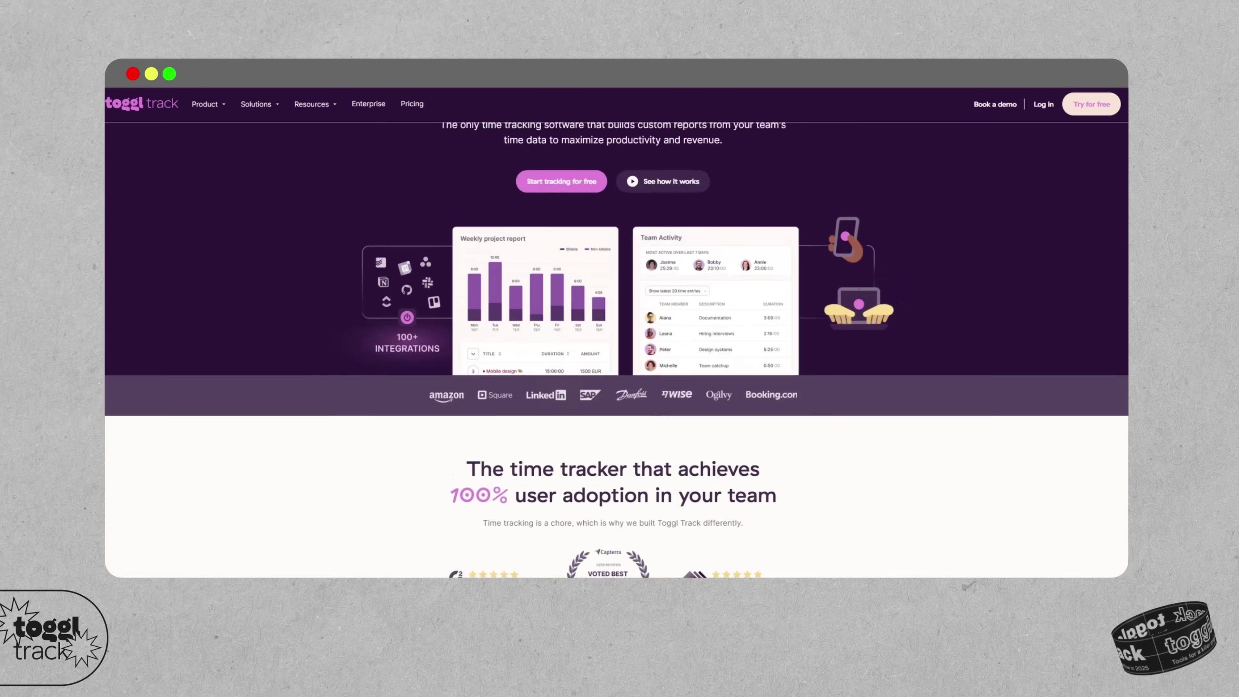